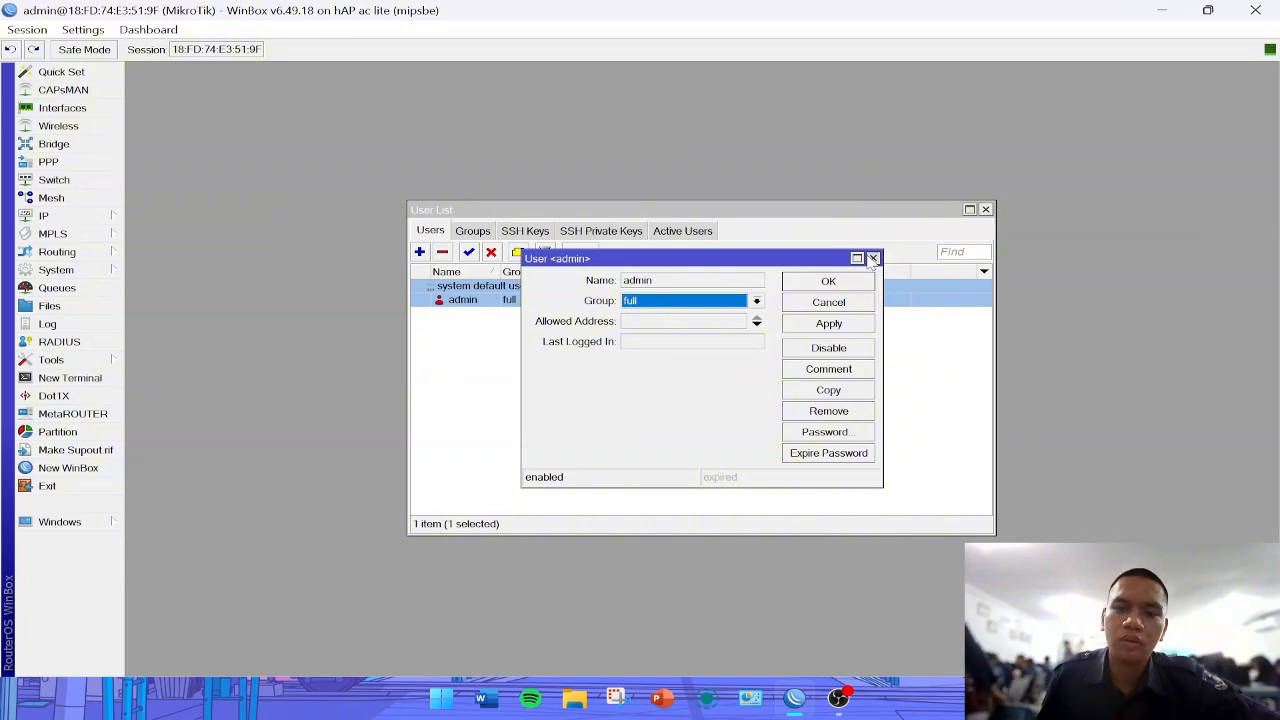
- Close the open user windows and set the router's system identity to DOLOKIXTKJ4
click(874, 258)
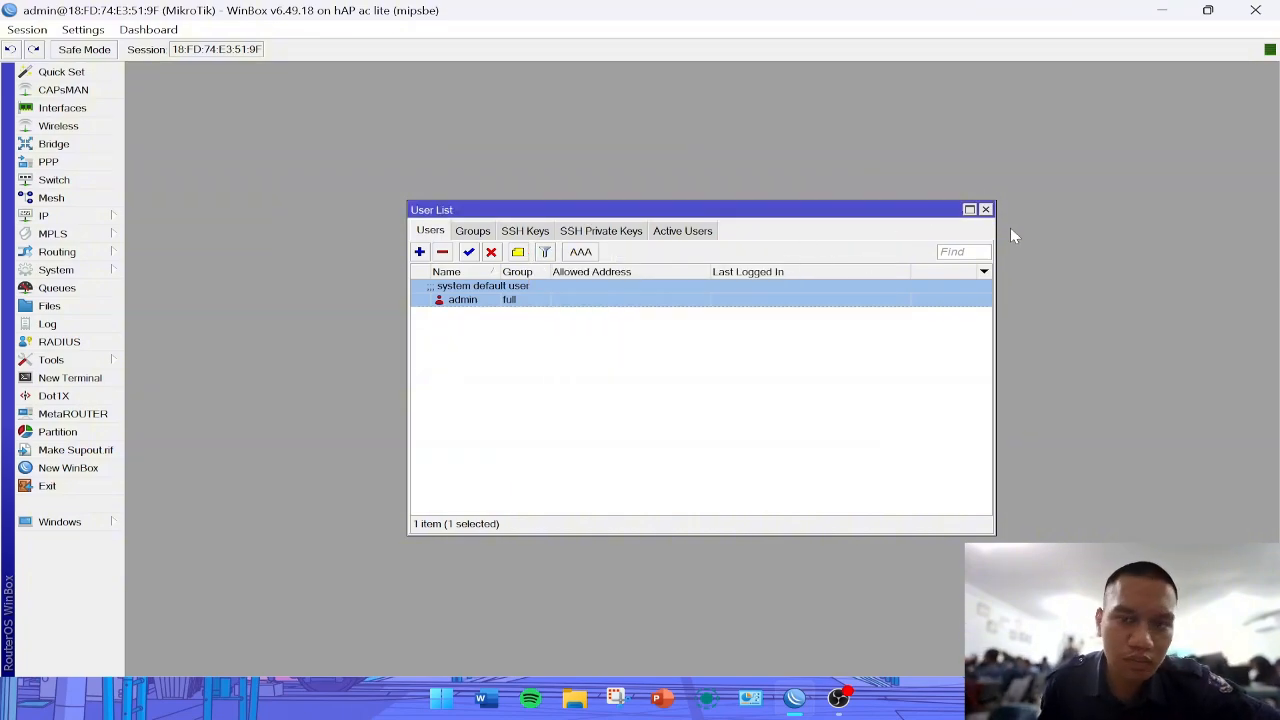
click(985, 209)
click(105, 272)
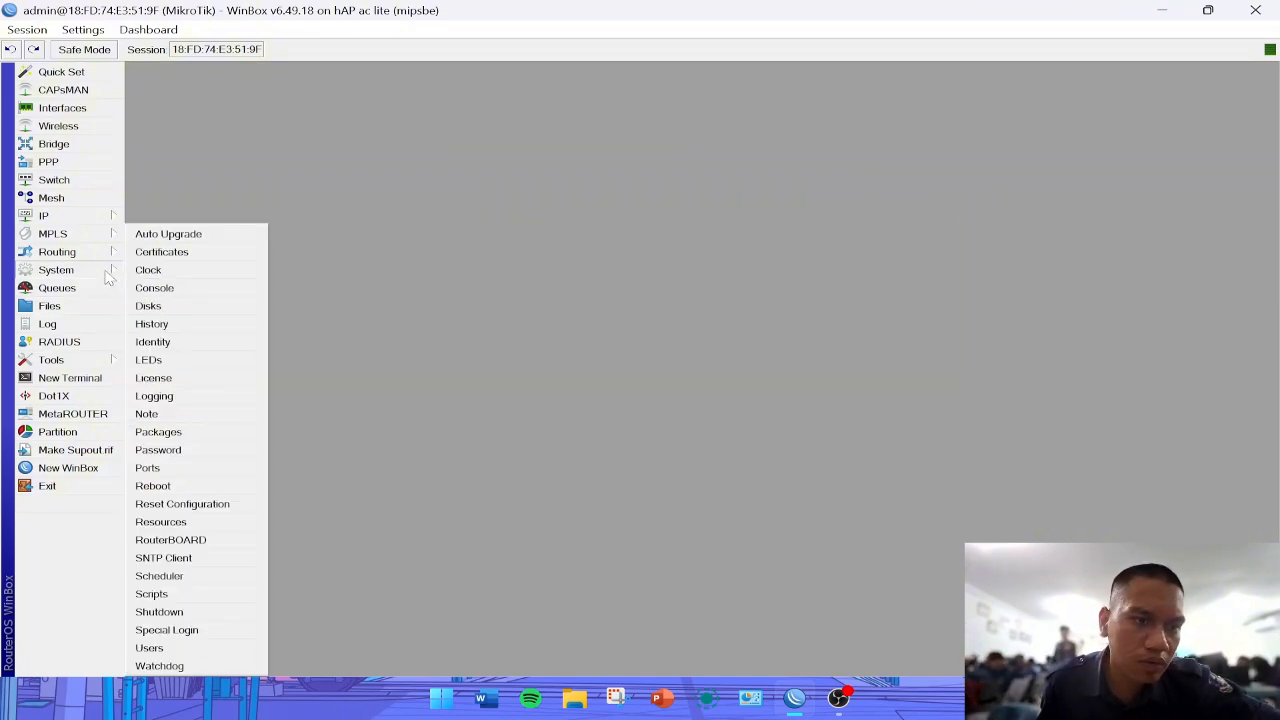
click(181, 342)
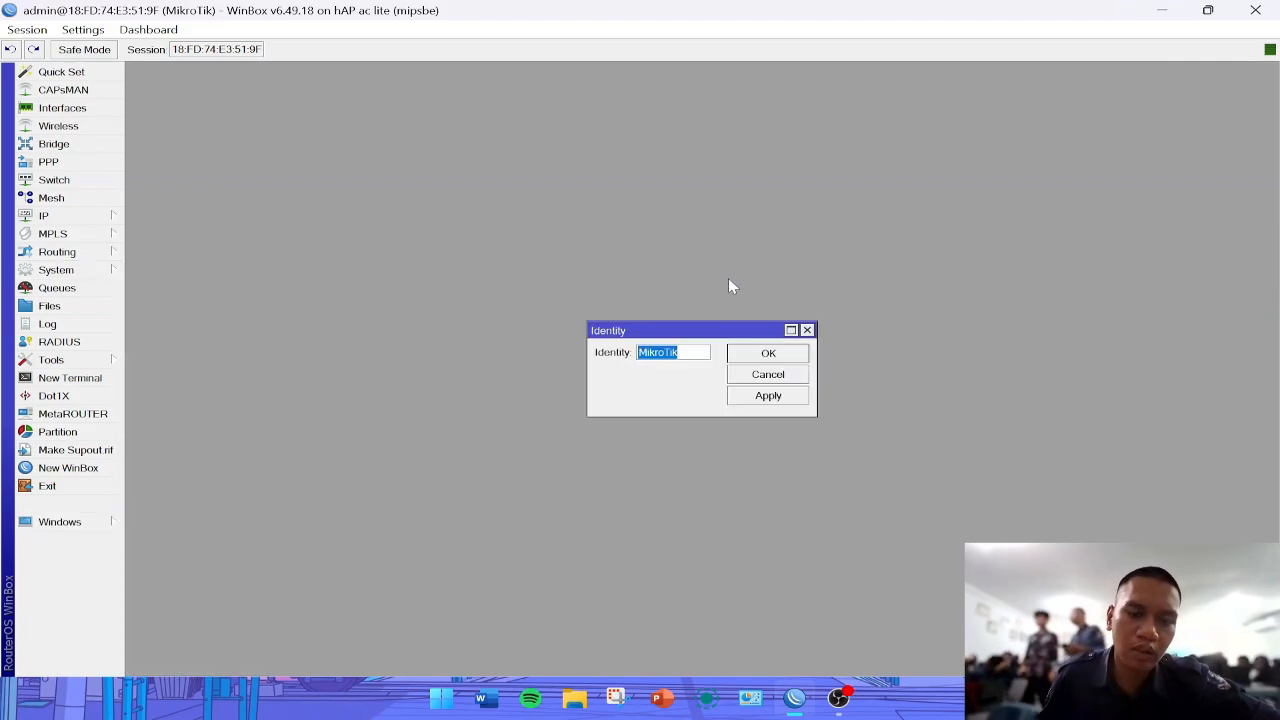
key(Caps_Lock)
key(Caps_Lock)
text(DO)
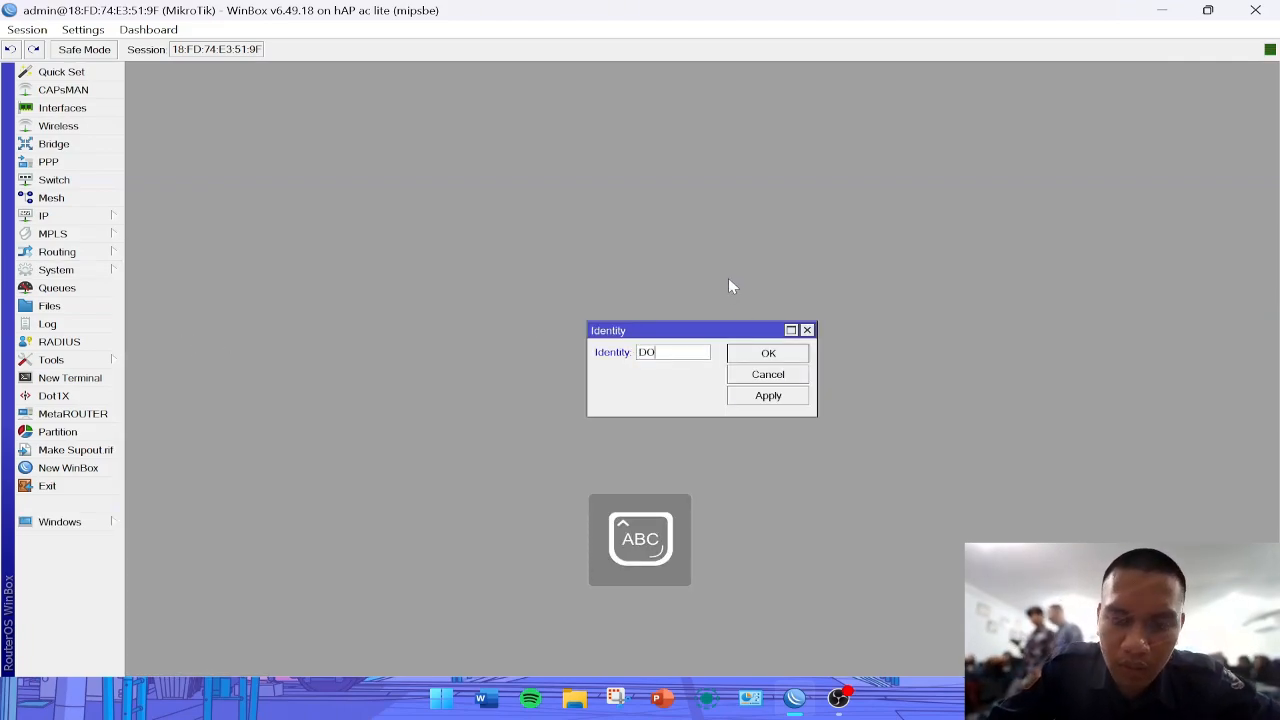
text(LOKIXT)
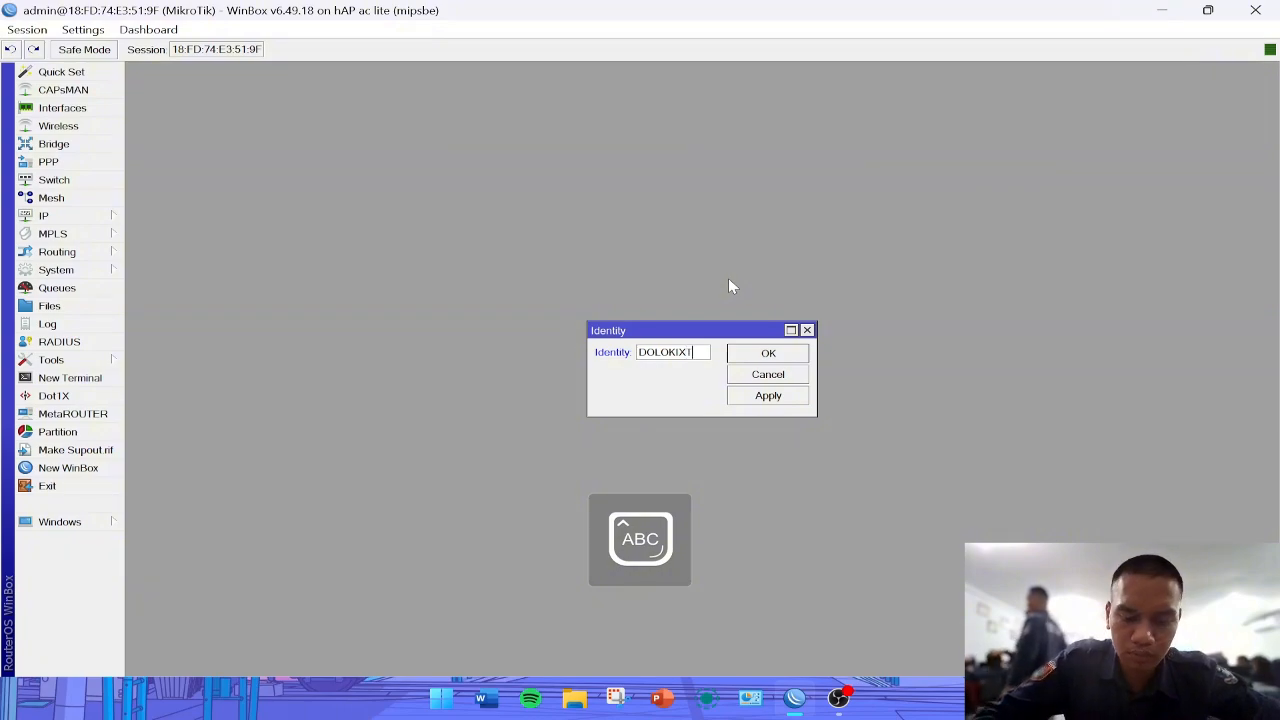
text(KJ4)
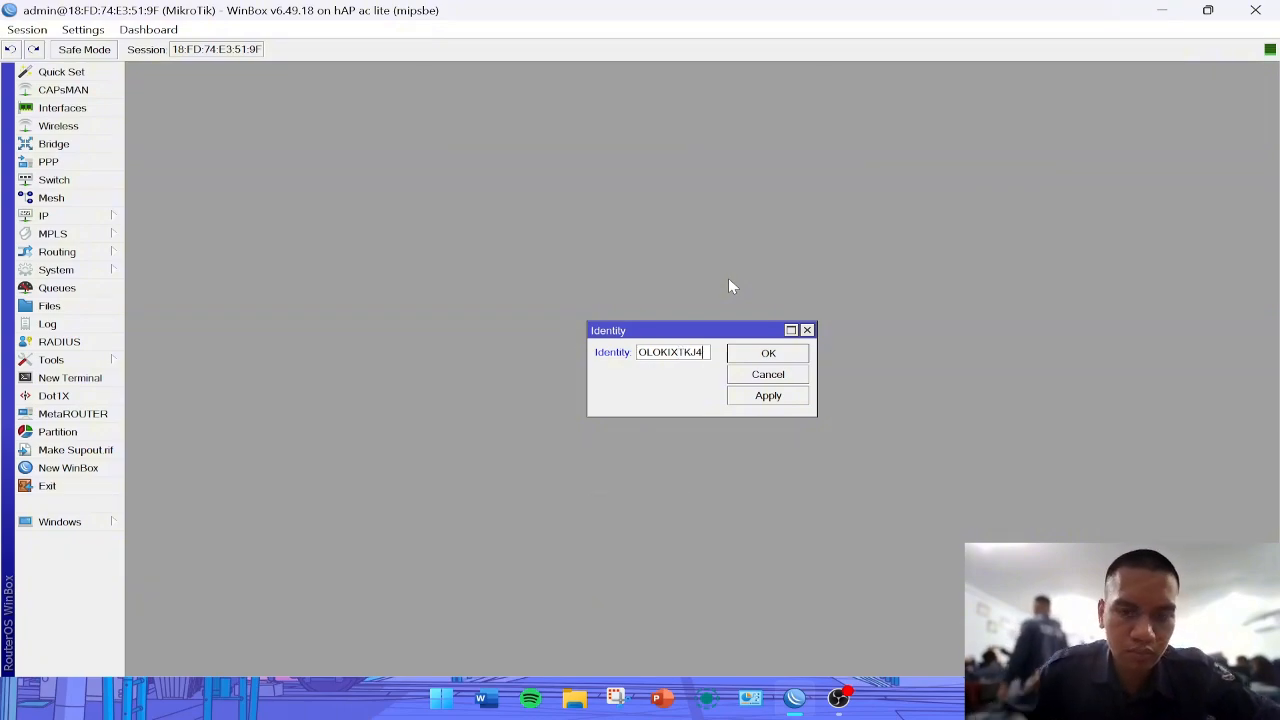
click(767, 400)
click(757, 355)
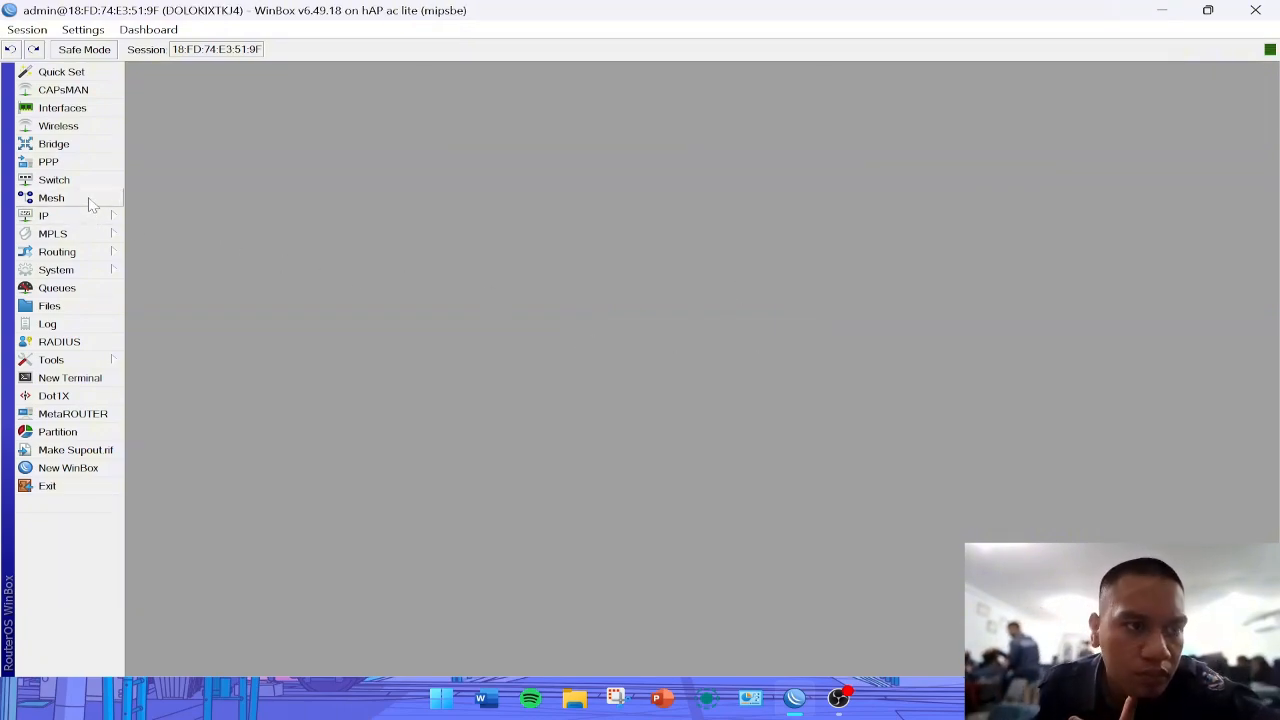
- Add the comment INTERNET to the ether1 interface in the interface list
click(60, 108)
click(200, 288)
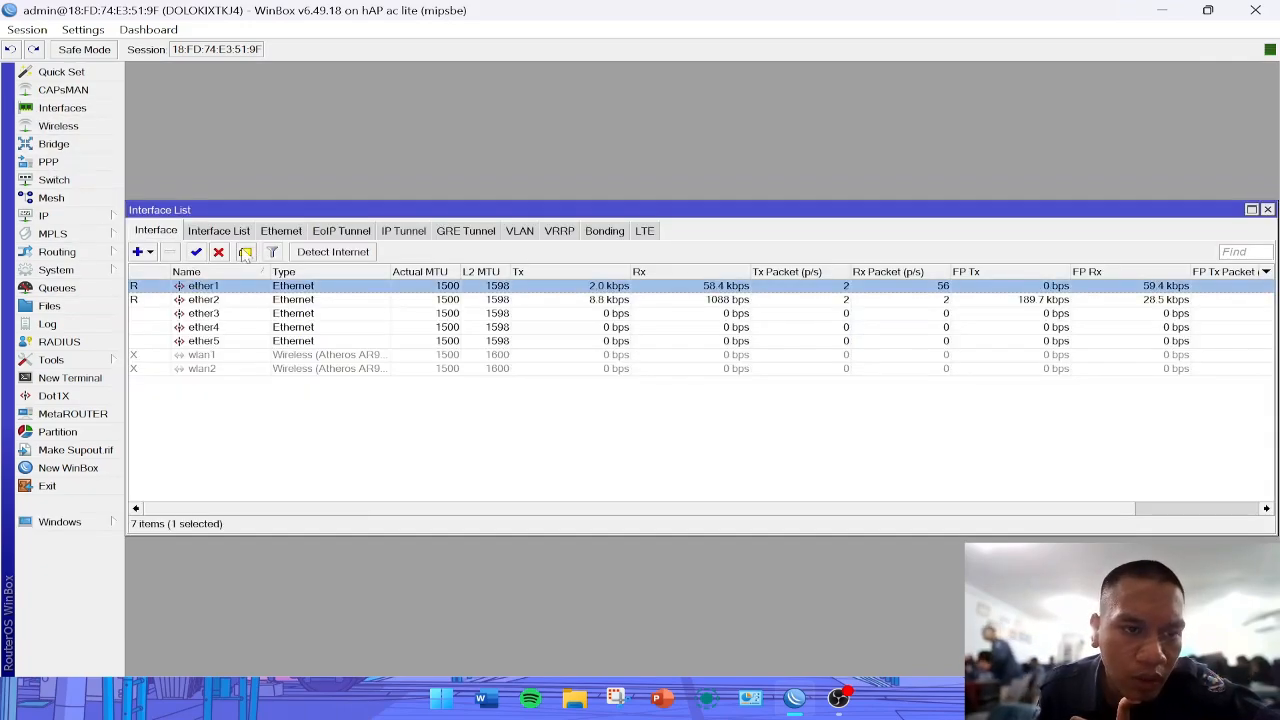
click(245, 251)
text(INT)
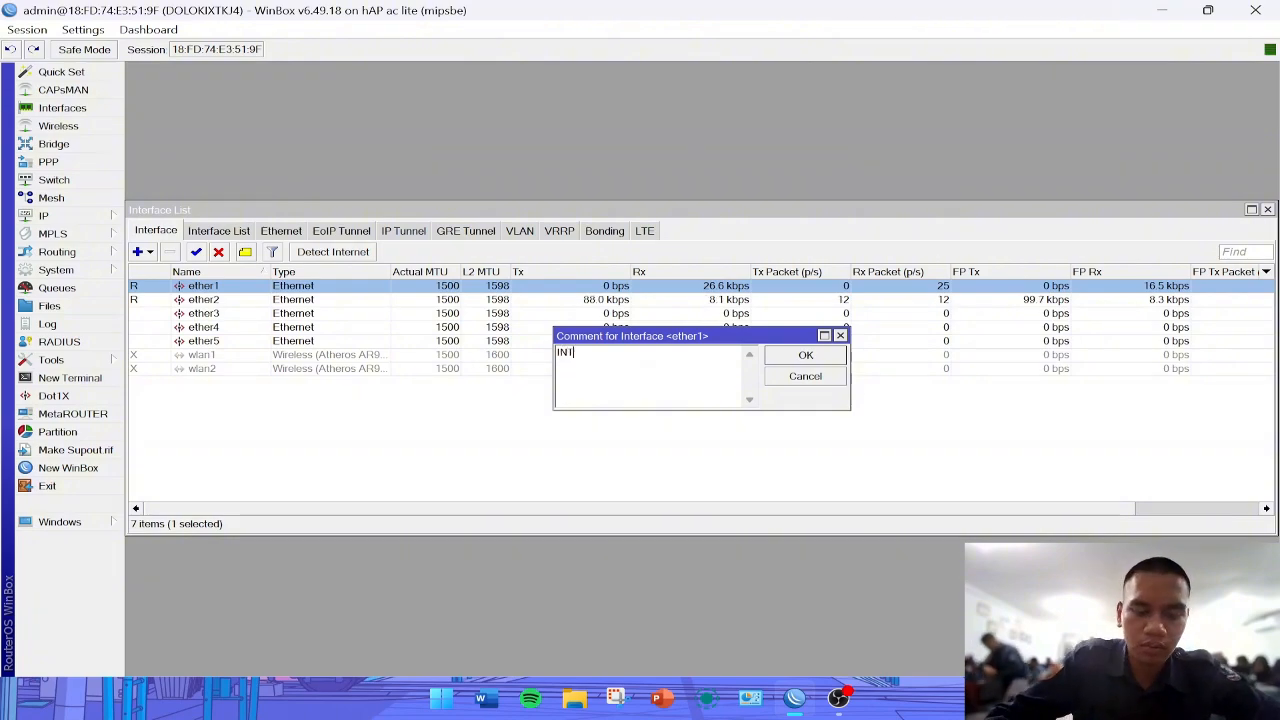
text(ERNET)
click(790, 360)
- Add the comment LAN to the ether2 interface
click(320, 313)
click(245, 251)
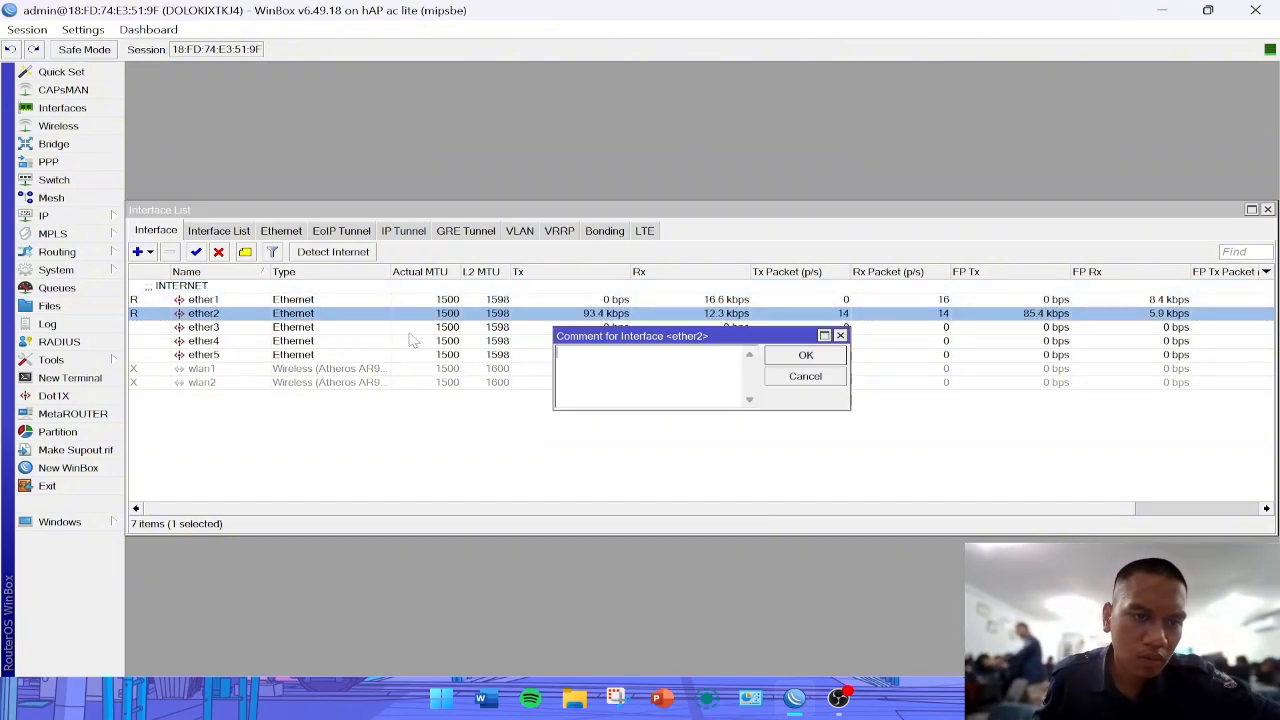
text(LAN)
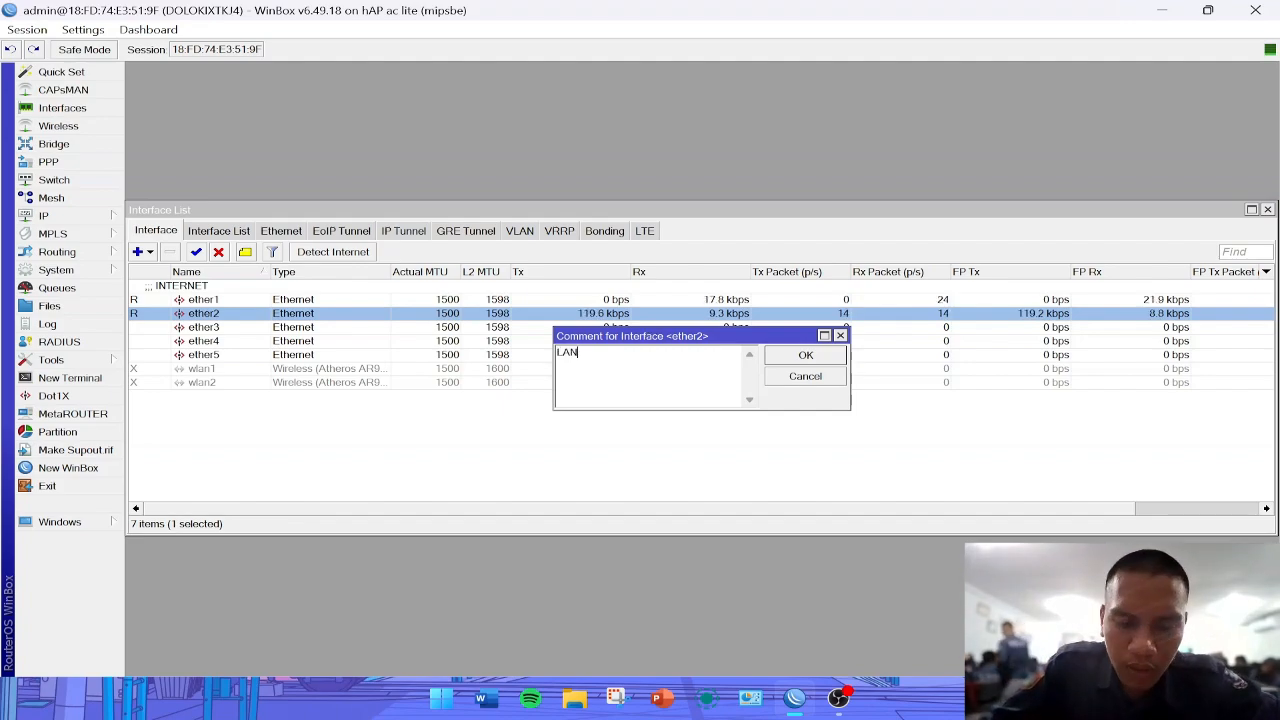
click(805, 355)
- Add the comment ACCESS POINT to the ether3 interface
click(337, 341)
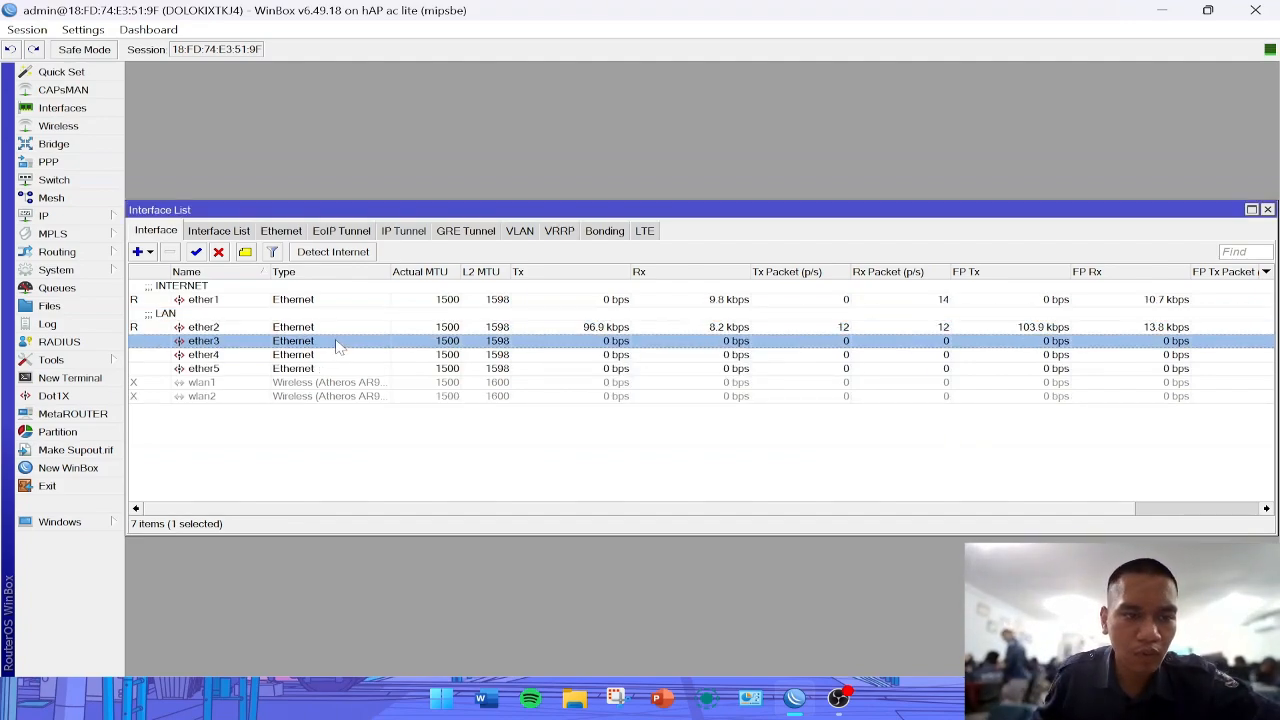
click(245, 253)
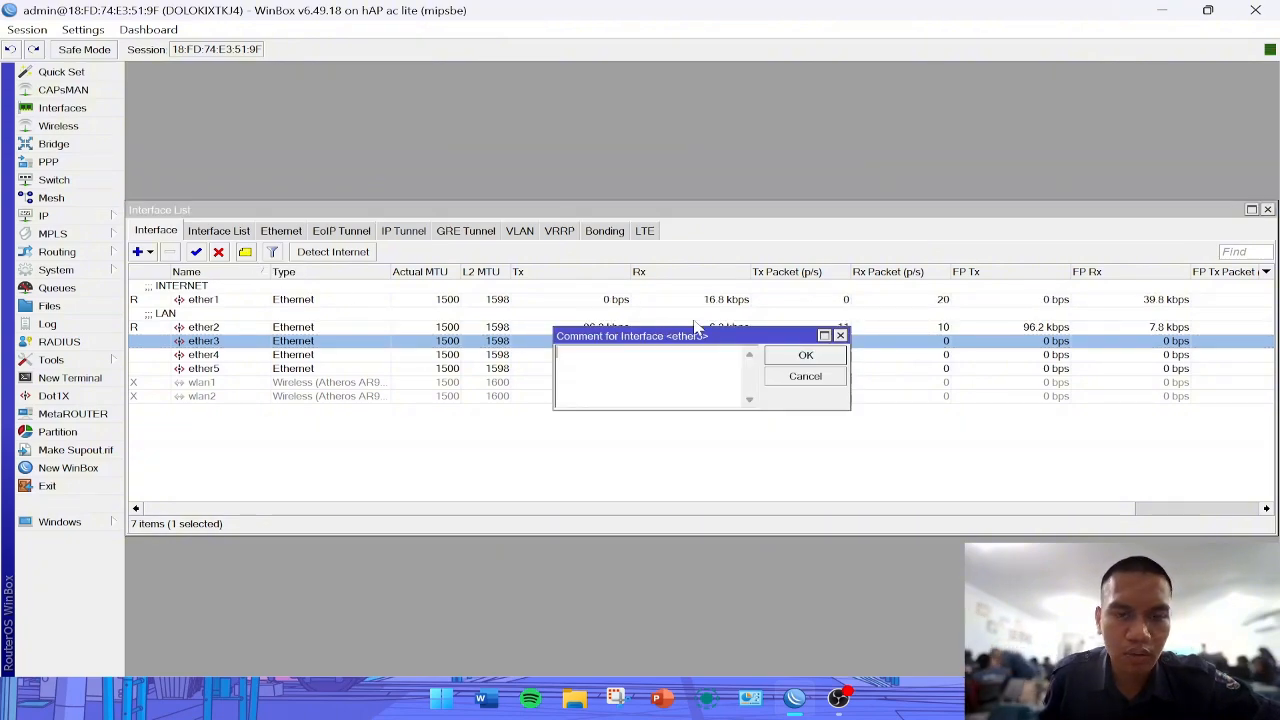
text(ACC)
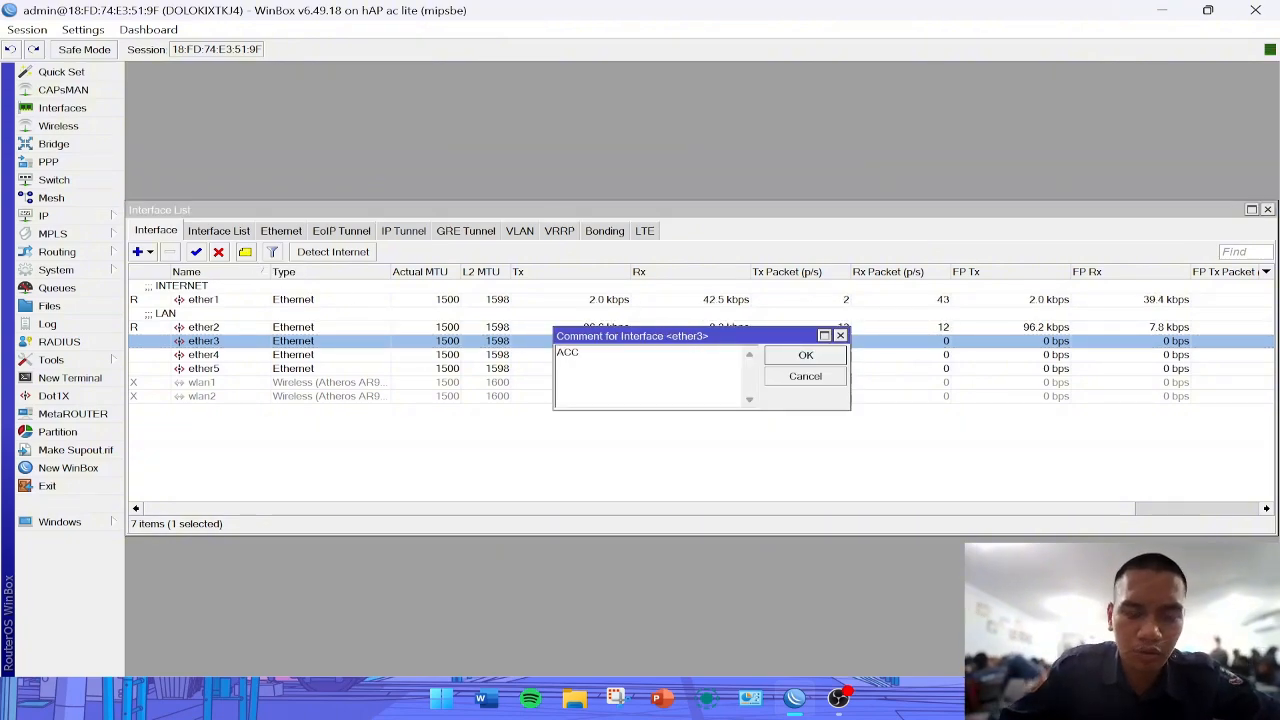
text(ESS POINT)
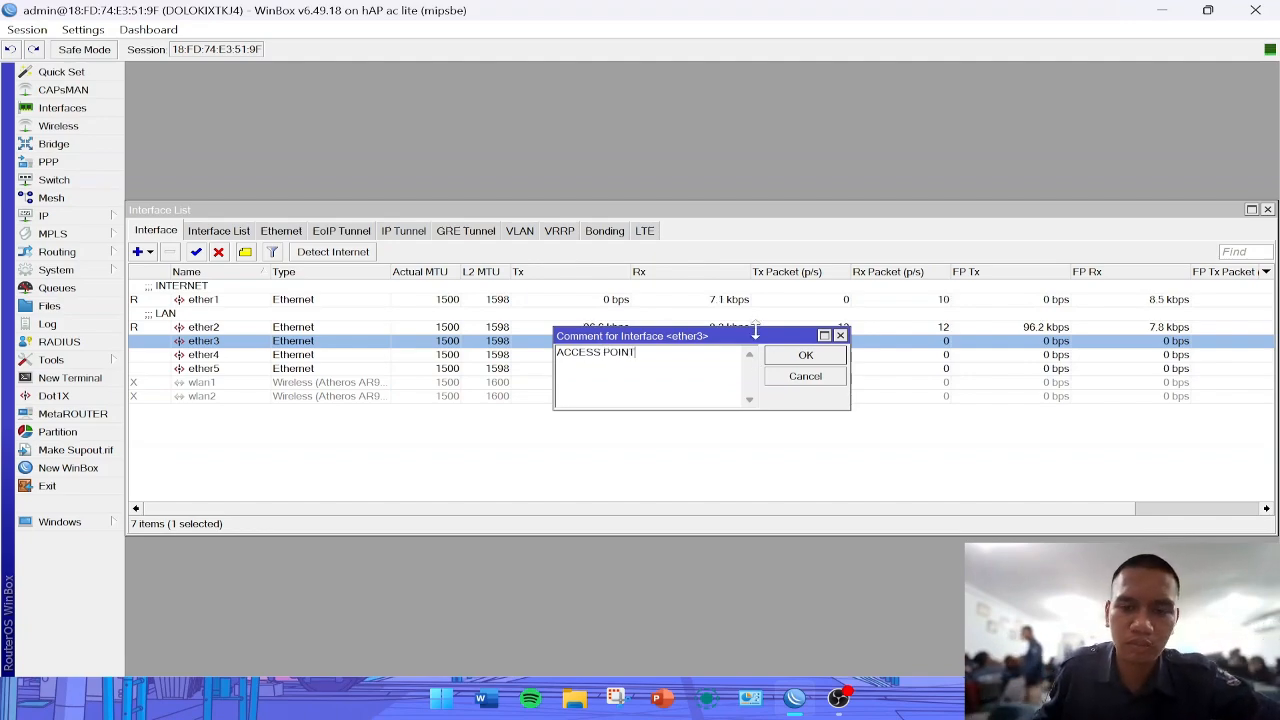
click(800, 356)
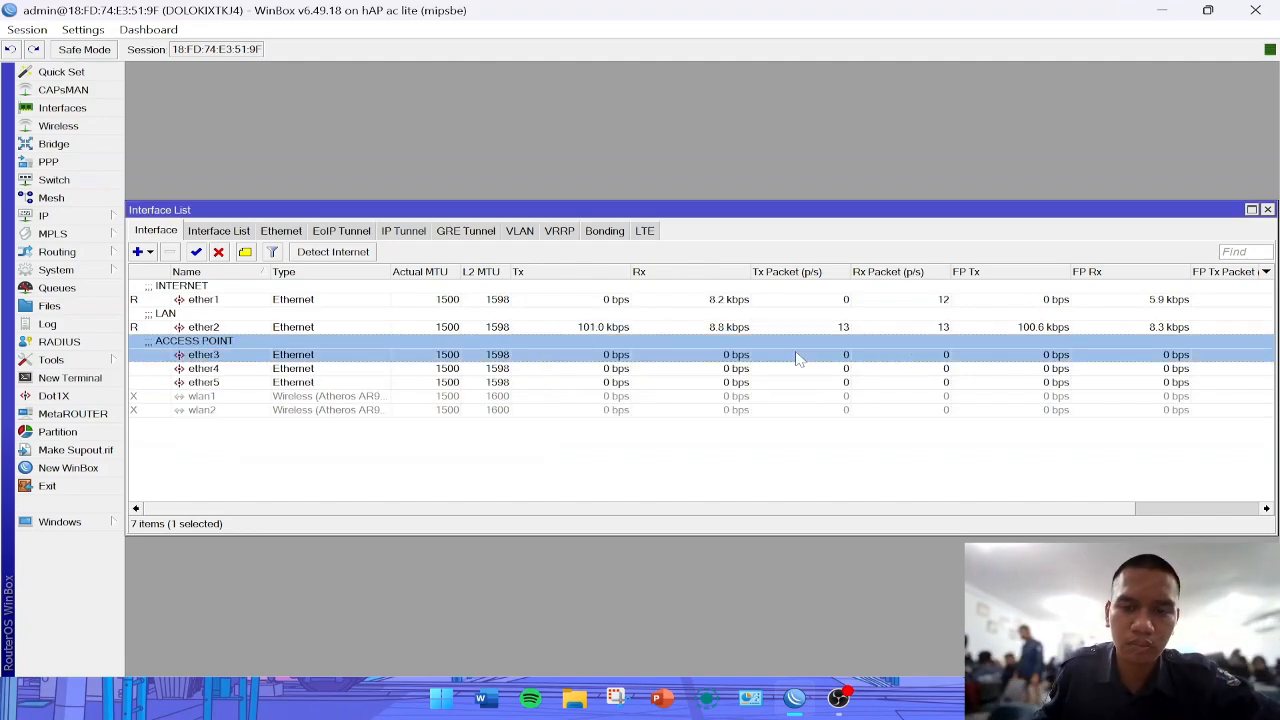
- Create a firewall NAT rule in the srcnat chain with out interface ether1 and the action masquerade
click(68, 218)
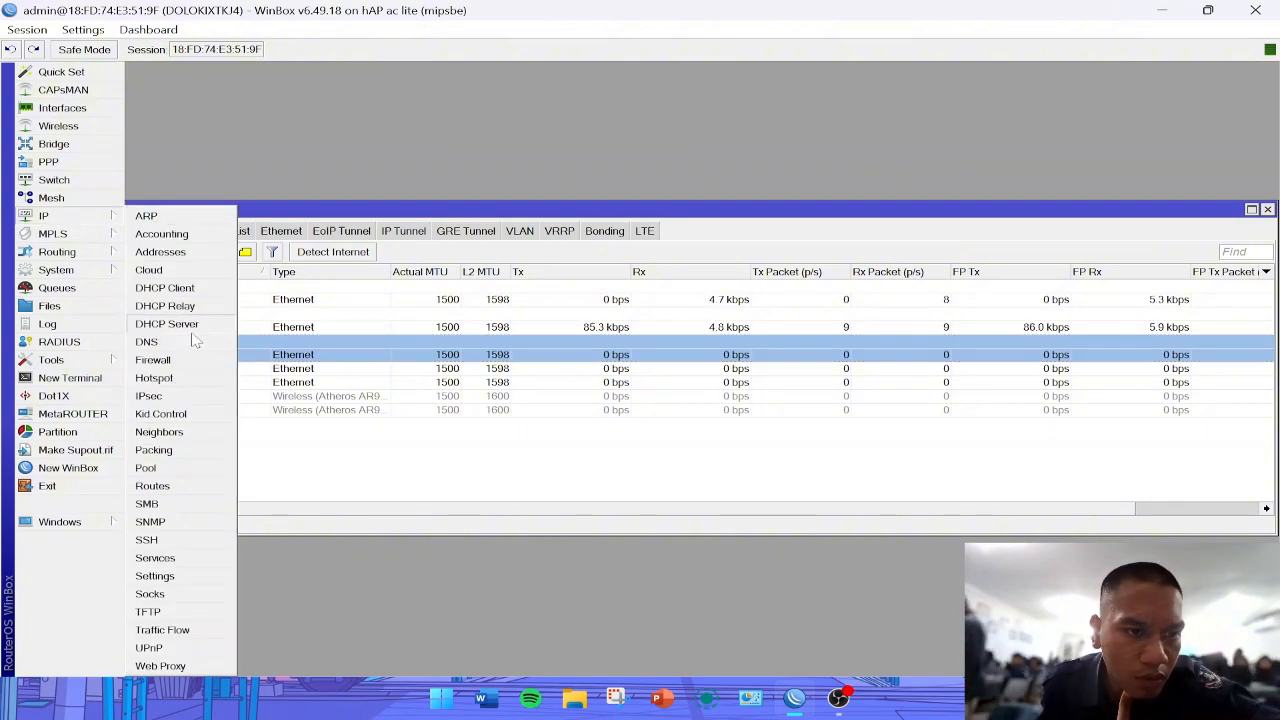
click(160, 360)
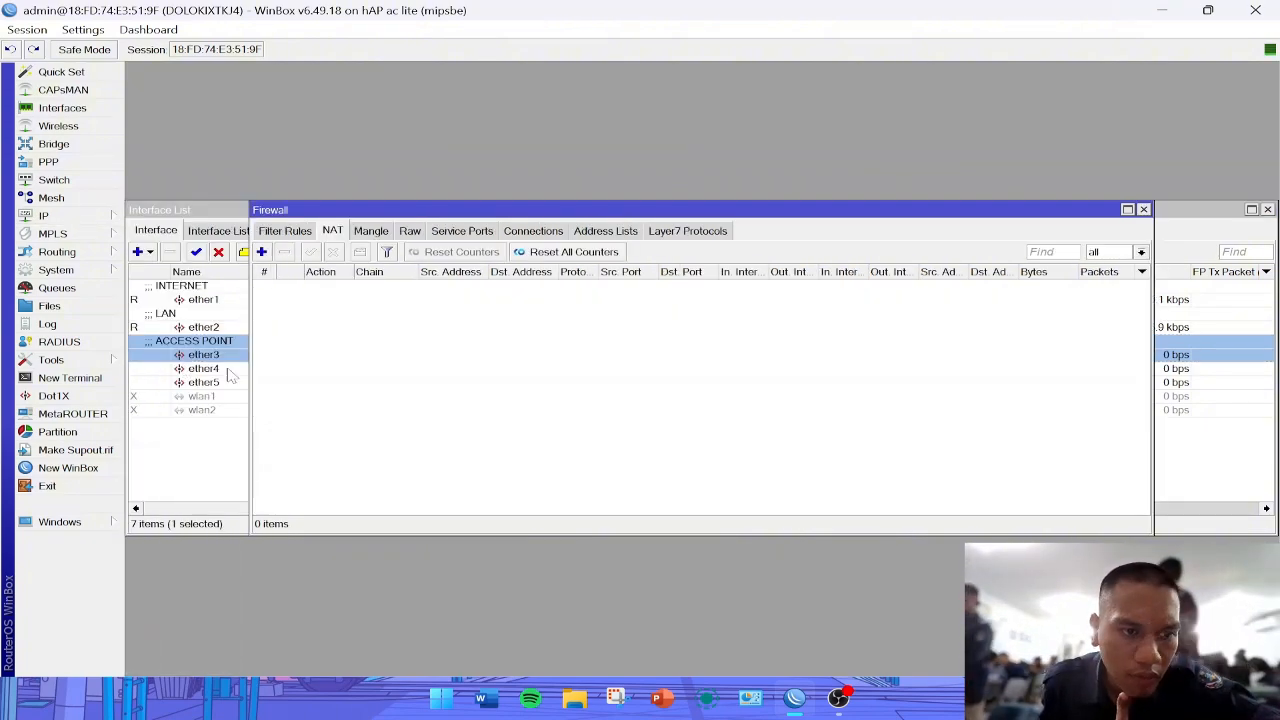
click(261, 252)
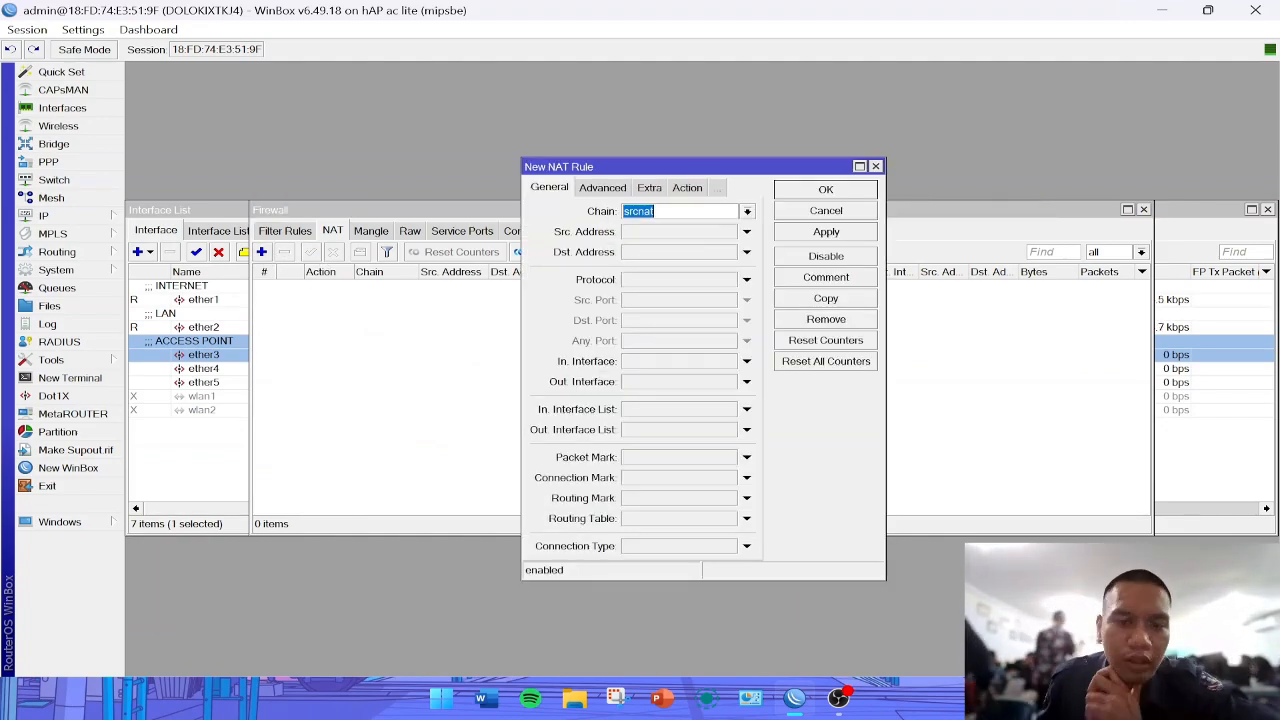
click(686, 385)
click(700, 398)
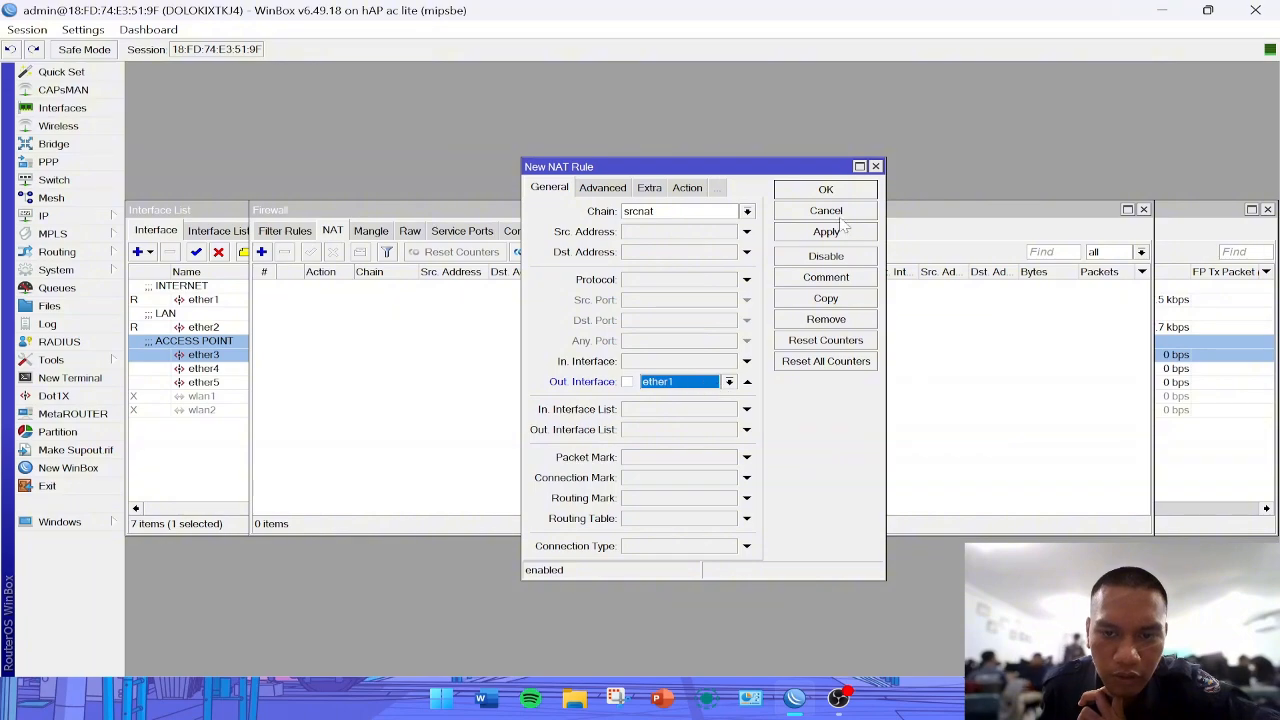
click(687, 187)
click(670, 211)
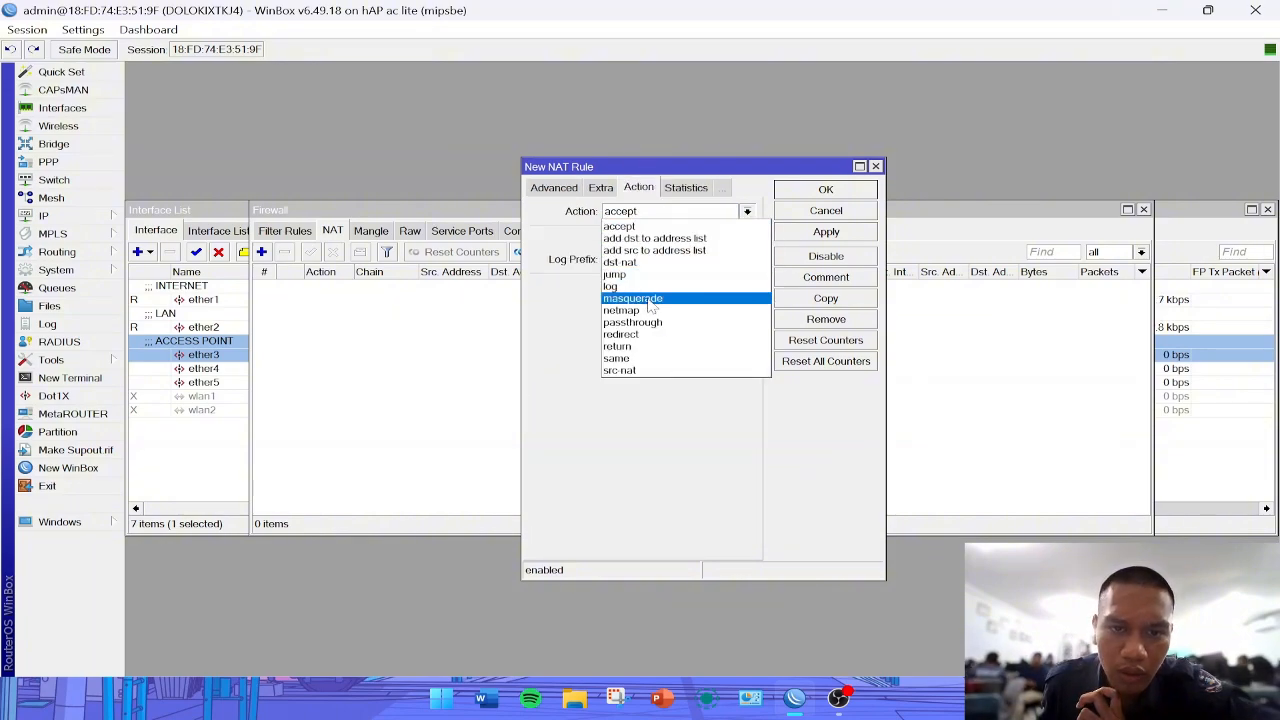
click(632, 298)
click(826, 231)
click(826, 189)
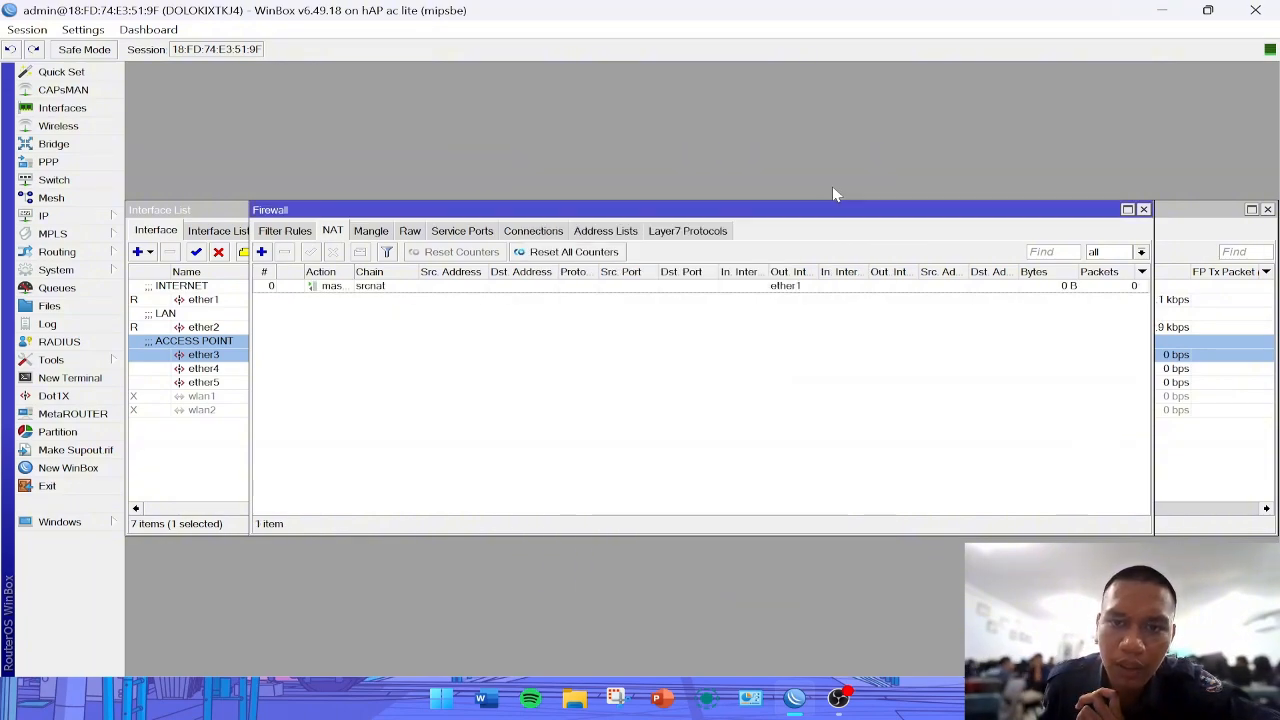
- Set the router's DNS server to 8.8.8.8 in the DNS settings
click(60, 216)
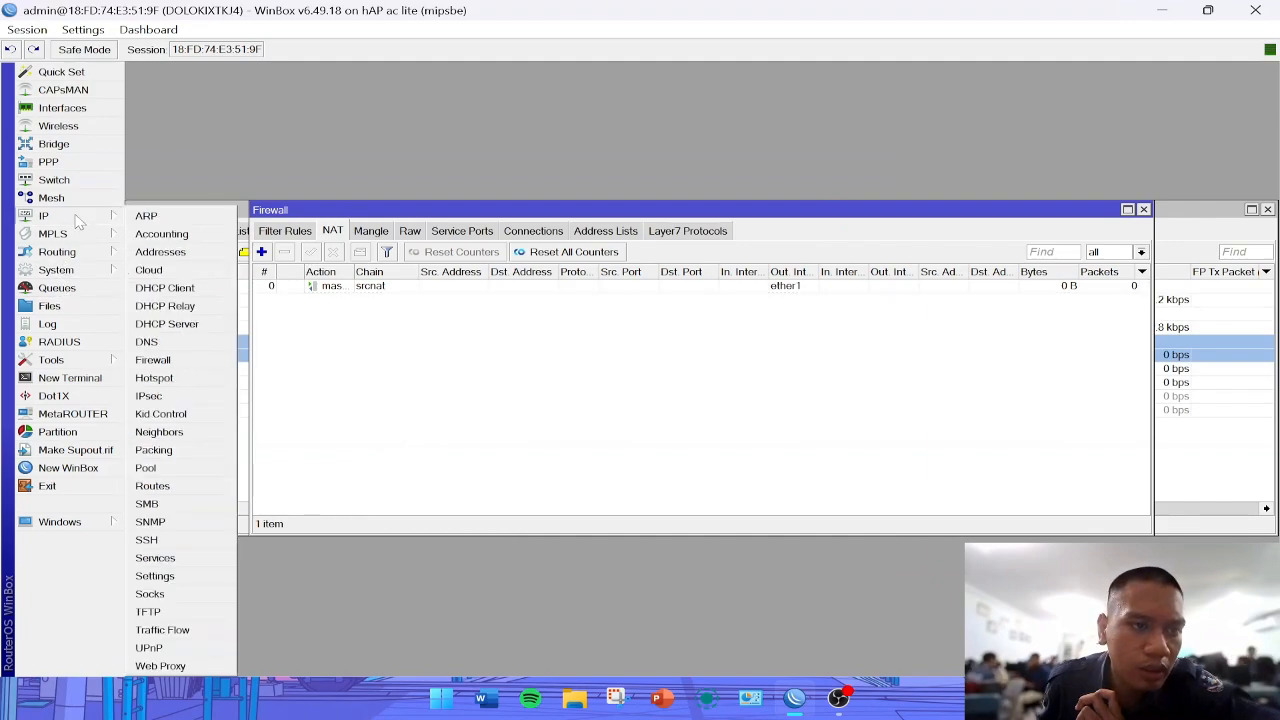
click(183, 344)
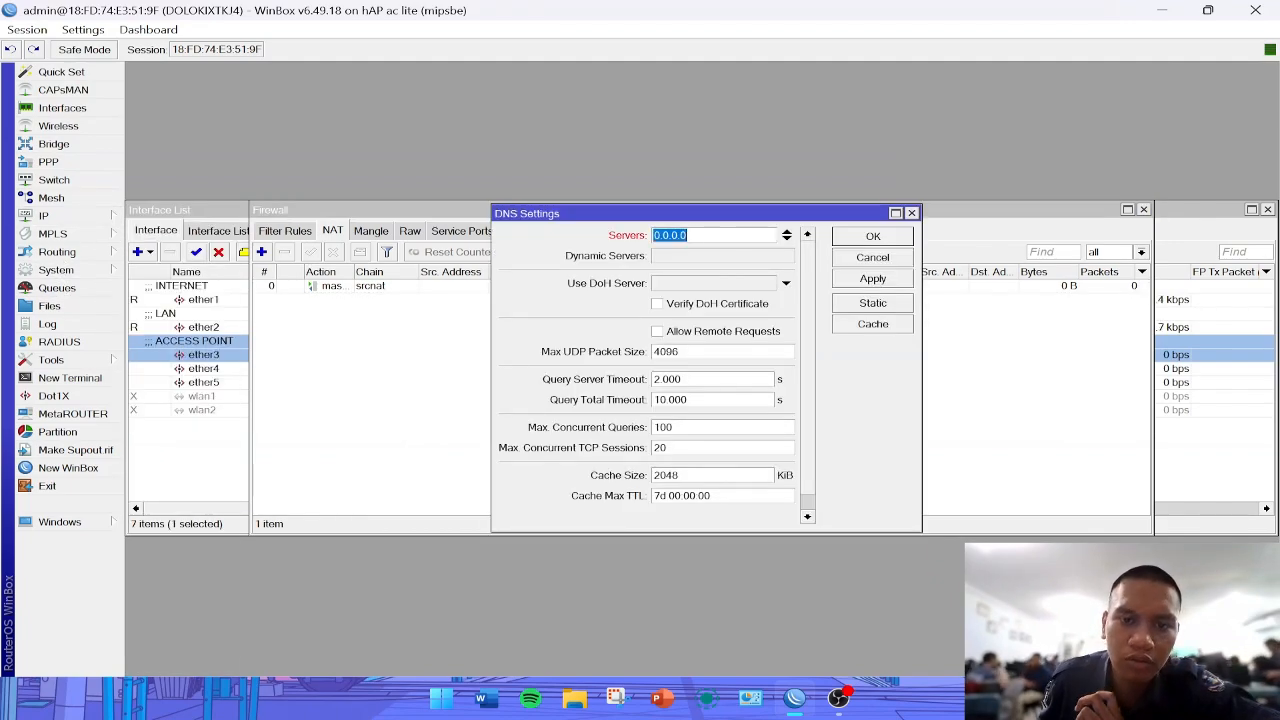
text(8.8.8.8)
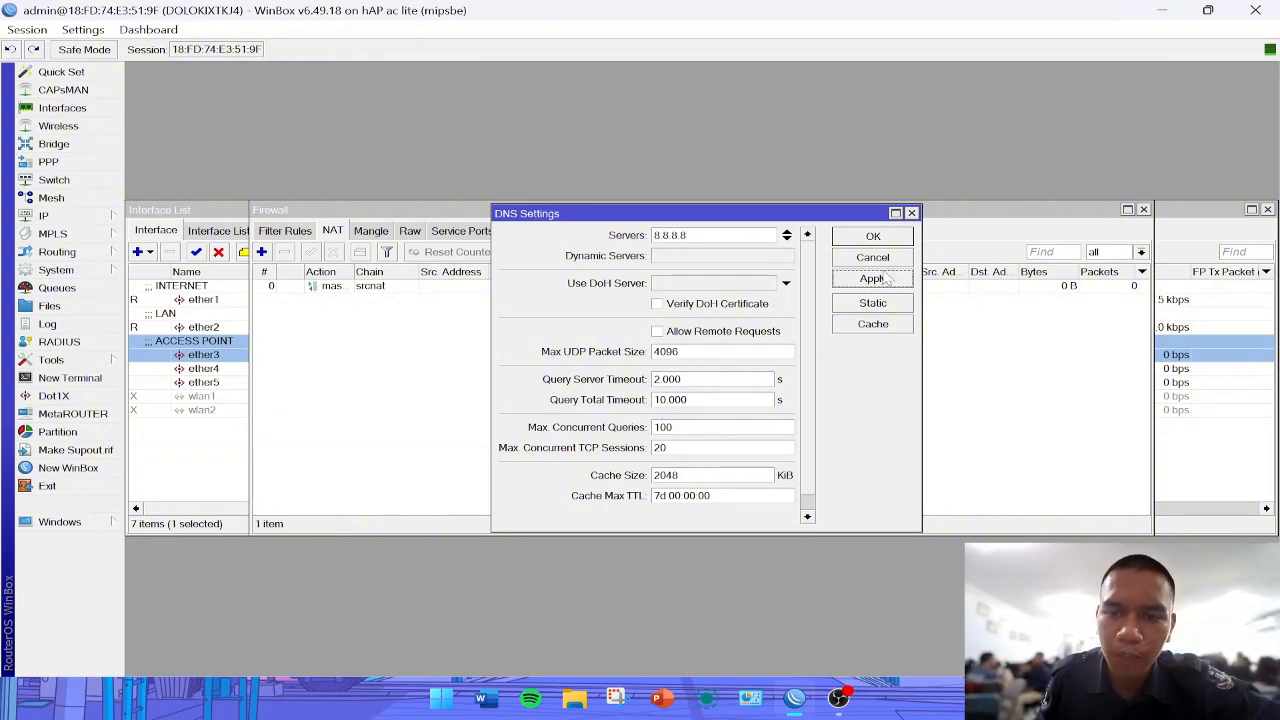
click(873, 237)
- Add a DHCP client on the ether1 interface, keeping peer DNS, peer NTP and the default route enabled
click(58, 218)
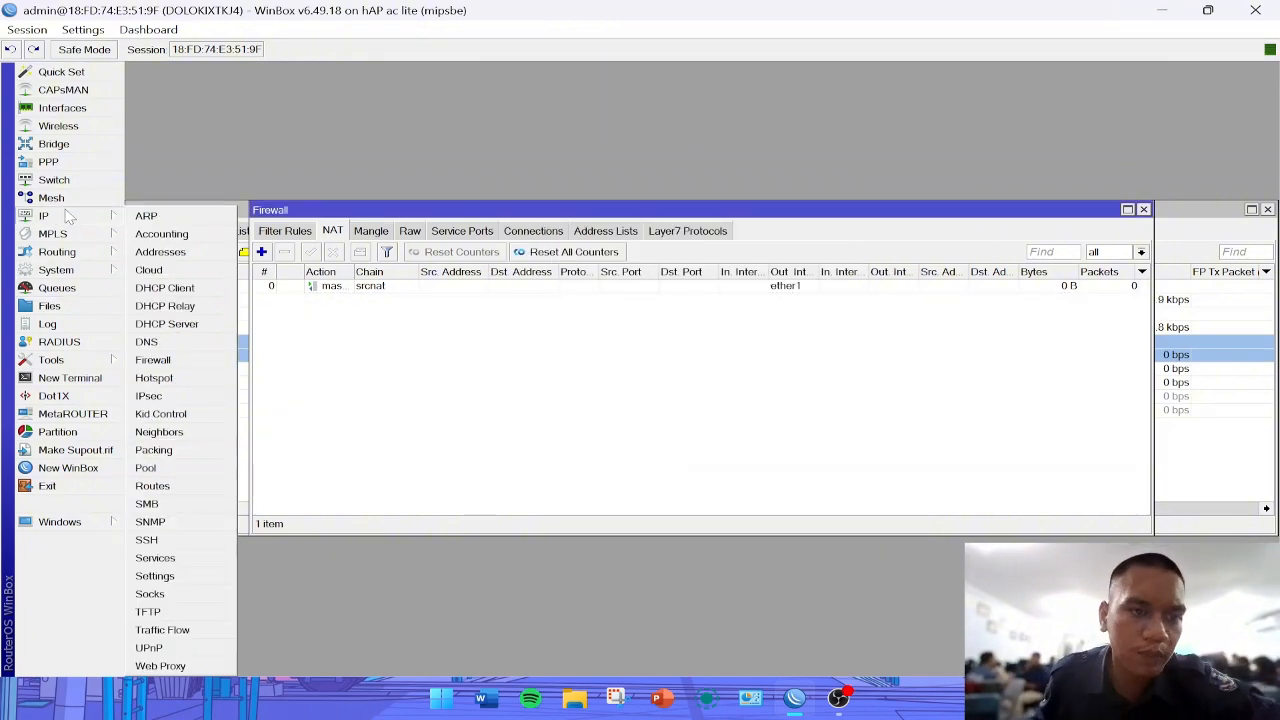
click(200, 288)
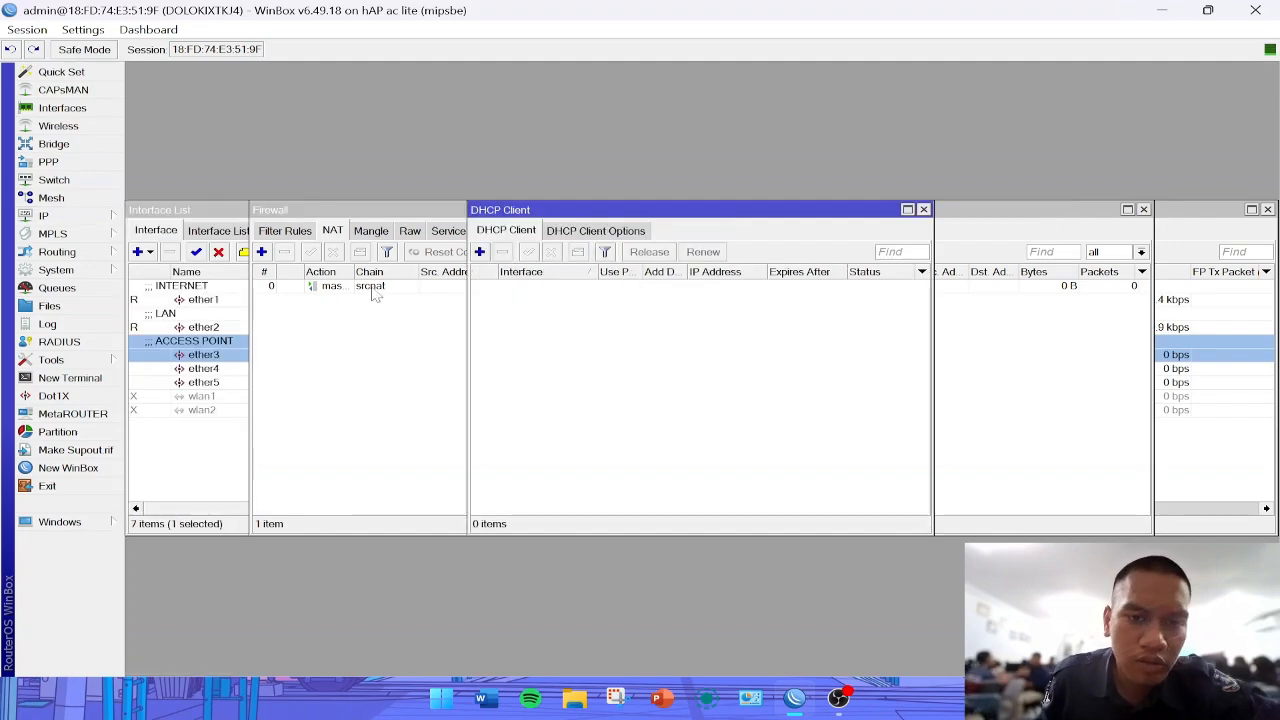
click(479, 252)
click(869, 238)
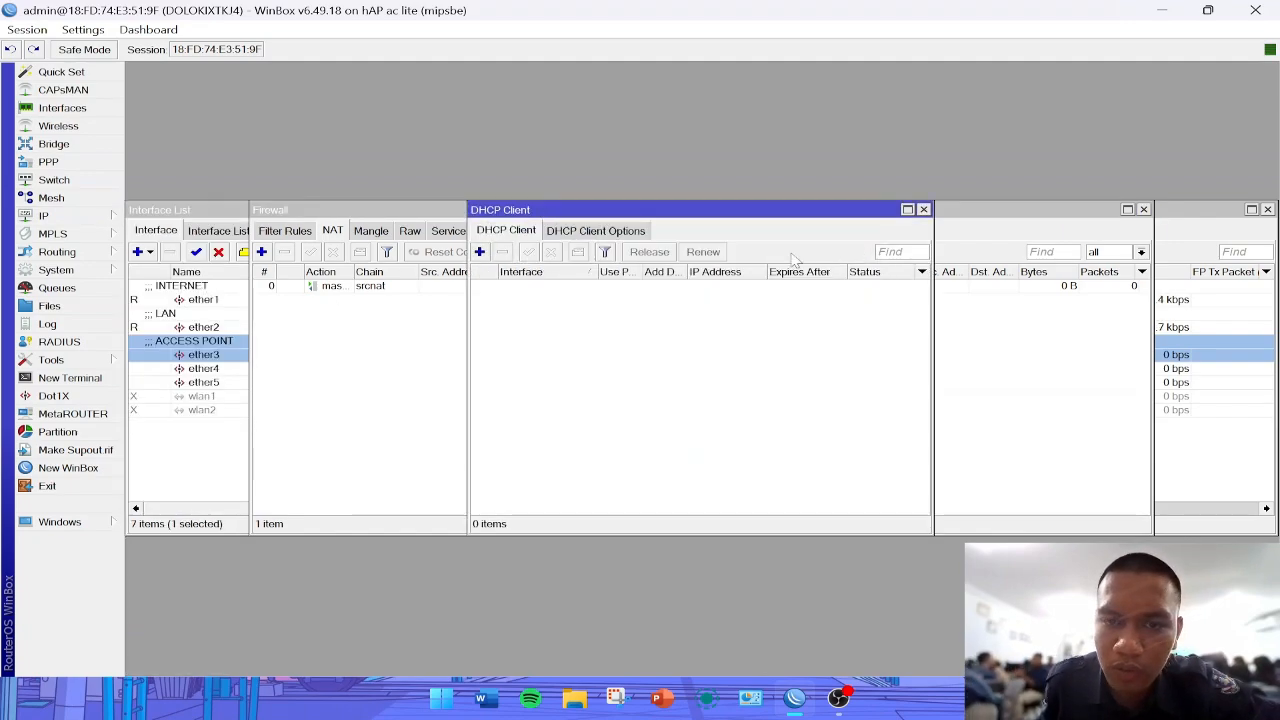
click(479, 252)
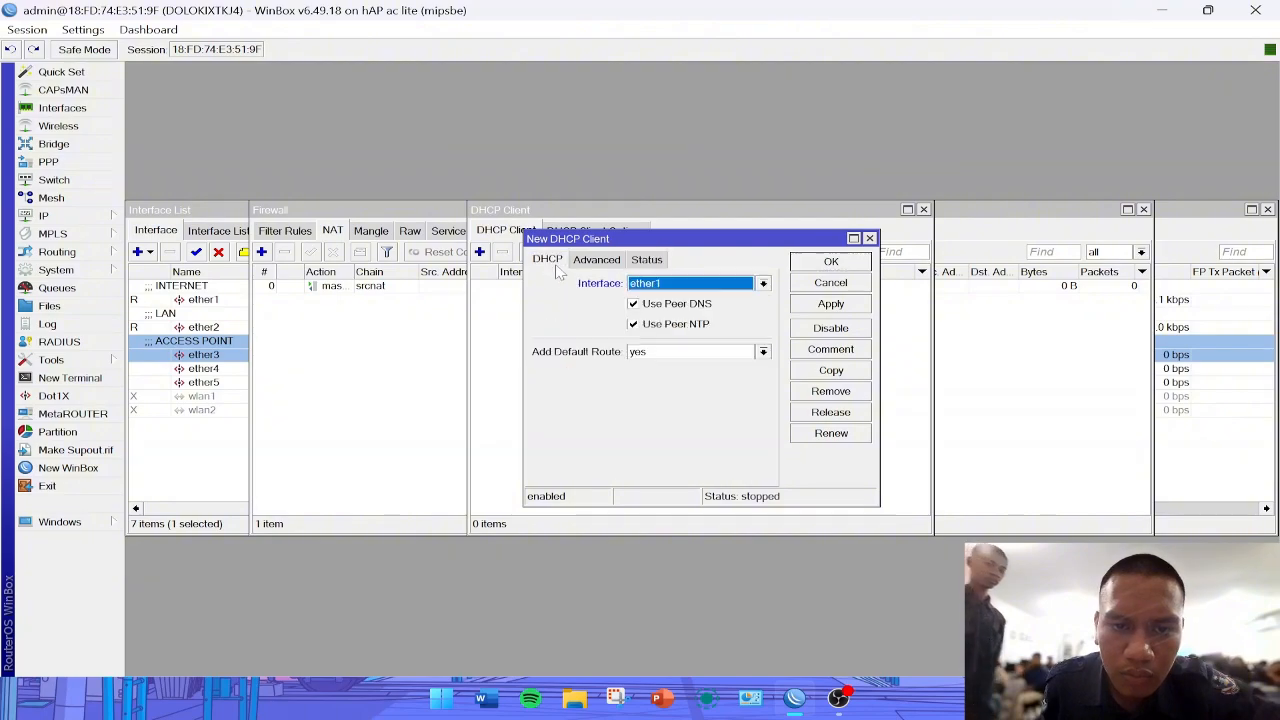
click(831, 304)
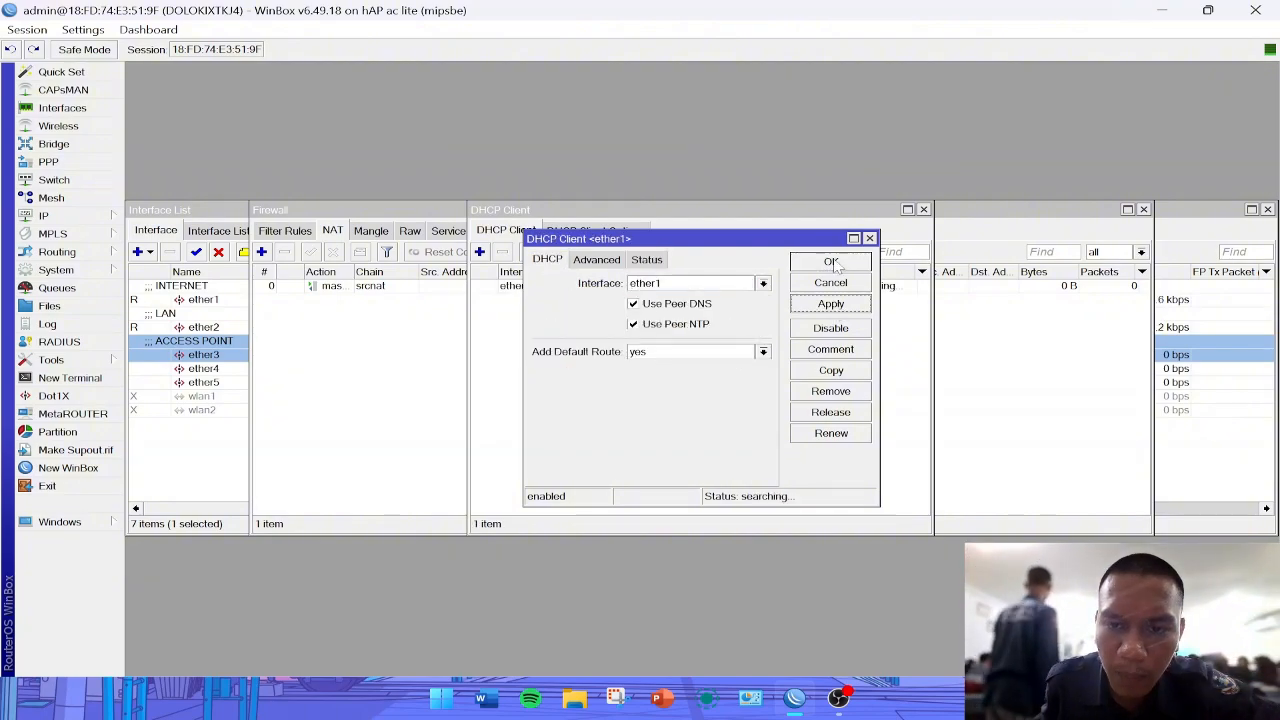
click(831, 261)
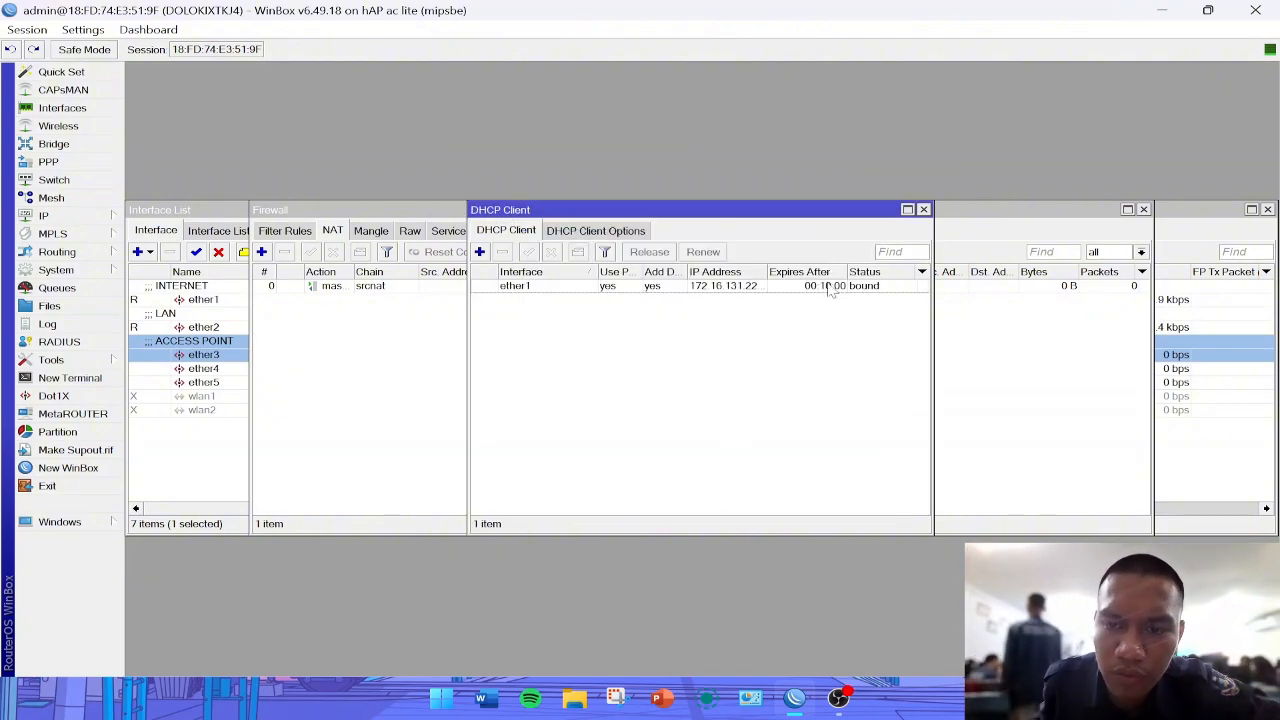
- Add the IP address 192.168.16.1/24 to the ether2 interface in the address list
click(60, 220)
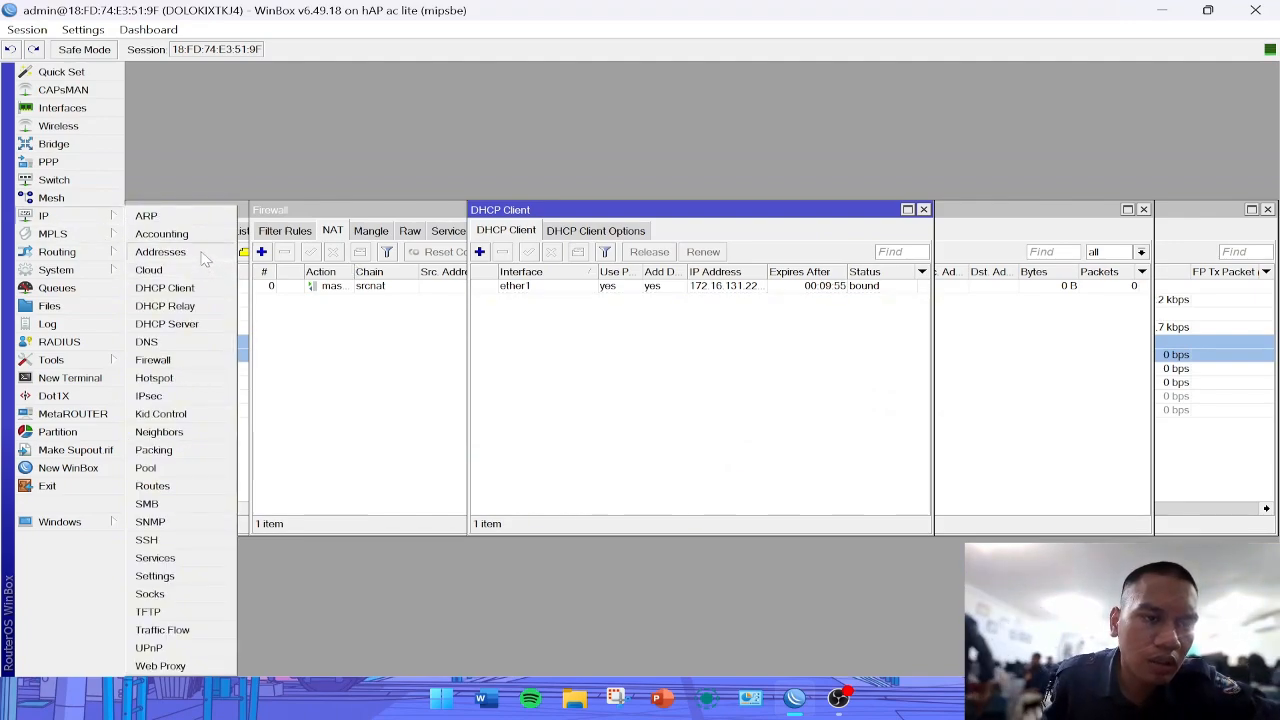
click(162, 251)
click(550, 242)
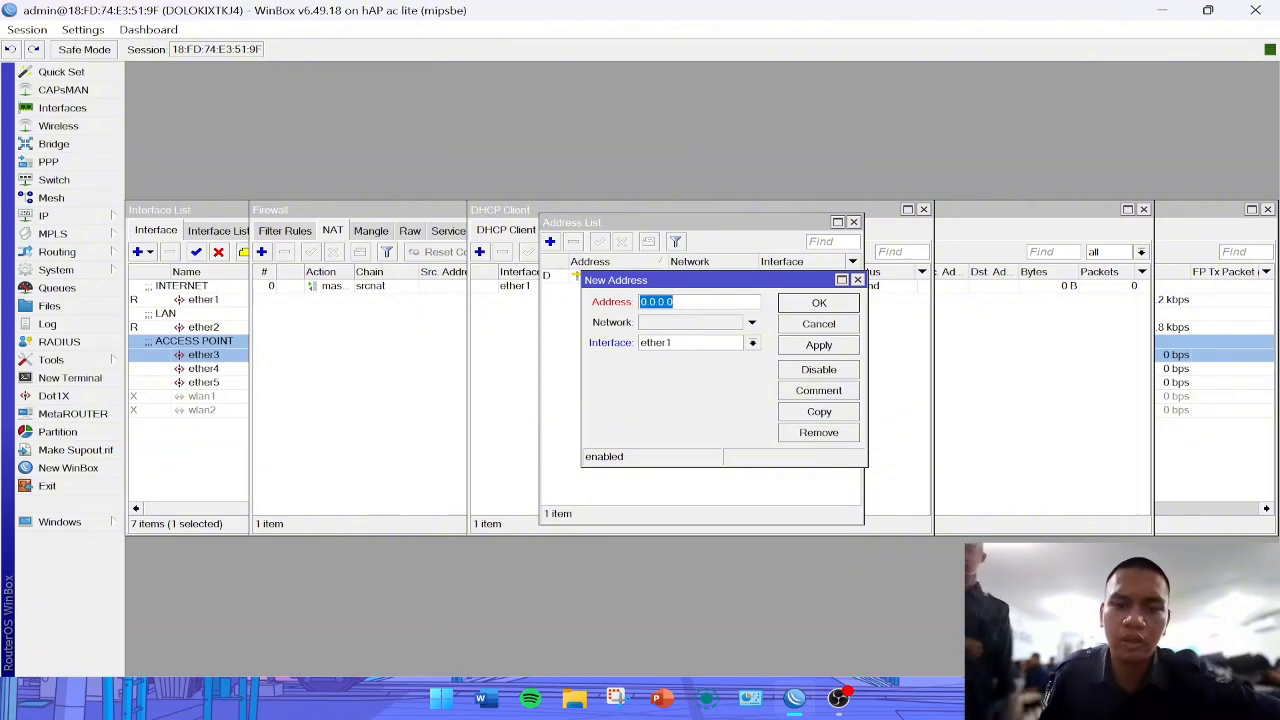
text(192.1)
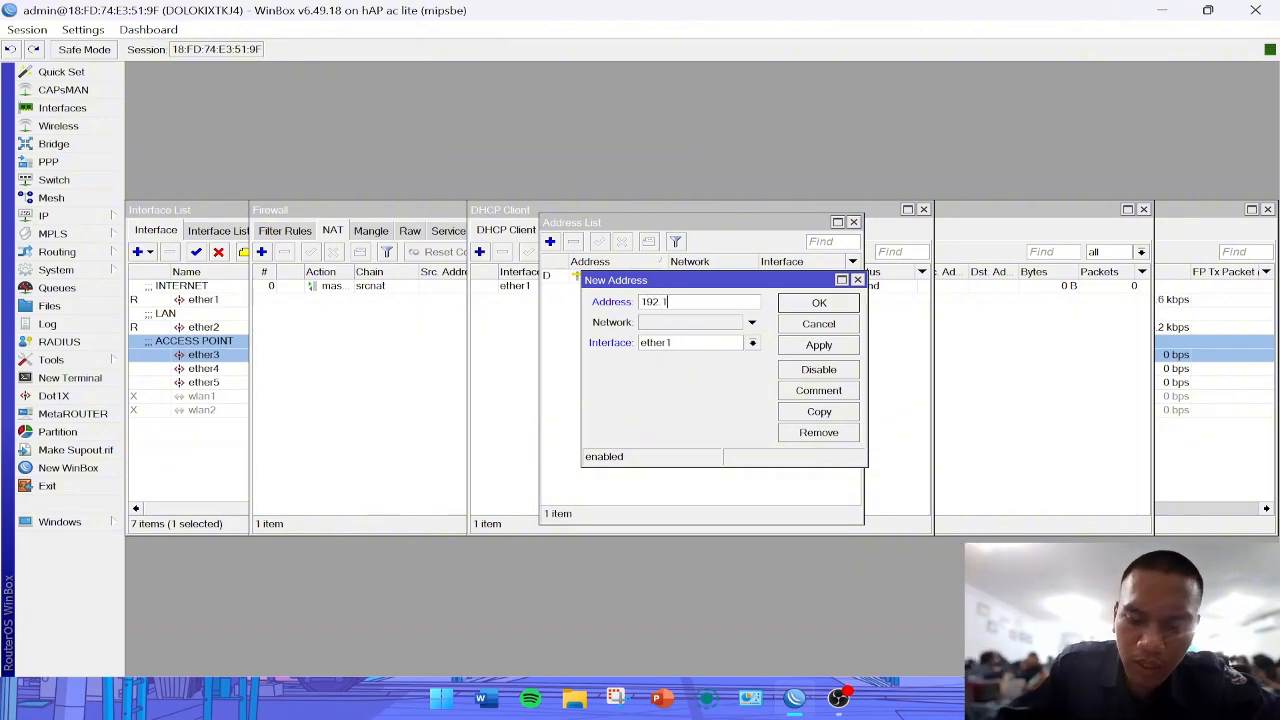
text(68.1)
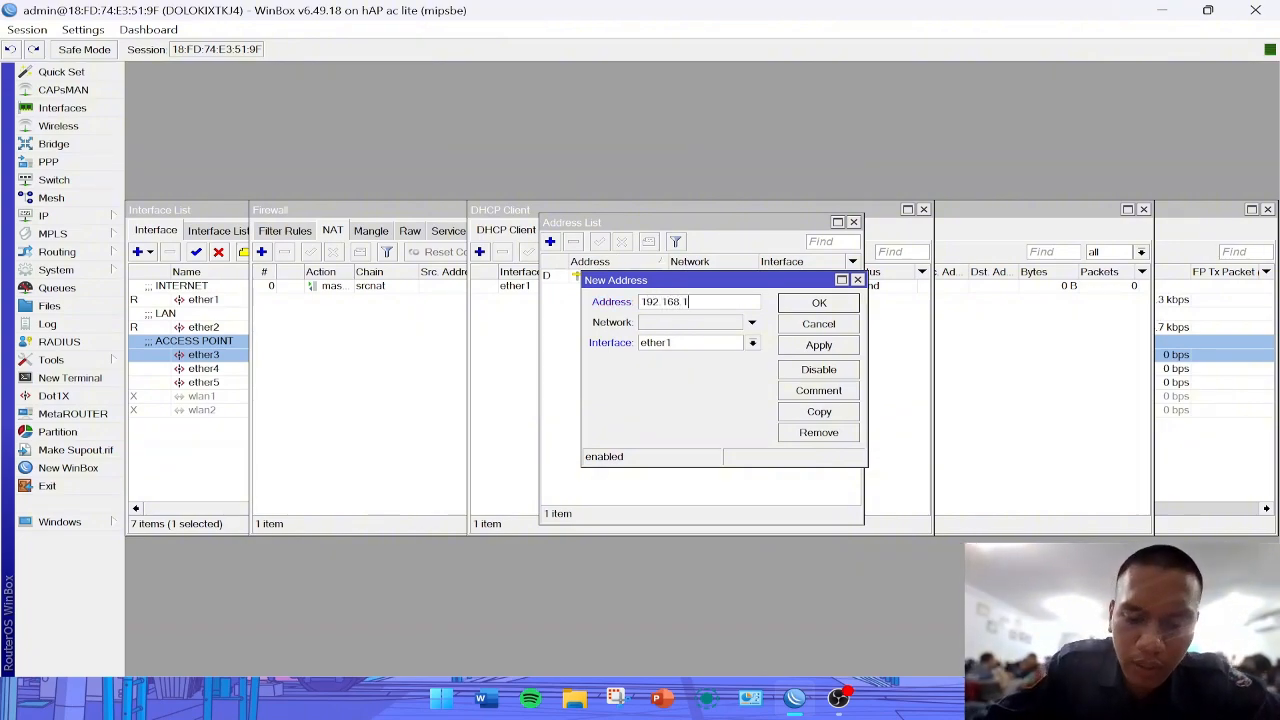
text(6.1/24)
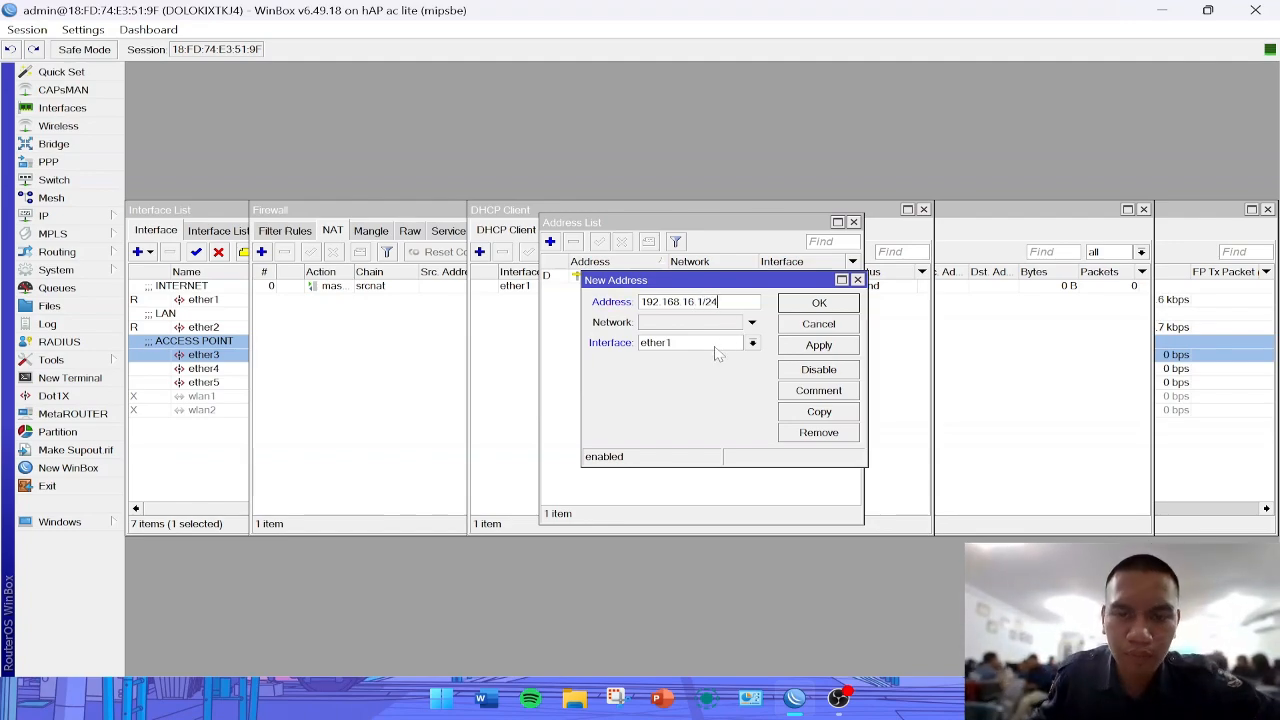
click(716, 348)
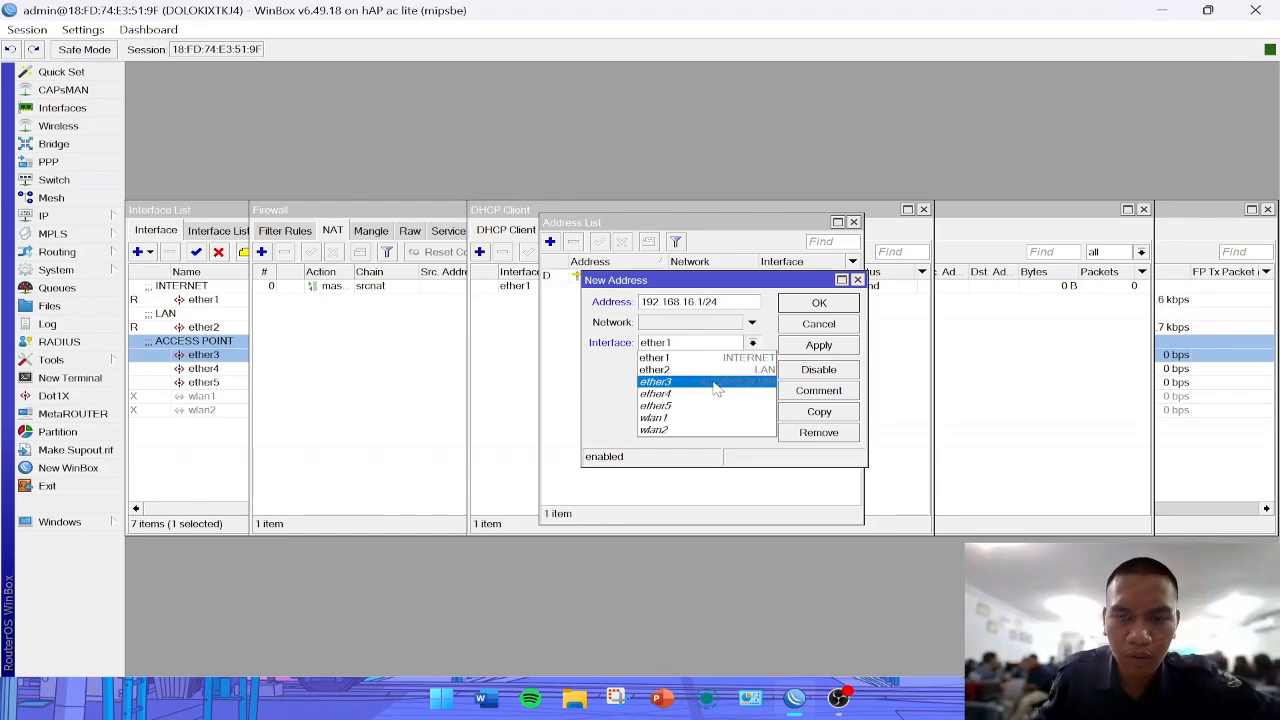
click(700, 372)
click(819, 345)
click(819, 302)
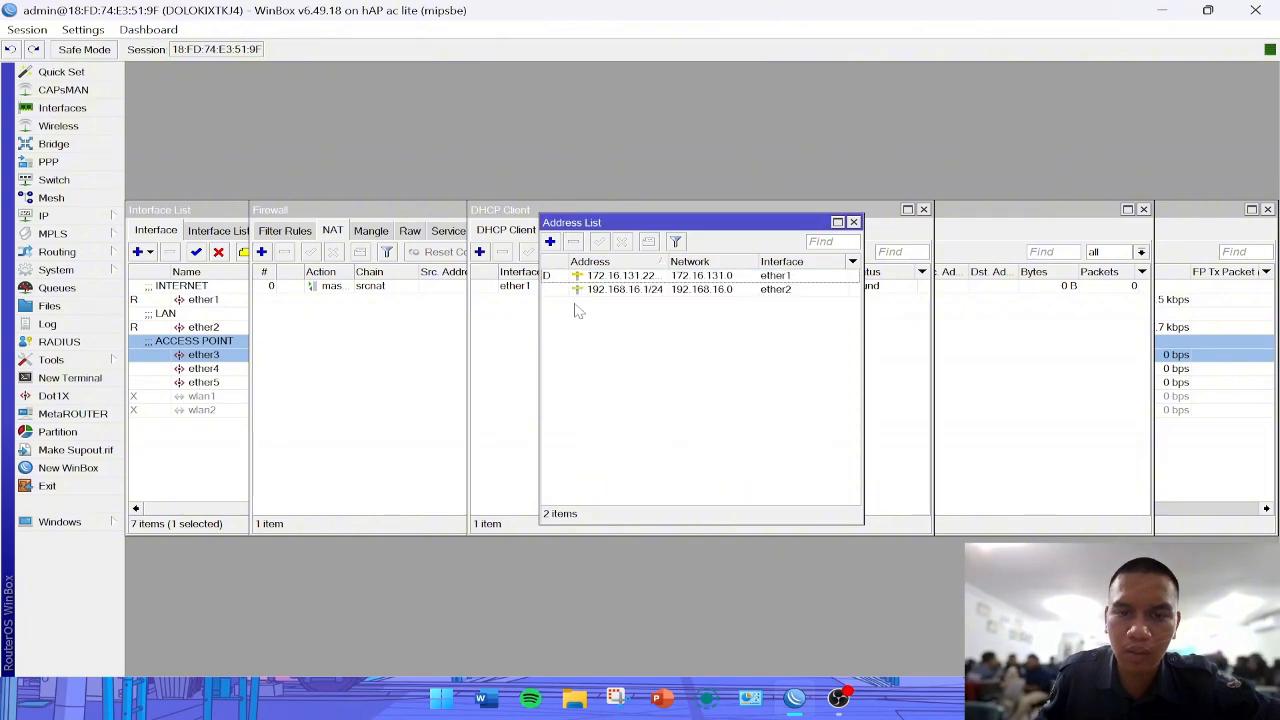
- Add the IP address 192.168.17.1/24 to the ether3 interface
click(550, 242)
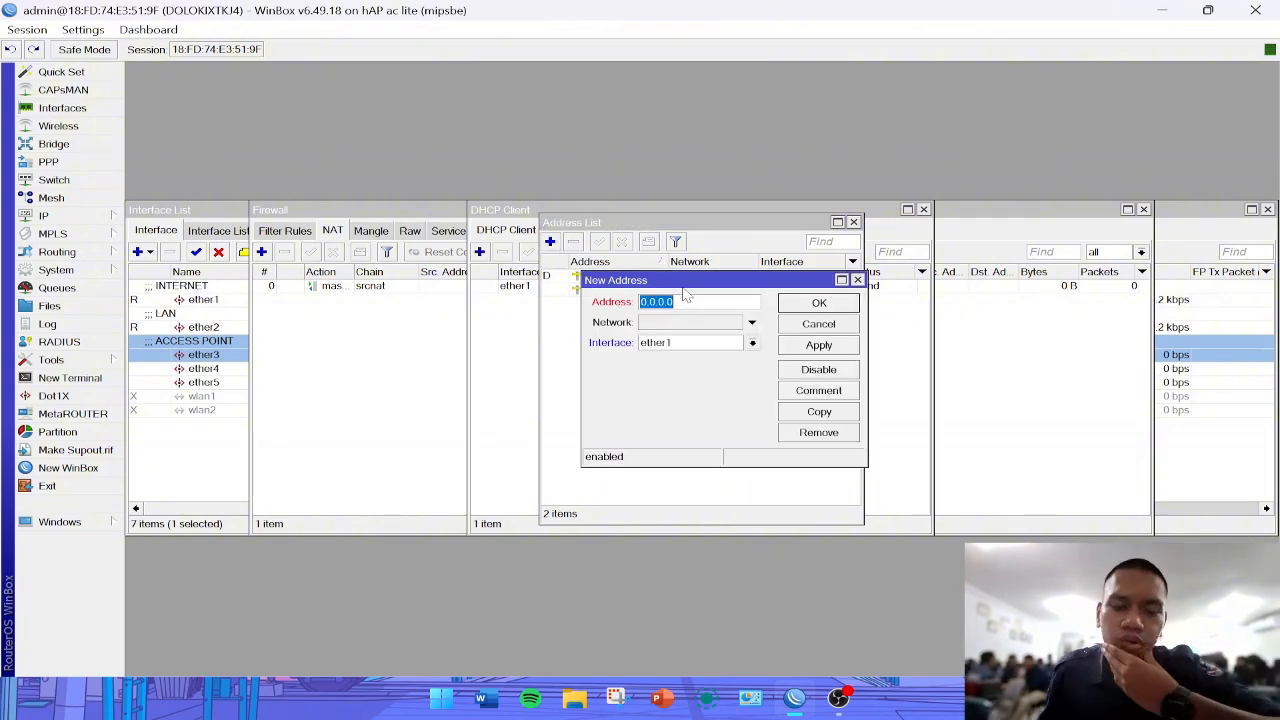
text(192)
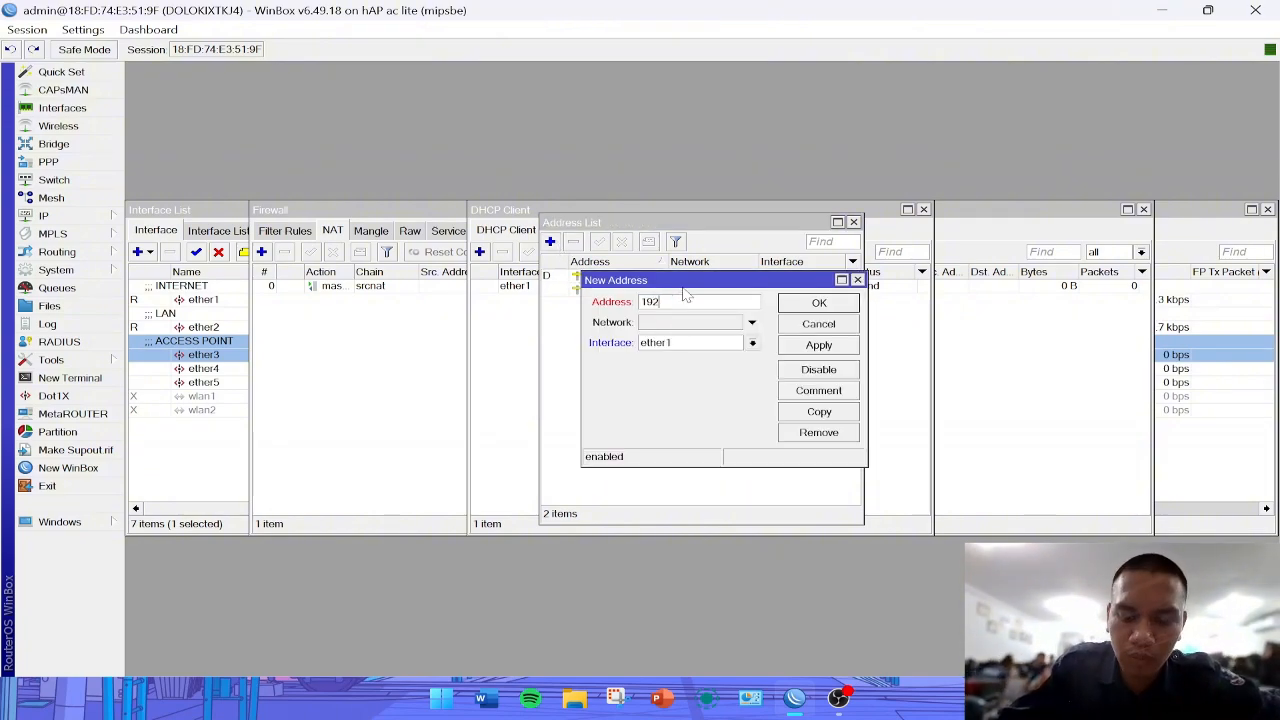
text(.168.17.1/24)
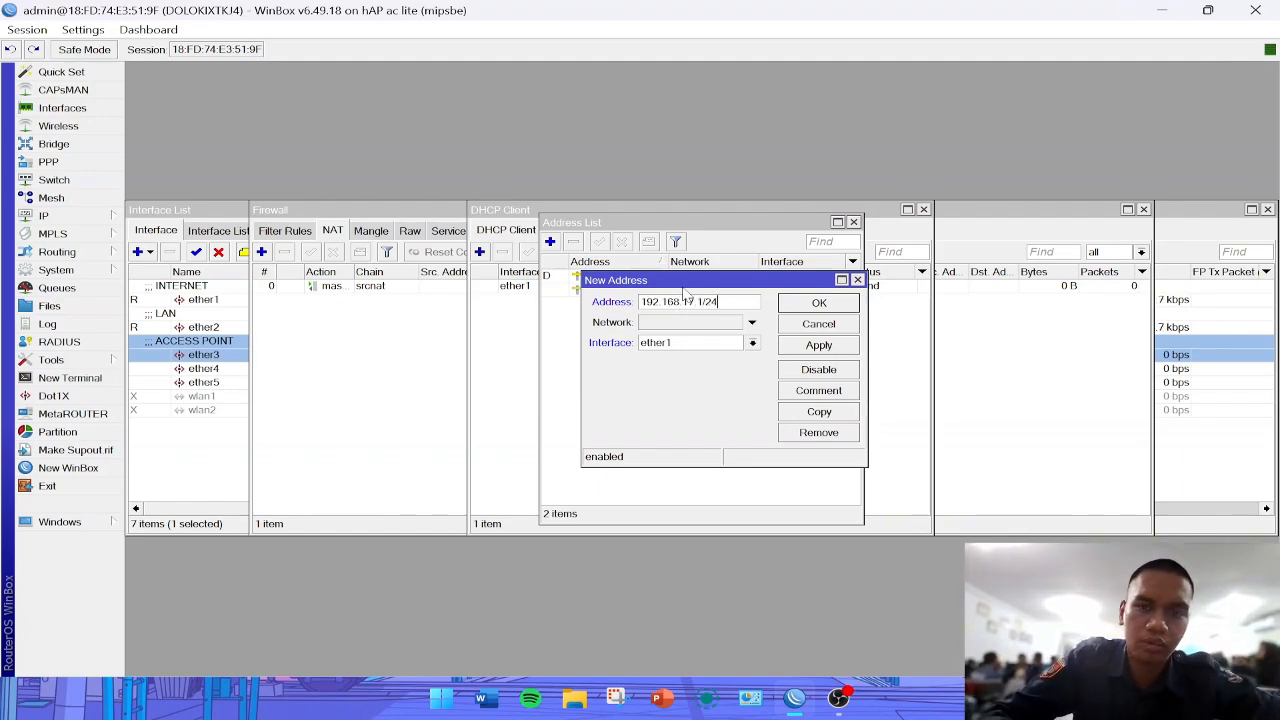
click(752, 342)
click(726, 384)
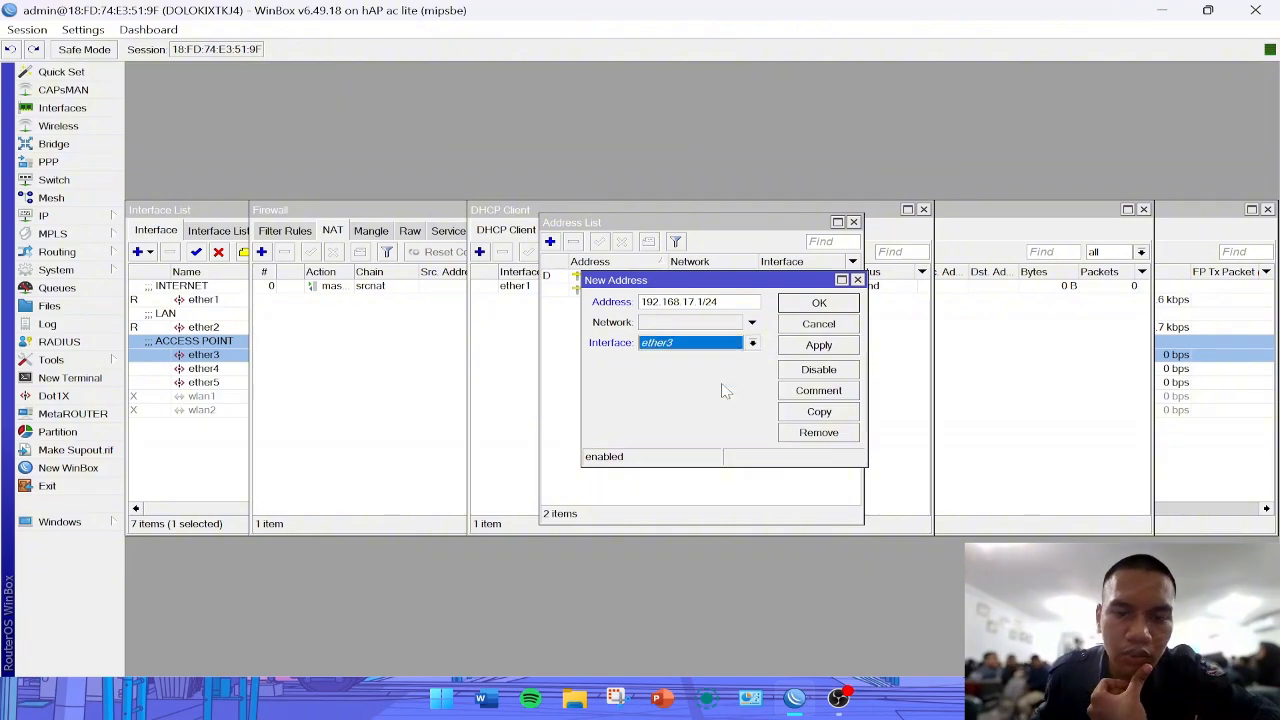
click(836, 345)
click(819, 303)
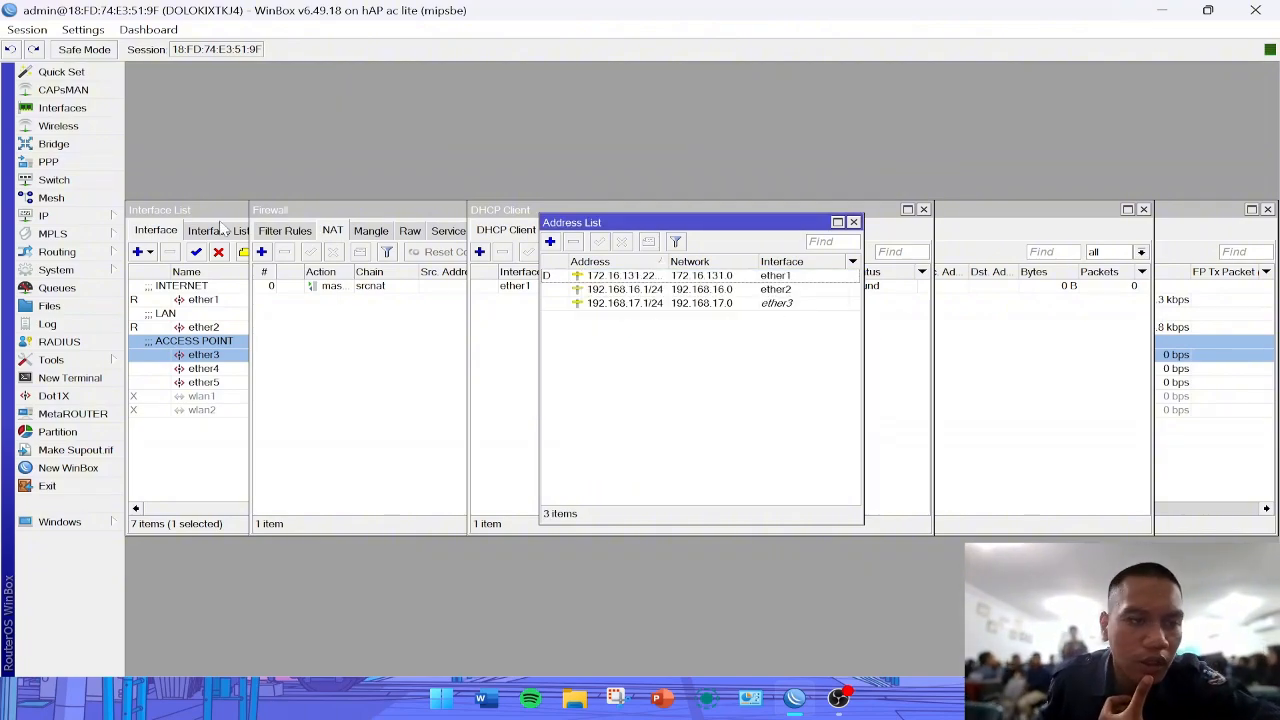
- Run the DHCP server setup on ether2 with the address space 192.168.16.0/24, accepting the remaining default values
click(97, 220)
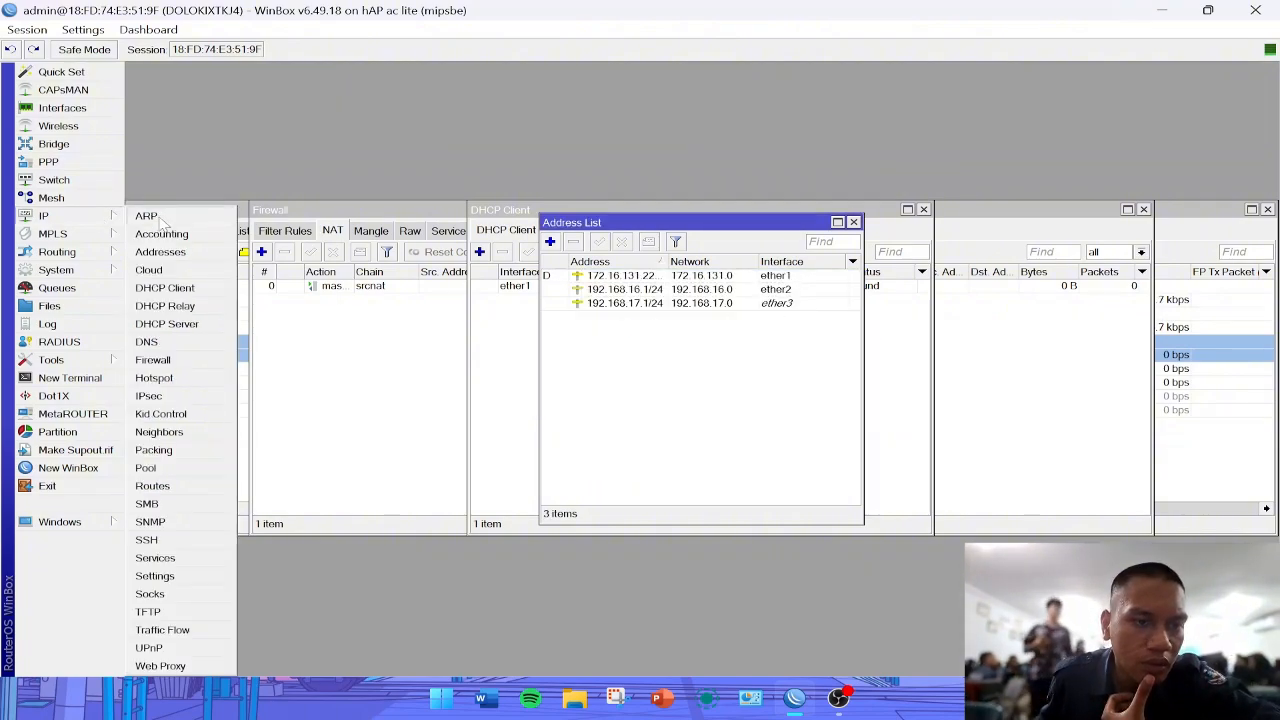
click(178, 324)
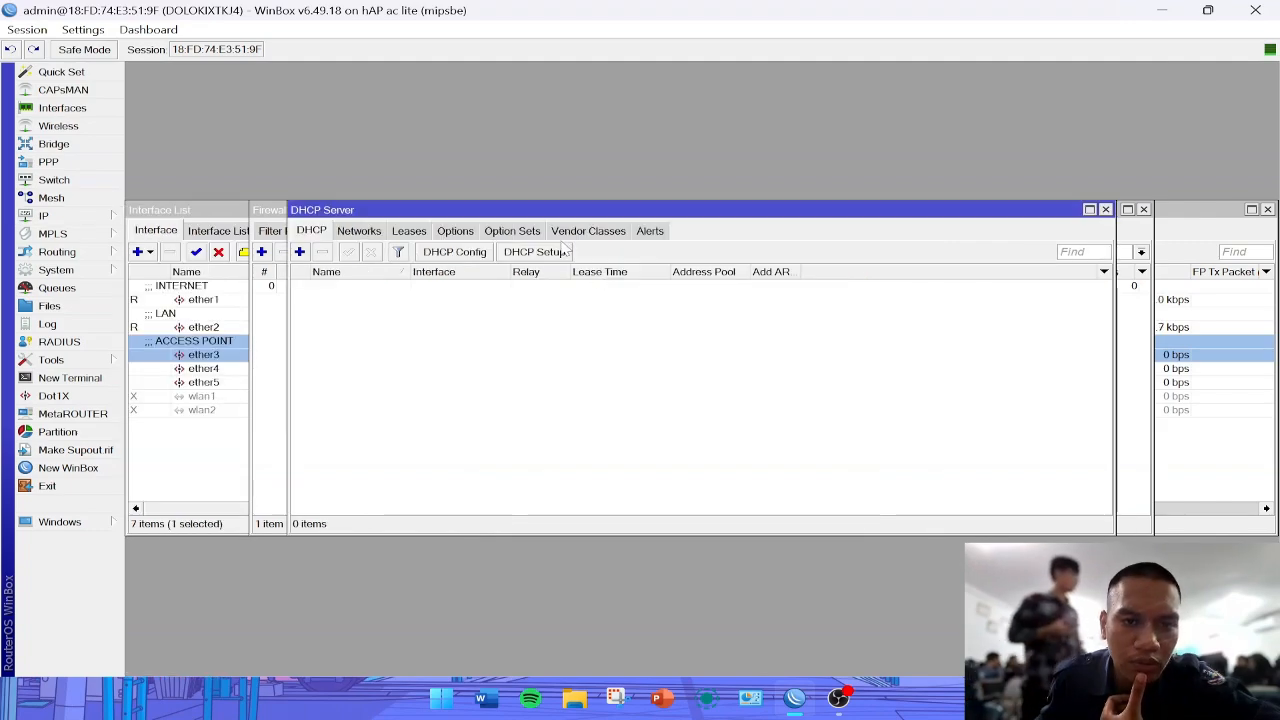
click(535, 252)
click(750, 365)
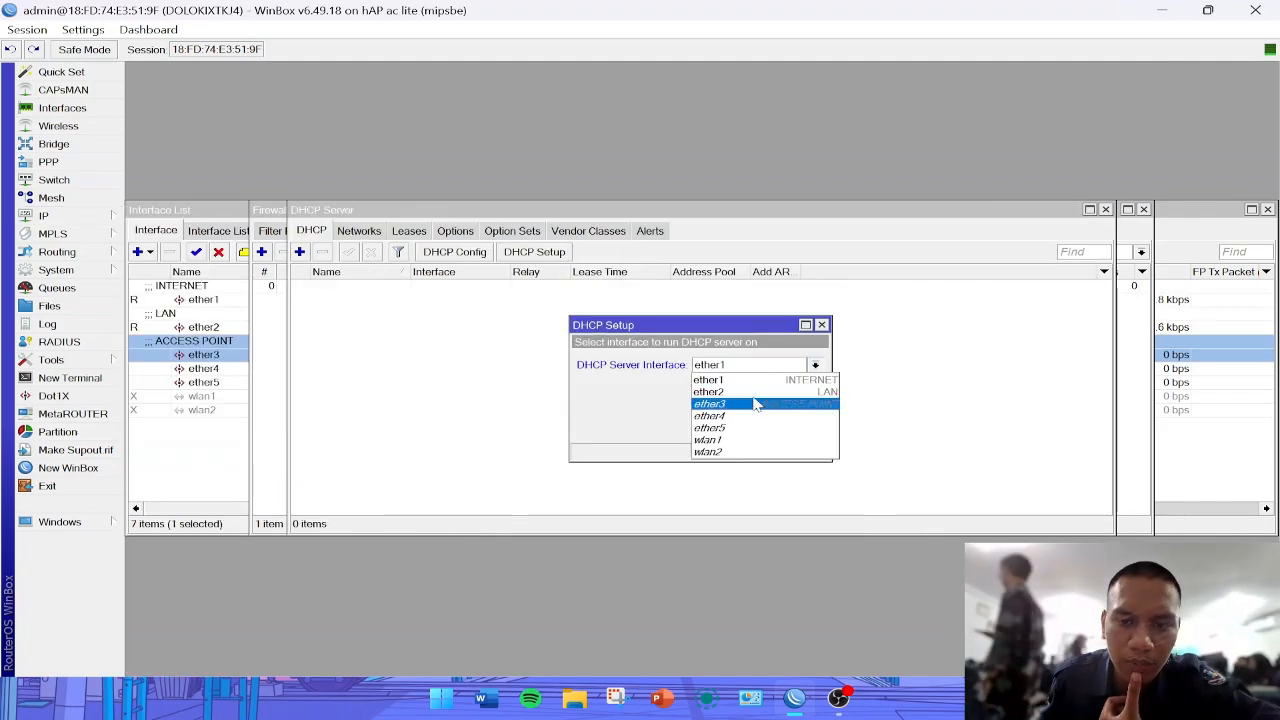
click(757, 403)
click(750, 365)
click(746, 391)
click(757, 438)
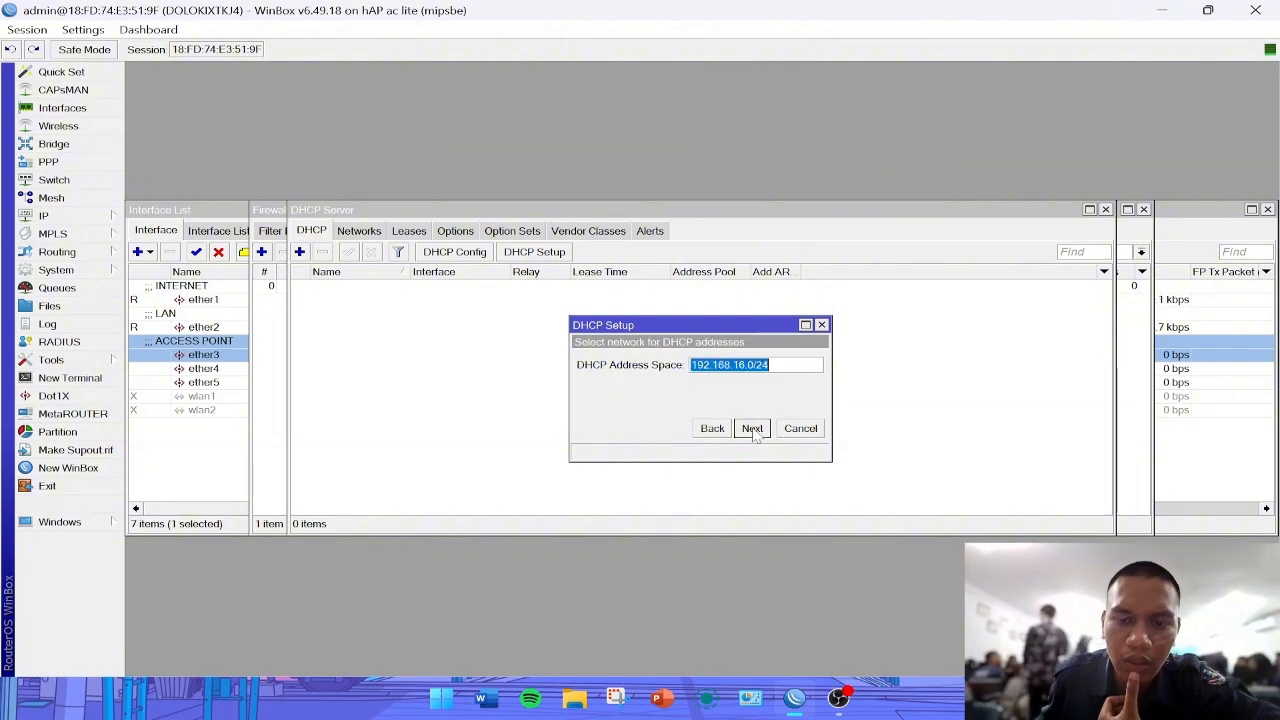
click(757, 438)
click(757, 438)
click(757, 438)
click(757, 438)
click(757, 438)
click(709, 362)
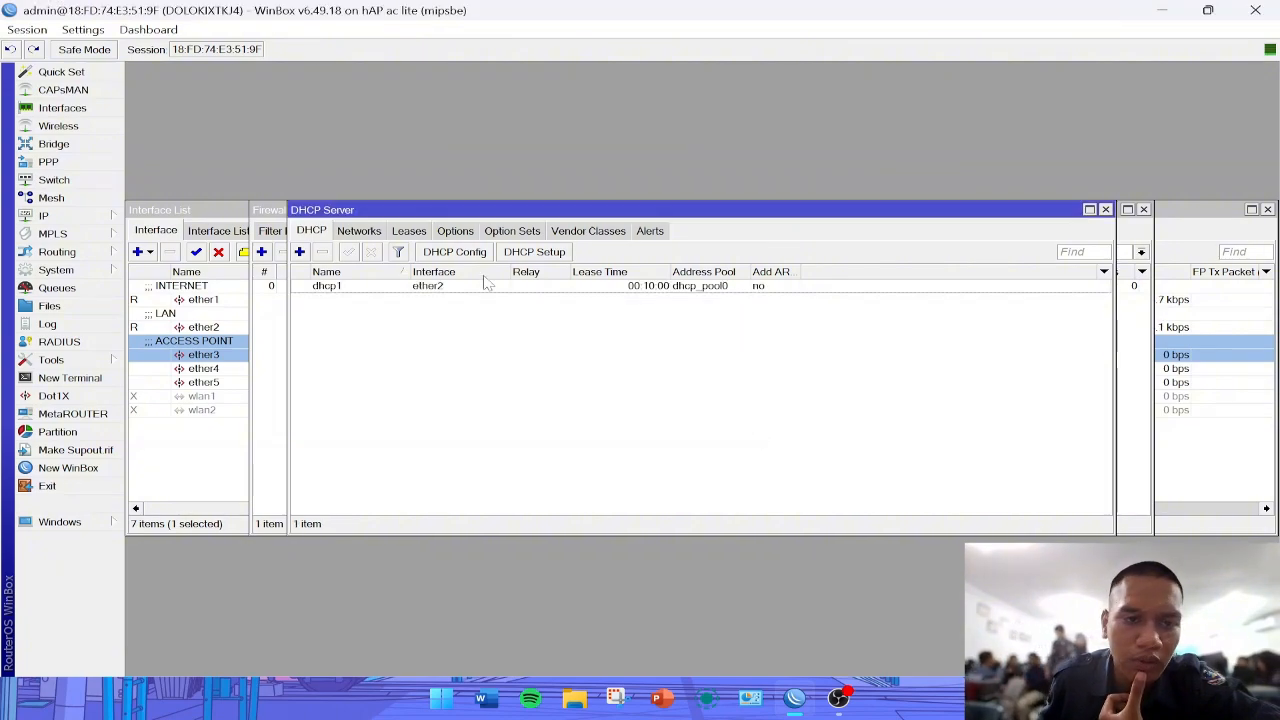
- Run the DHCP server setup on ether3, accepting all the proposed default values
click(535, 252)
click(728, 367)
click(721, 405)
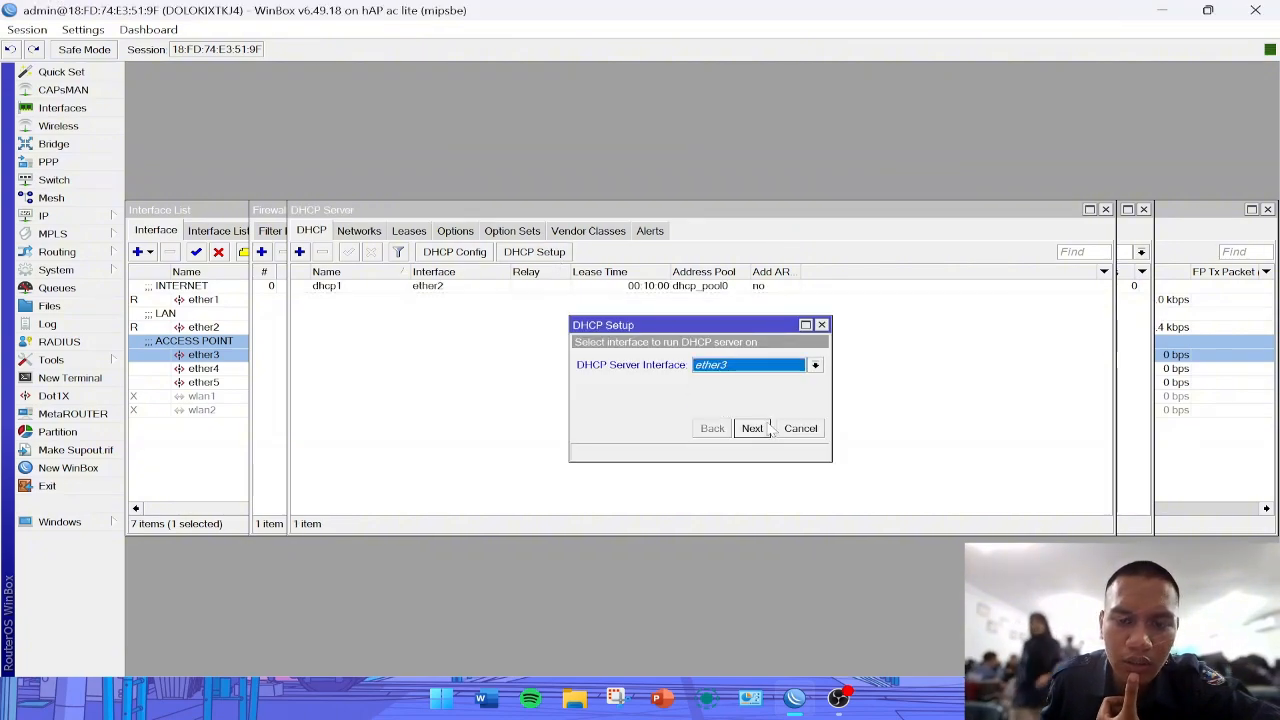
click(753, 429)
click(753, 429)
click(755, 430)
click(755, 430)
click(755, 430)
click(757, 429)
click(712, 365)
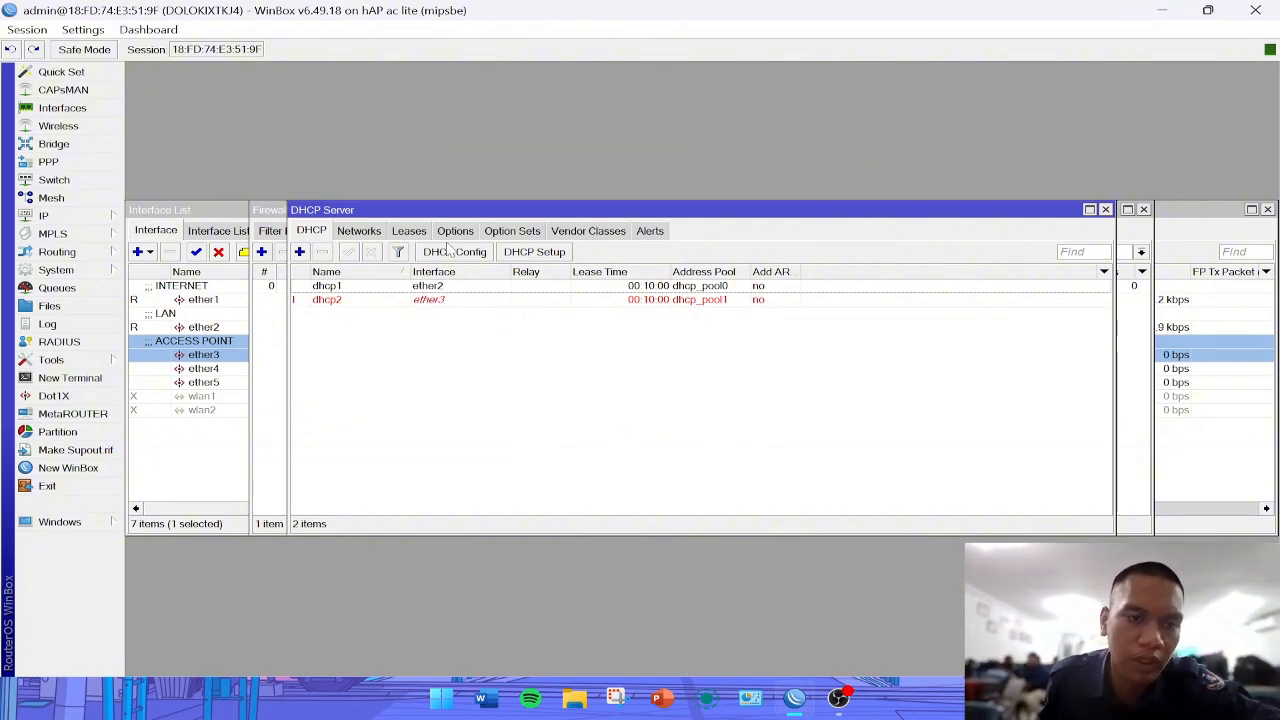
- Run the hotspot setup on ether3 with default addresses, certificate none and SMTP server 0.0.0.0, up to the DNS name
click(102, 221)
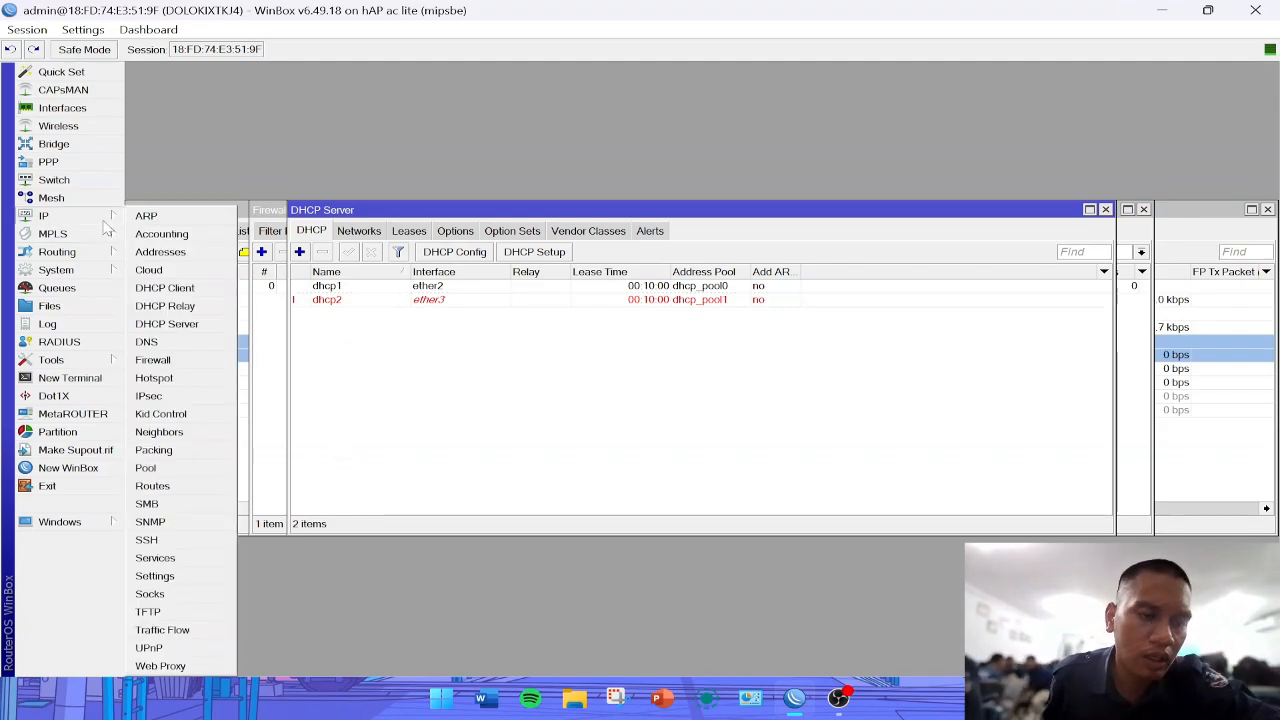
click(195, 383)
click(377, 238)
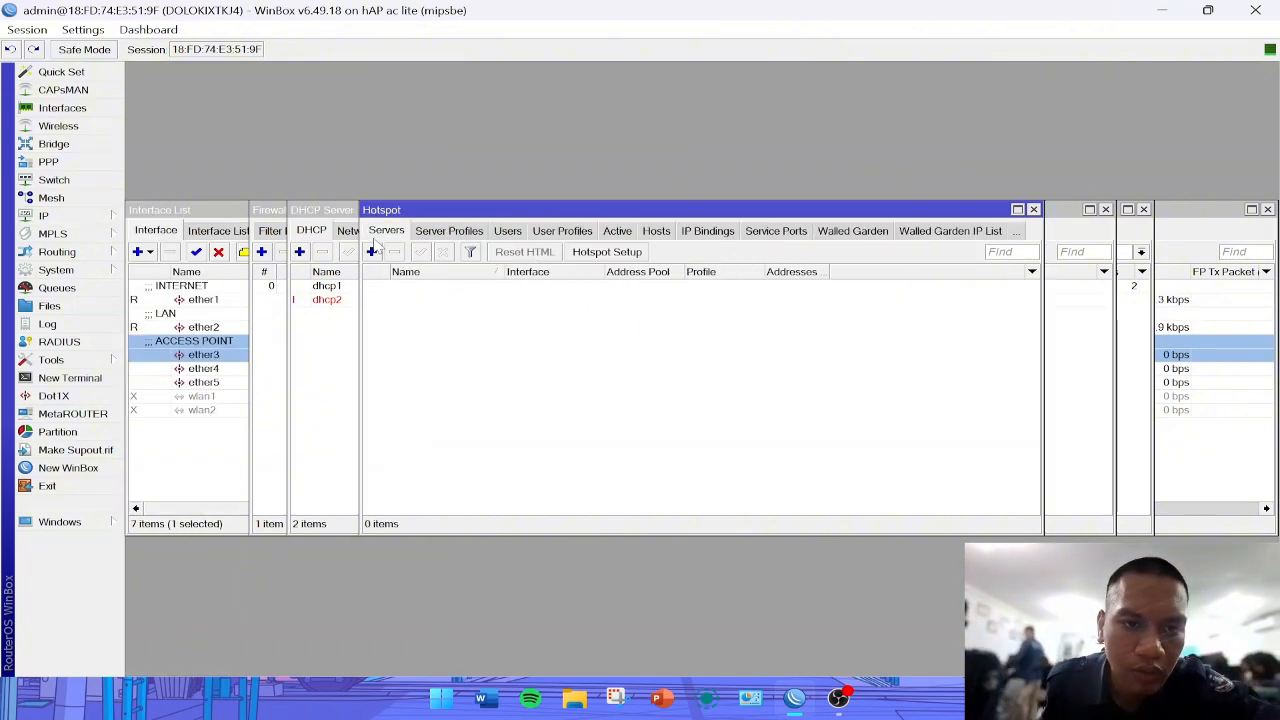
click(603, 253)
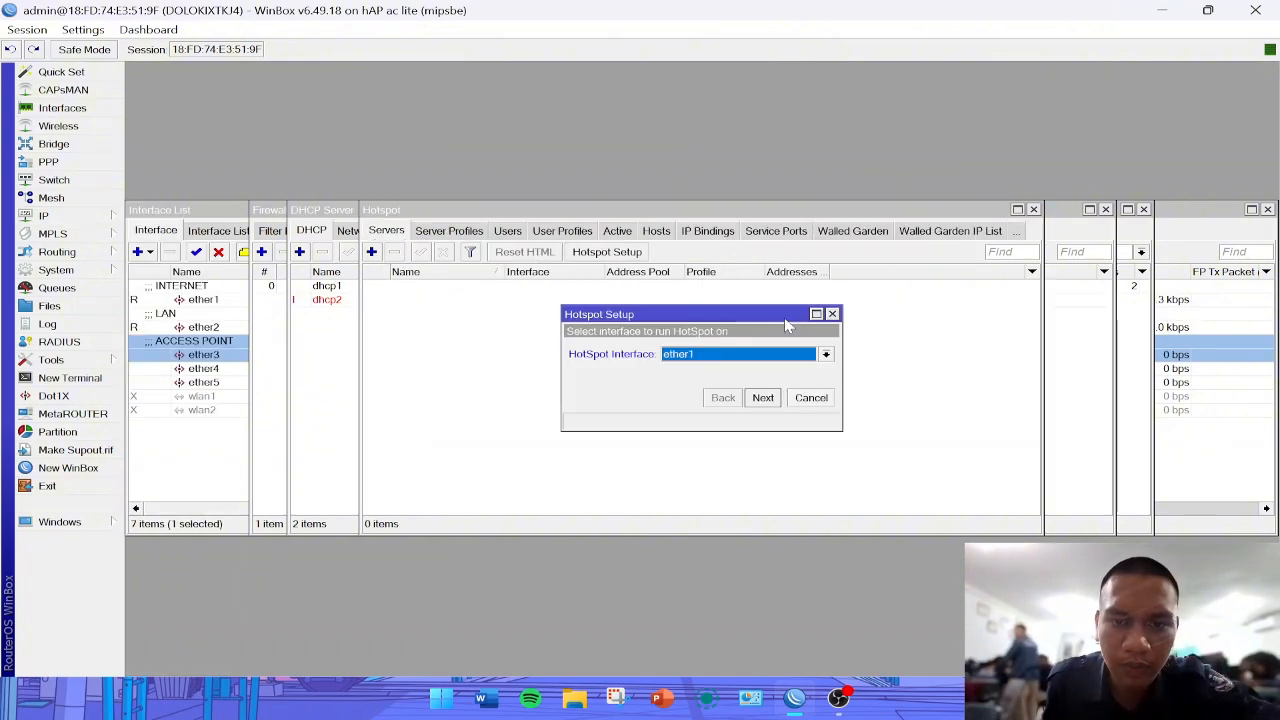
click(738, 356)
click(721, 394)
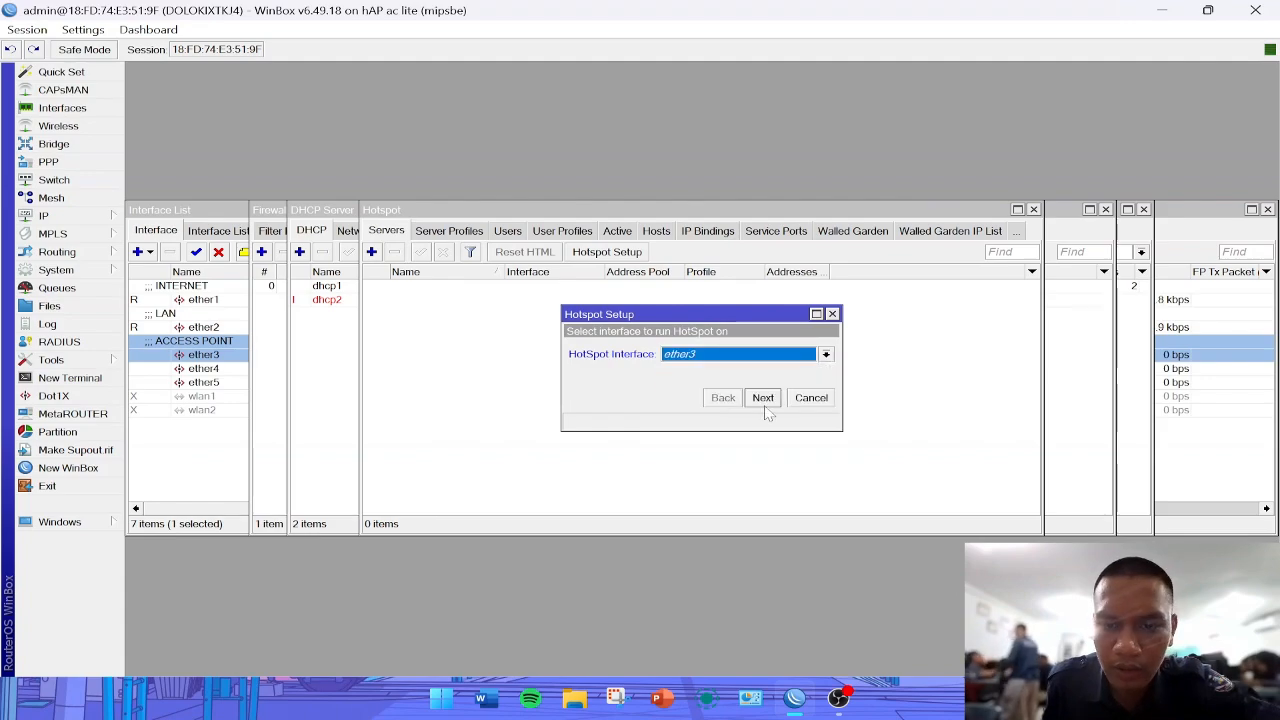
click(763, 398)
click(763, 398)
click(763, 398)
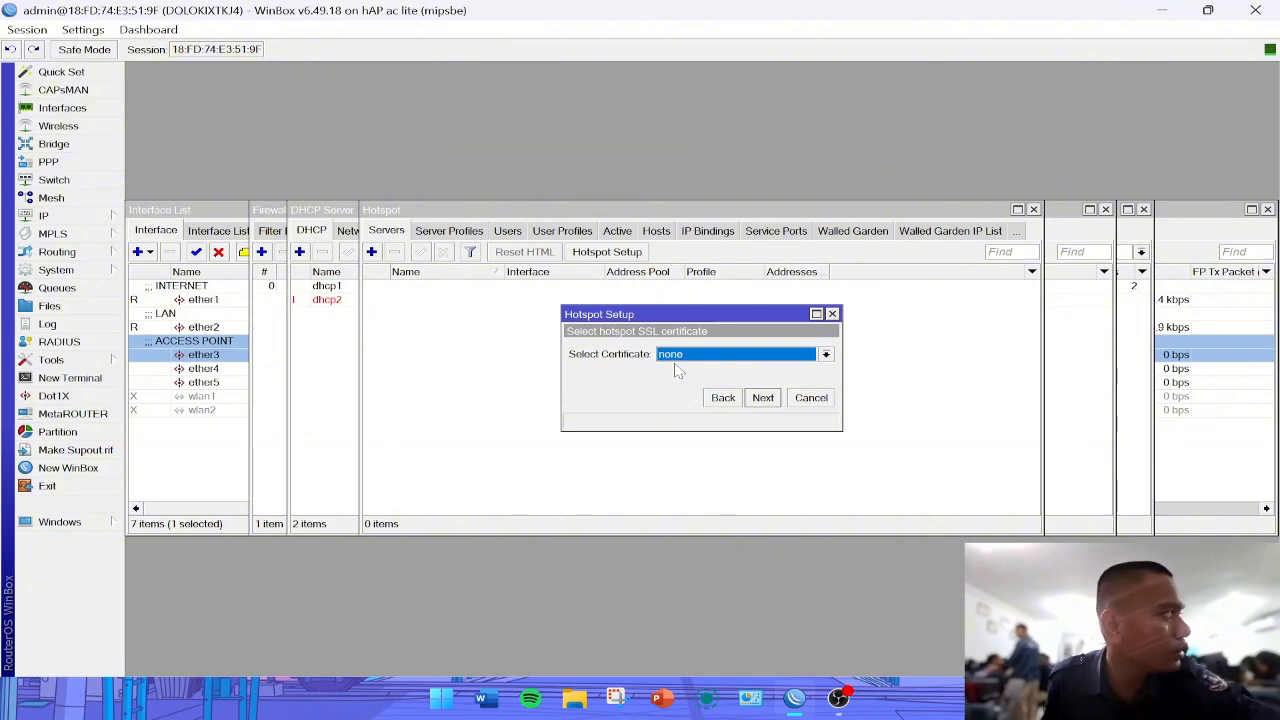
click(762, 398)
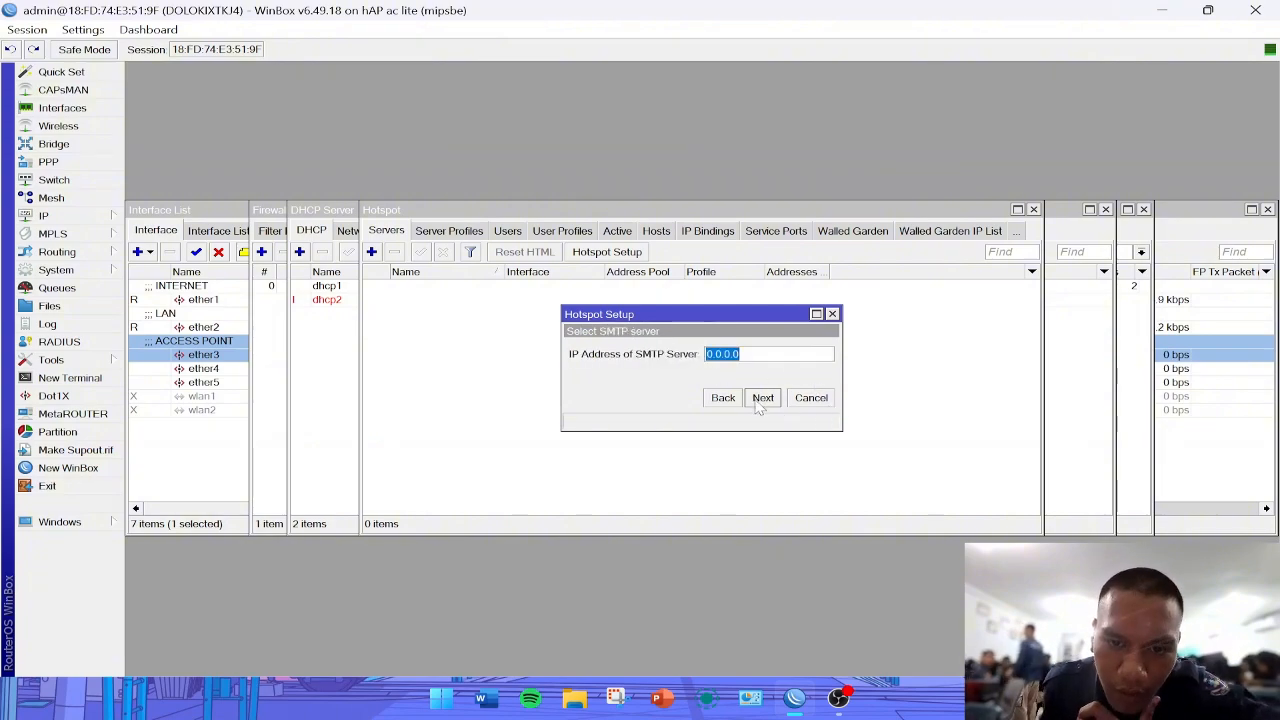
click(762, 398)
click(758, 401)
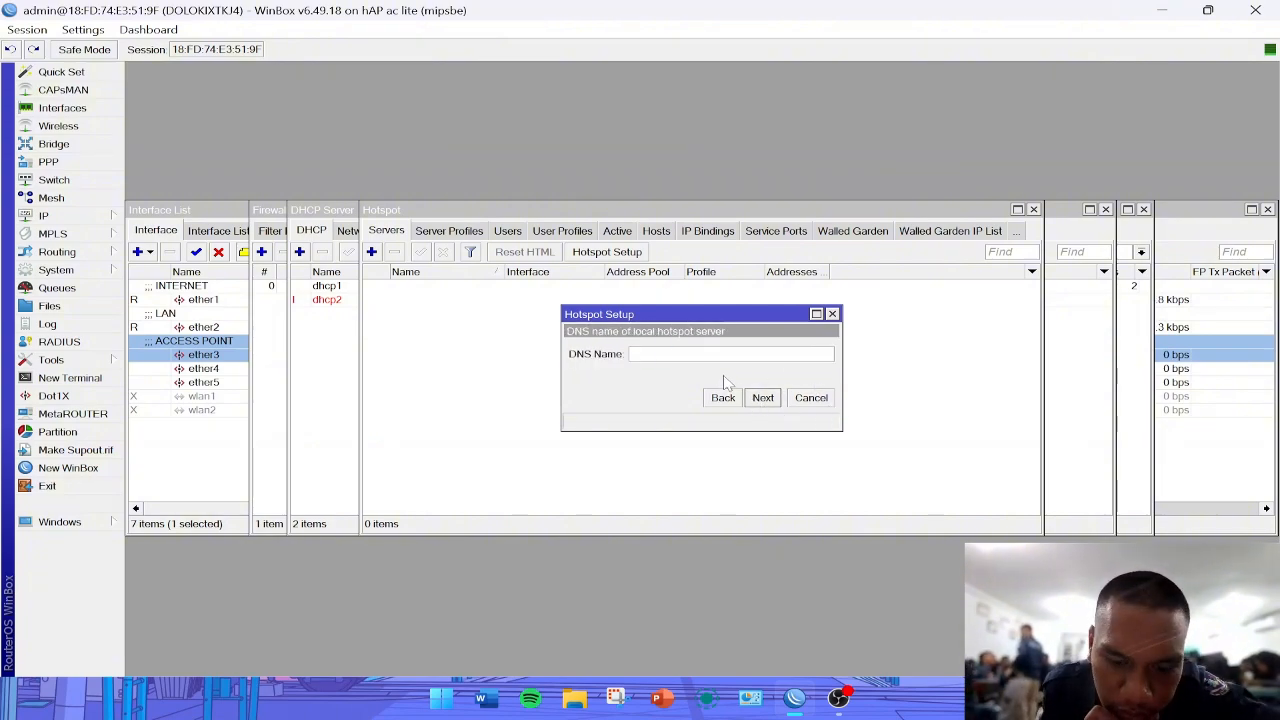
- Set the hotspot's DNS name to d.net and finish the setup with the local user admin and the user's password
key(Caps_Lock)
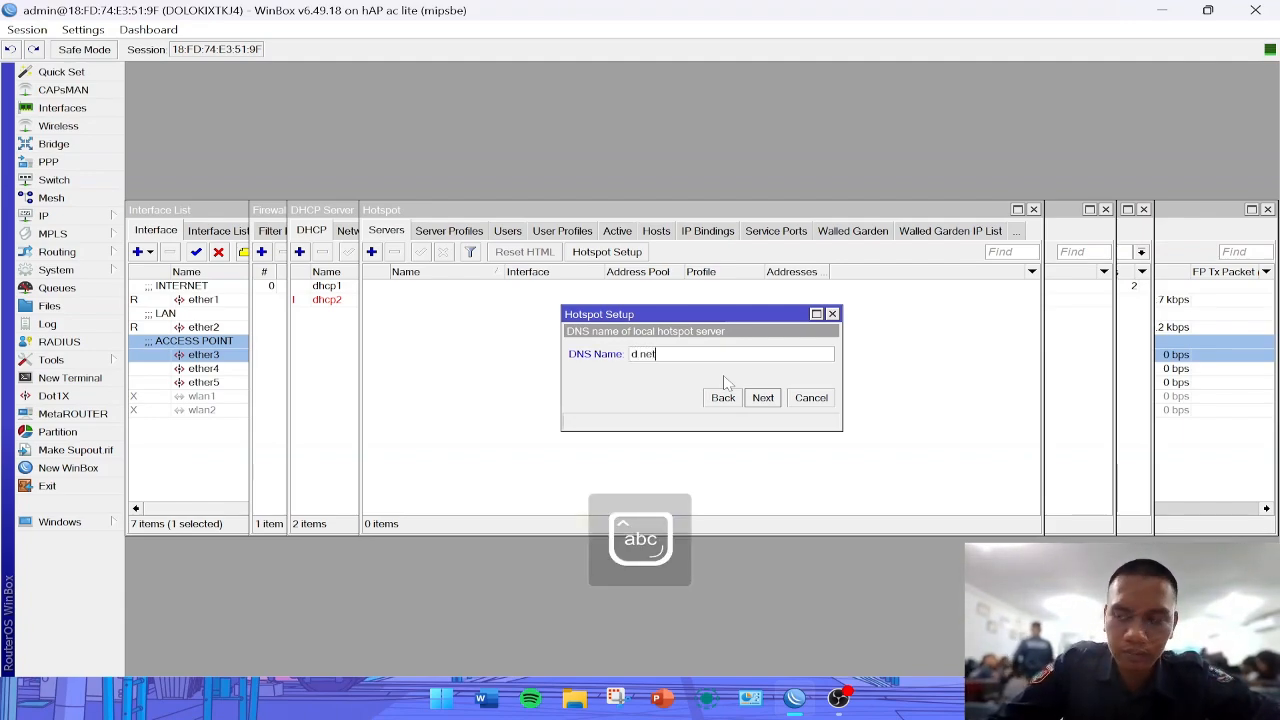
click(762, 397)
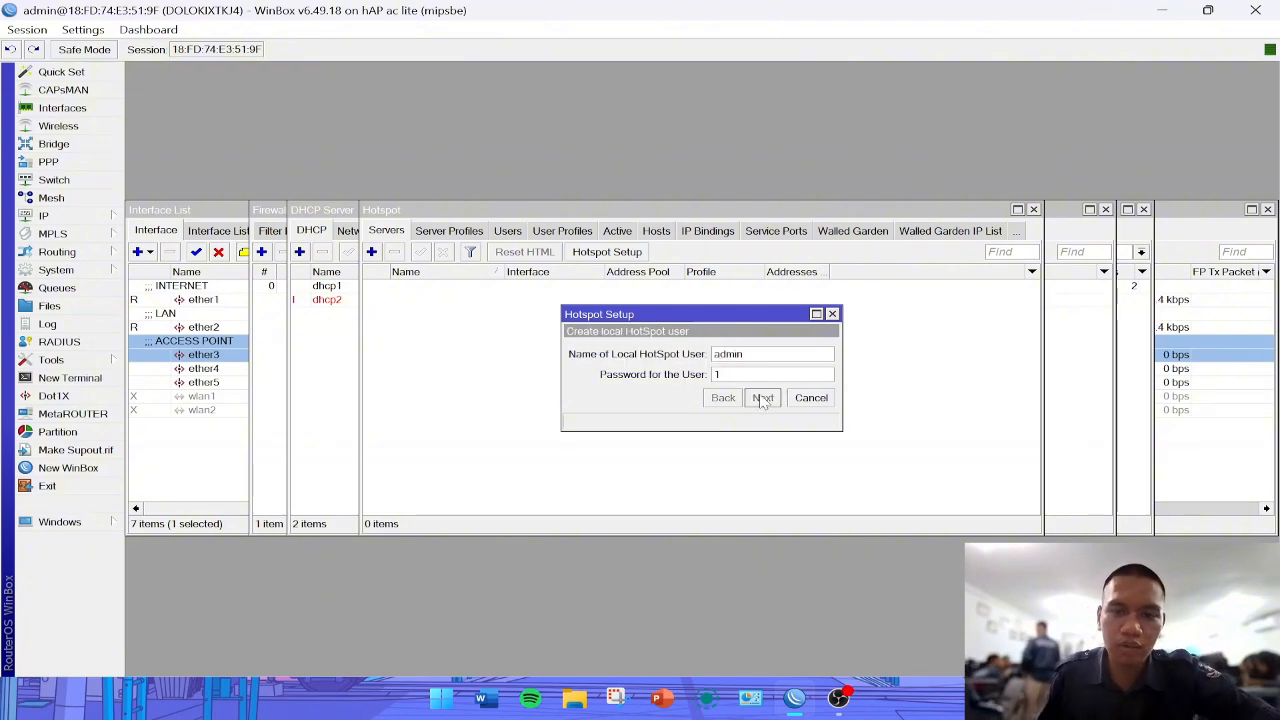
click(762, 397)
click(710, 361)
- Enable Use RADIUS in the hotspot server profile hsprof1 and save the profile
click(449, 231)
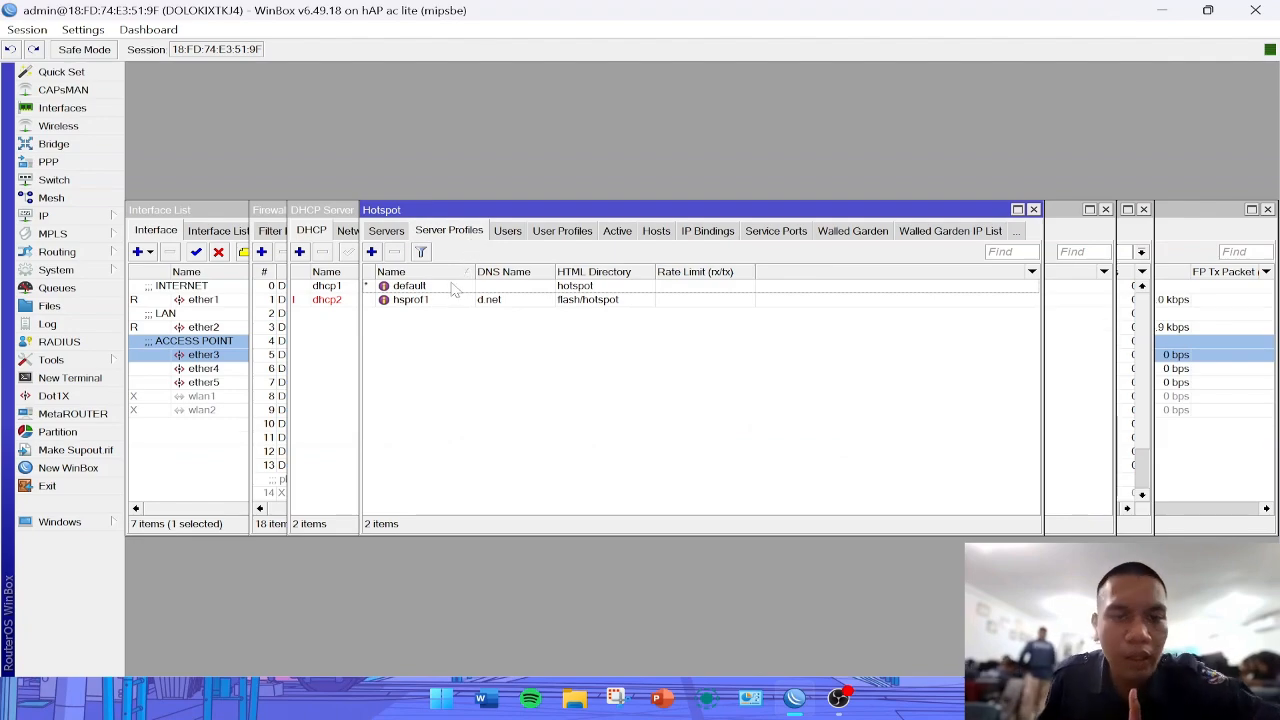
click(452, 303)
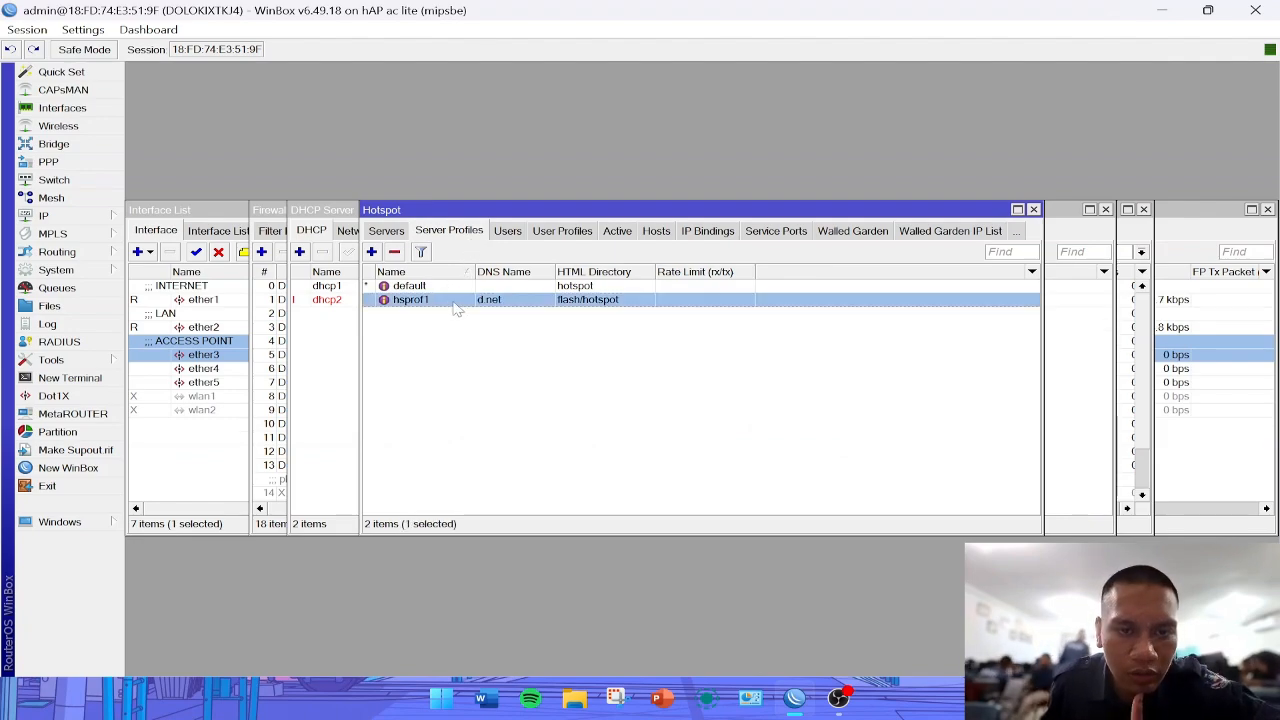
double_click(454, 303)
click(594, 249)
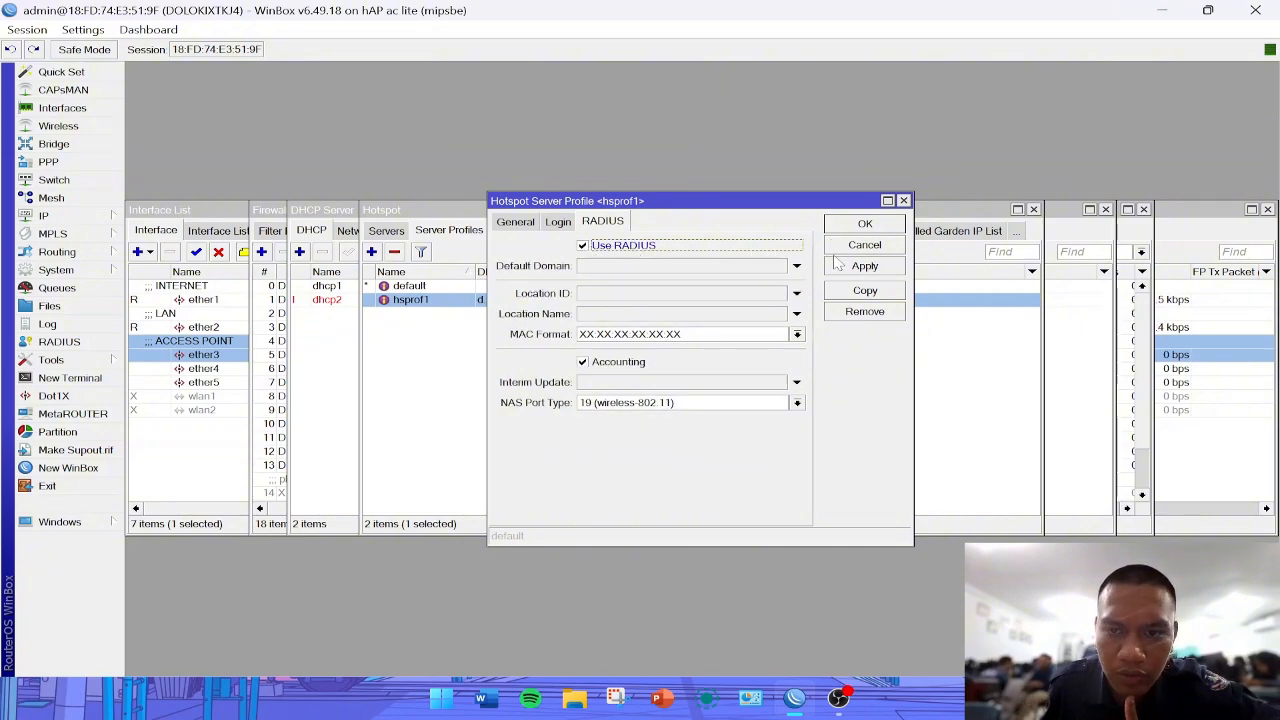
click(864, 268)
click(873, 229)
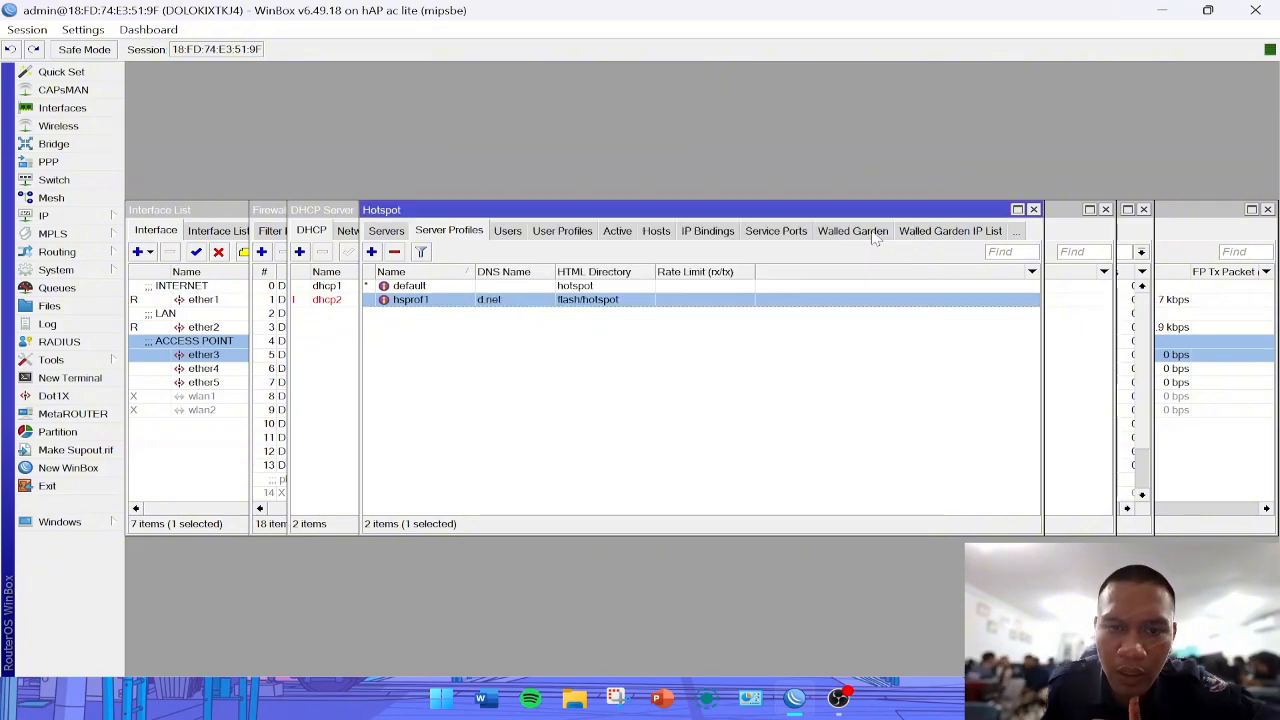
- Enable accepting incoming RADIUS requests on port 3799 and save the setting
click(508, 231)
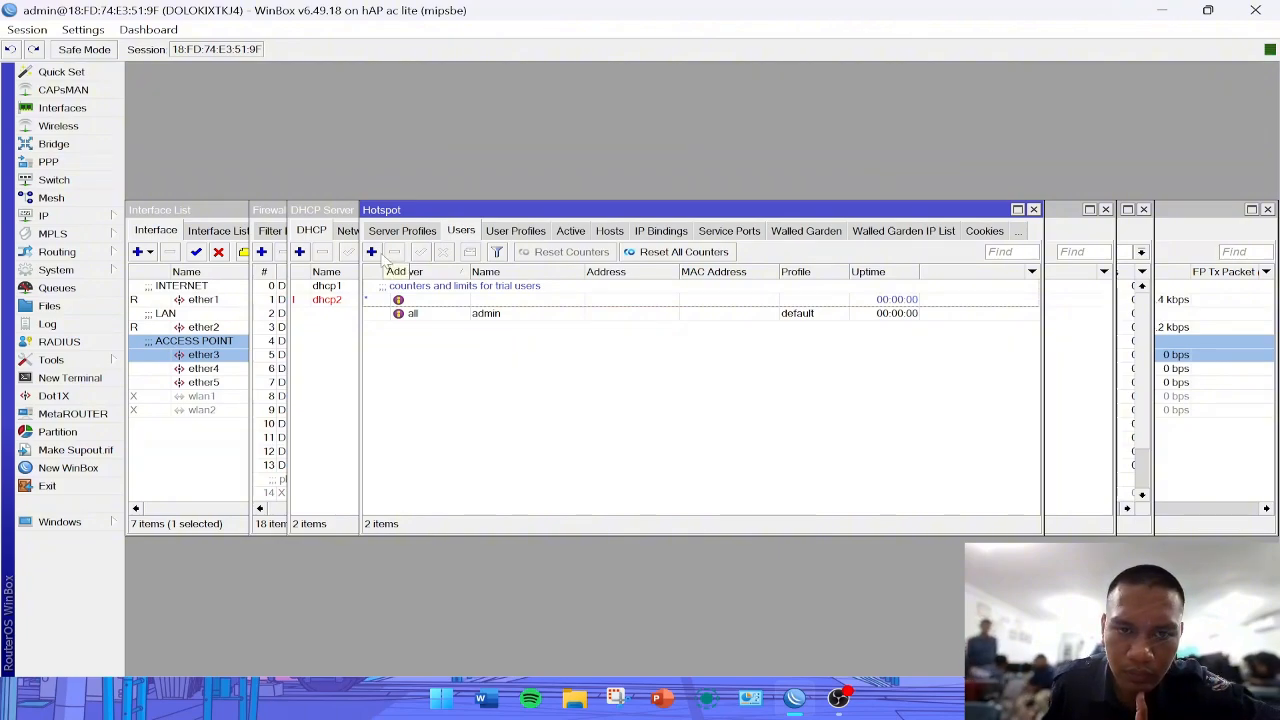
click(89, 346)
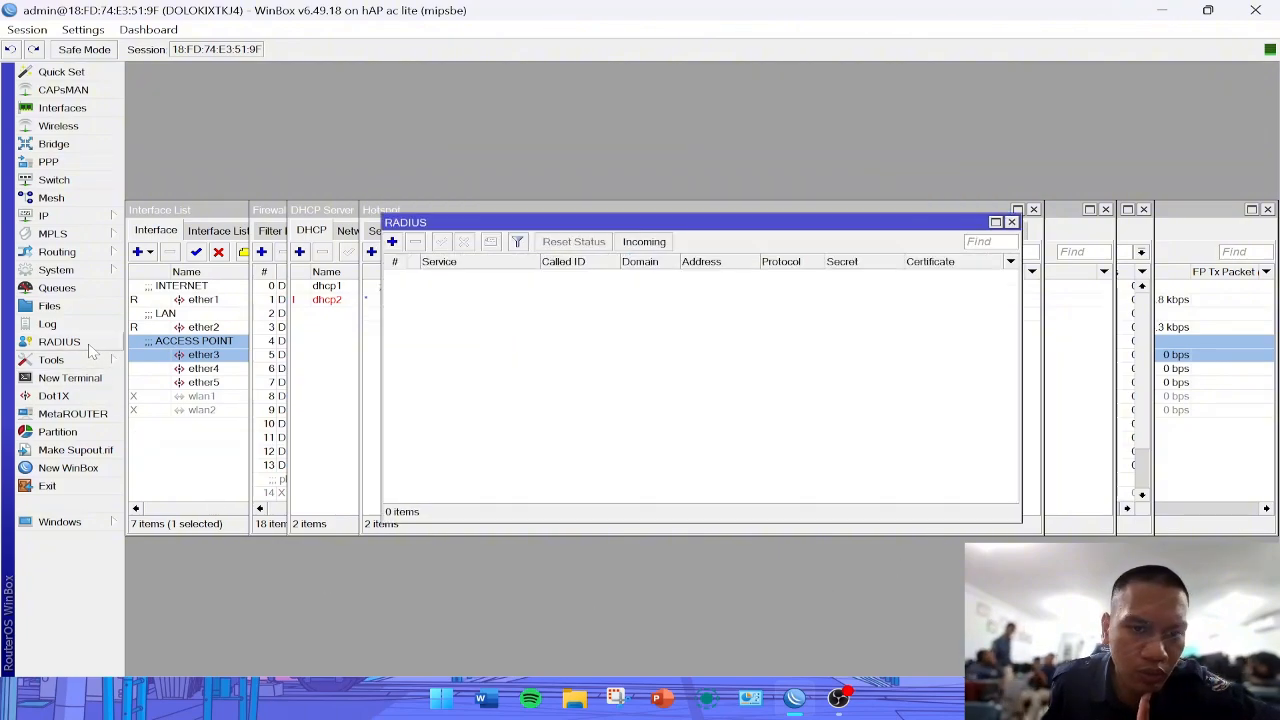
click(637, 244)
click(657, 322)
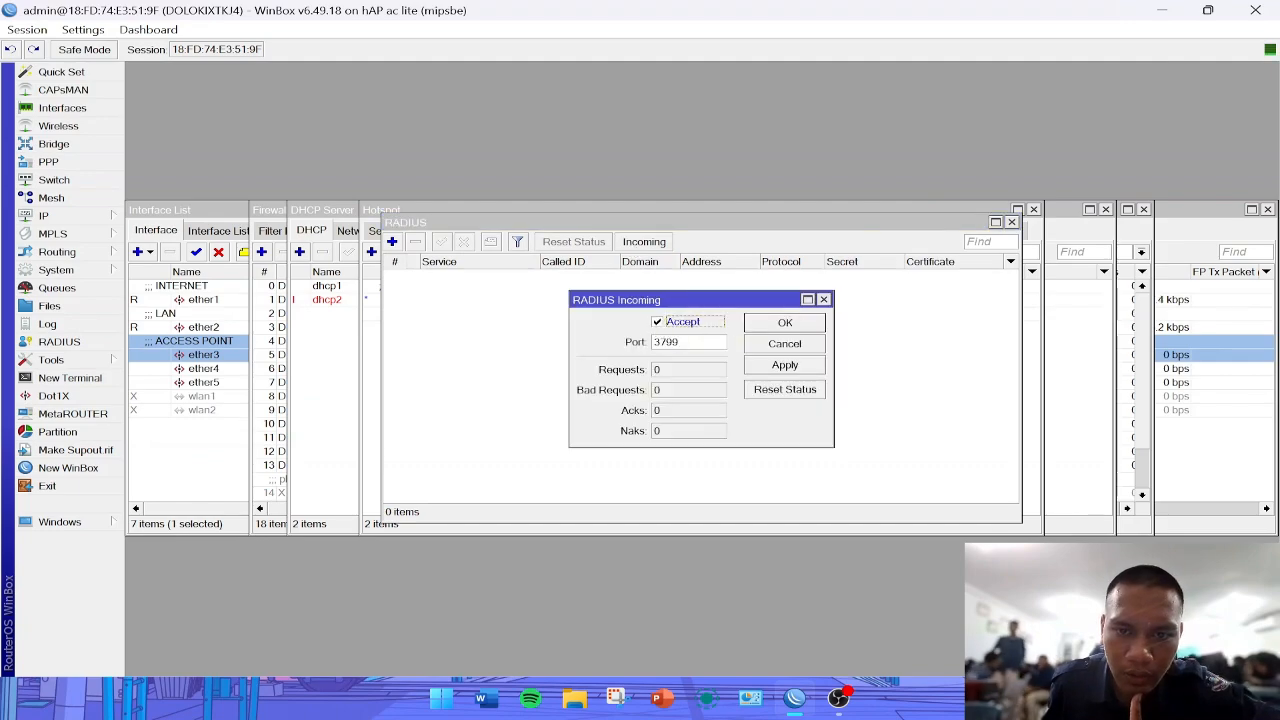
click(795, 371)
click(787, 323)
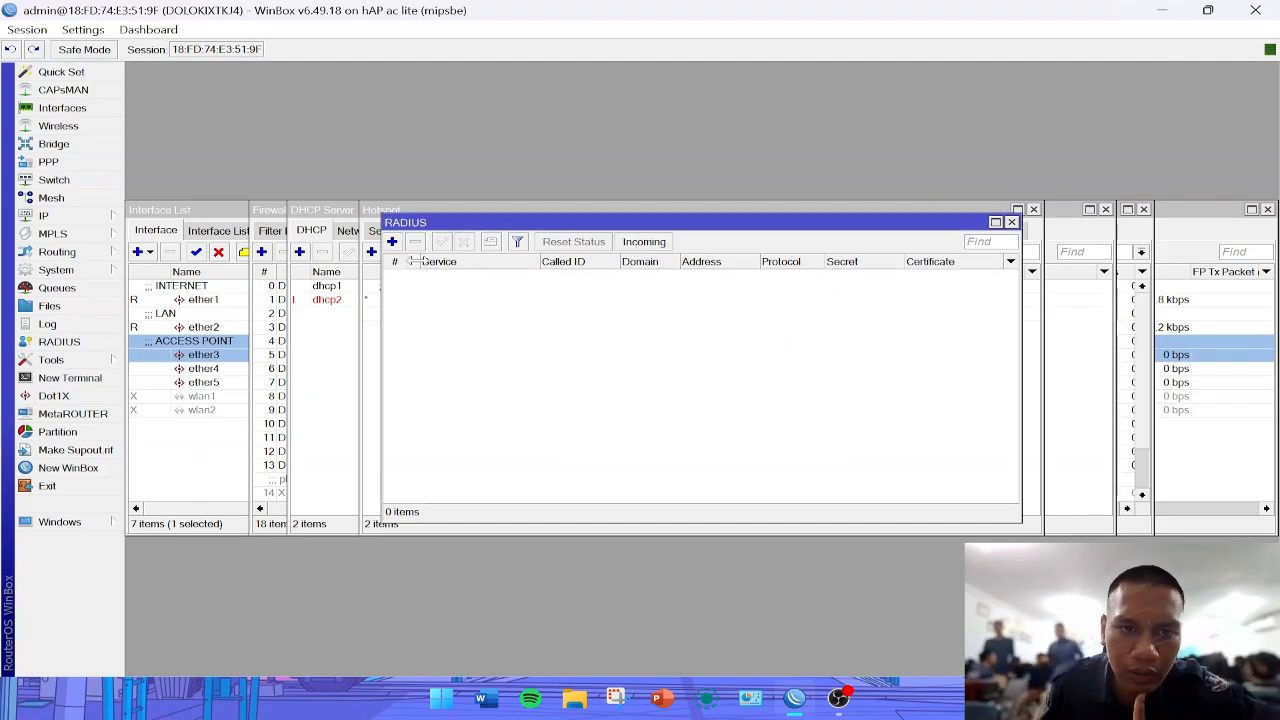
- Start a new RADIUS server entry with the hotspot and login services enabled
click(392, 241)
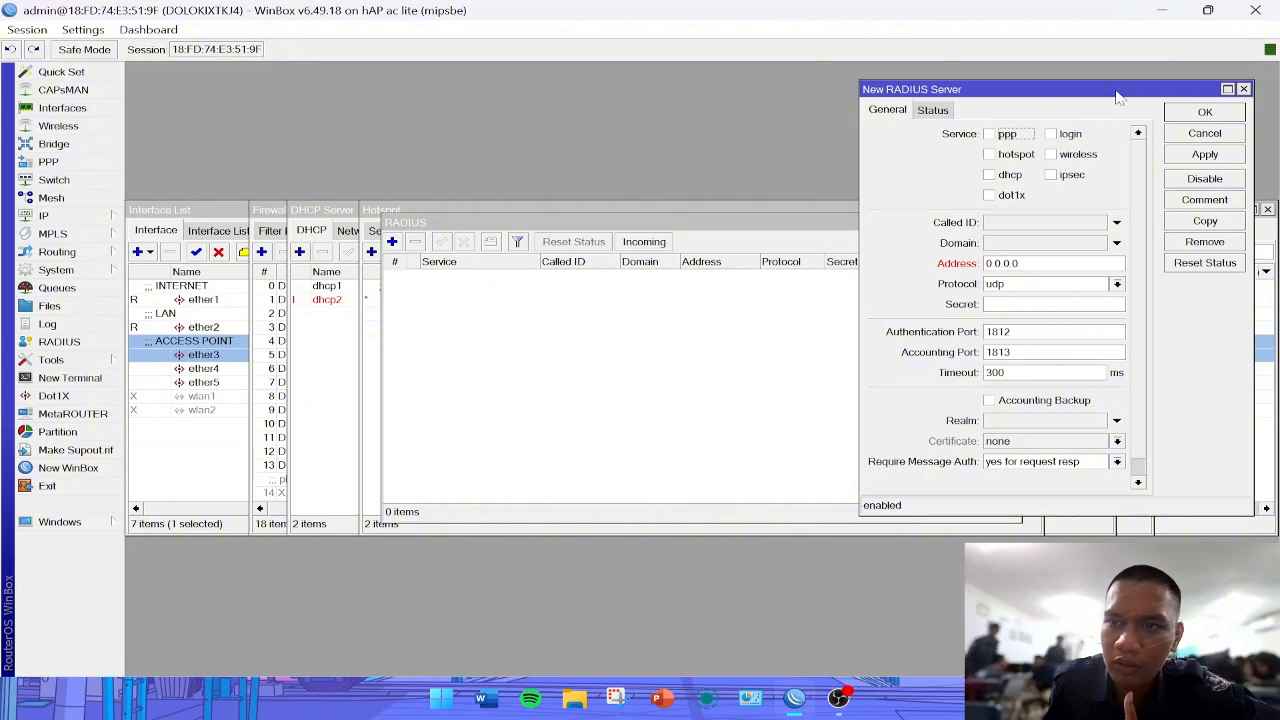
drag(1118, 96, 1139, 79)
click(1011, 137)
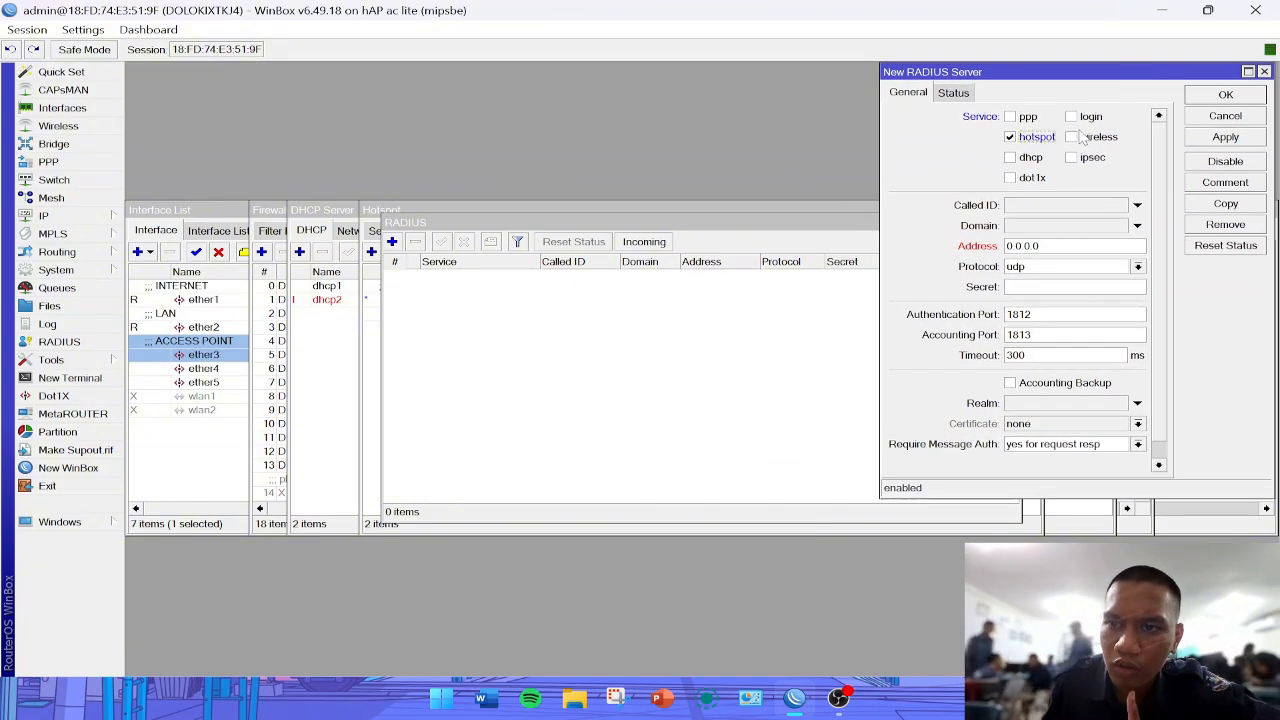
click(1071, 116)
double_click(1022, 245)
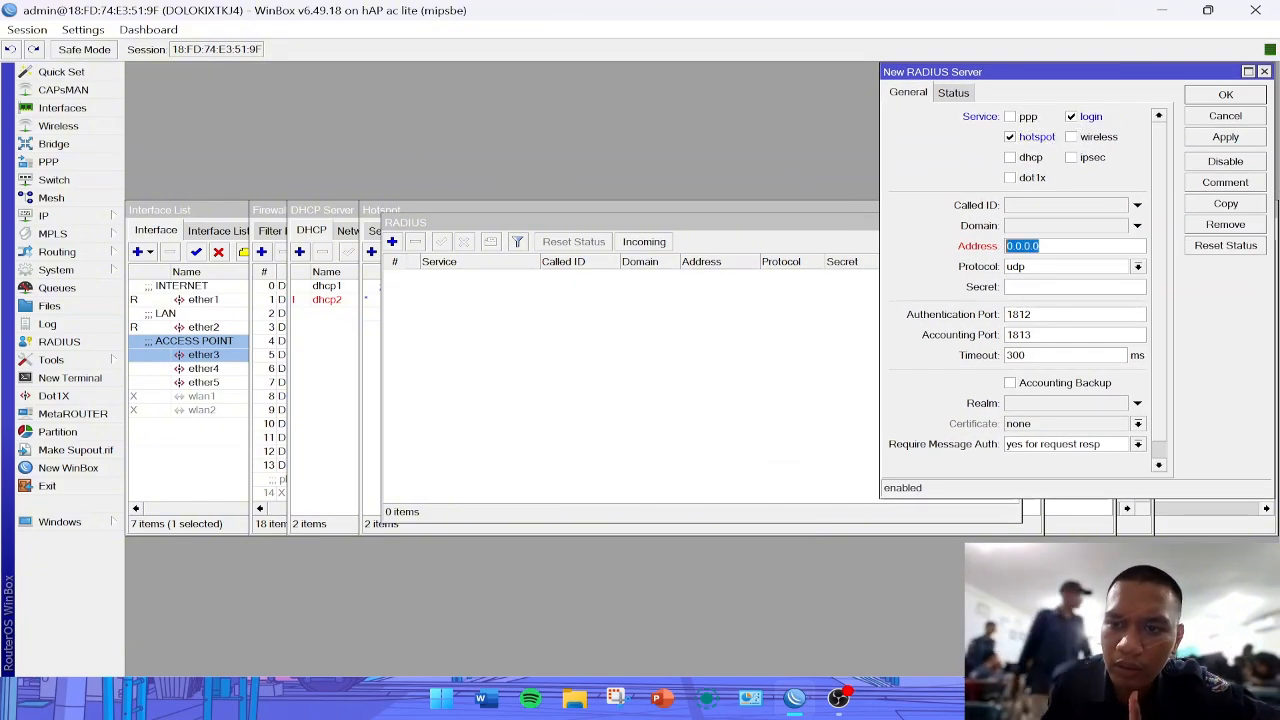
- Copy the IP address that the DHCP client on ether1 obtained from its status details
click(45, 215)
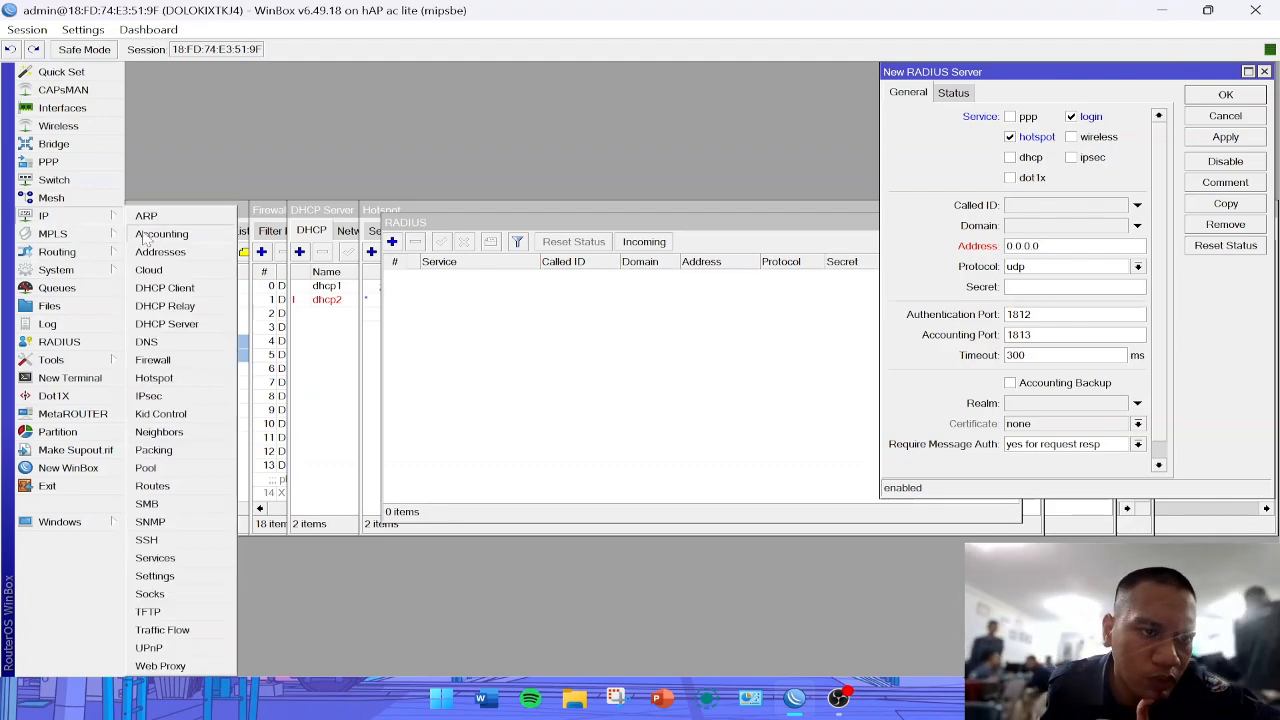
click(165, 287)
click(558, 288)
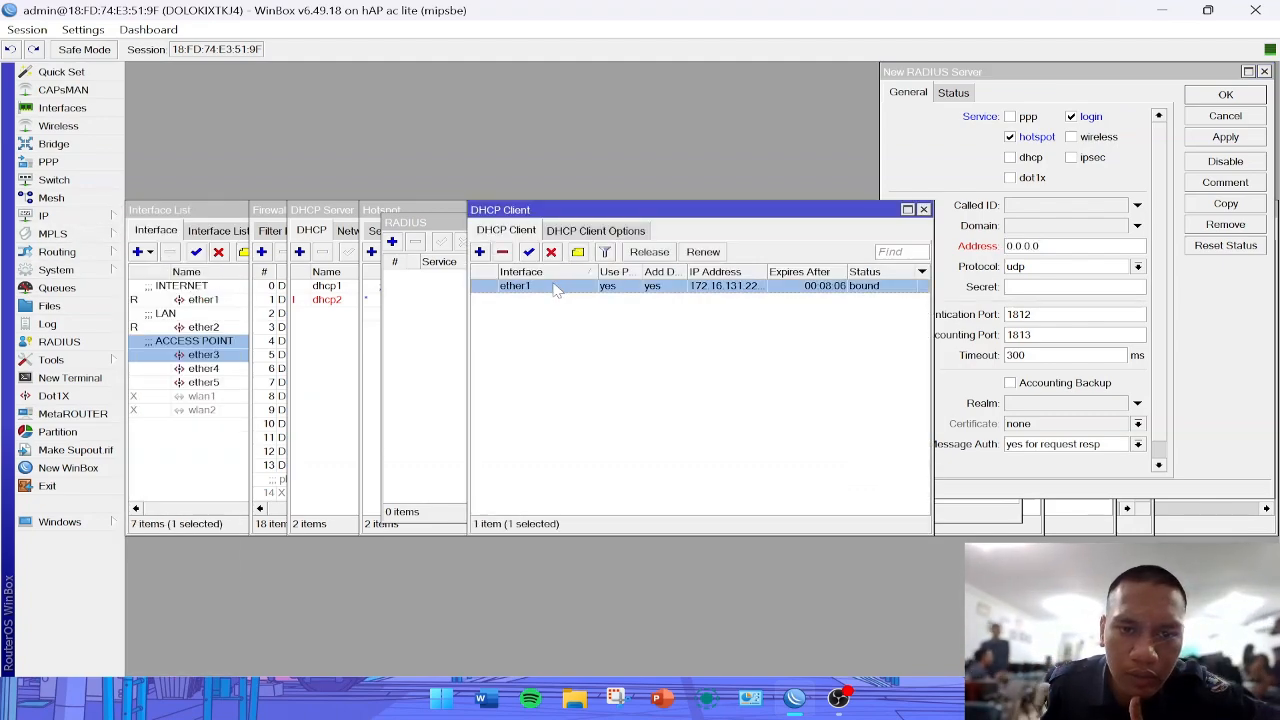
double_click(704, 290)
click(645, 259)
double_click(660, 284)
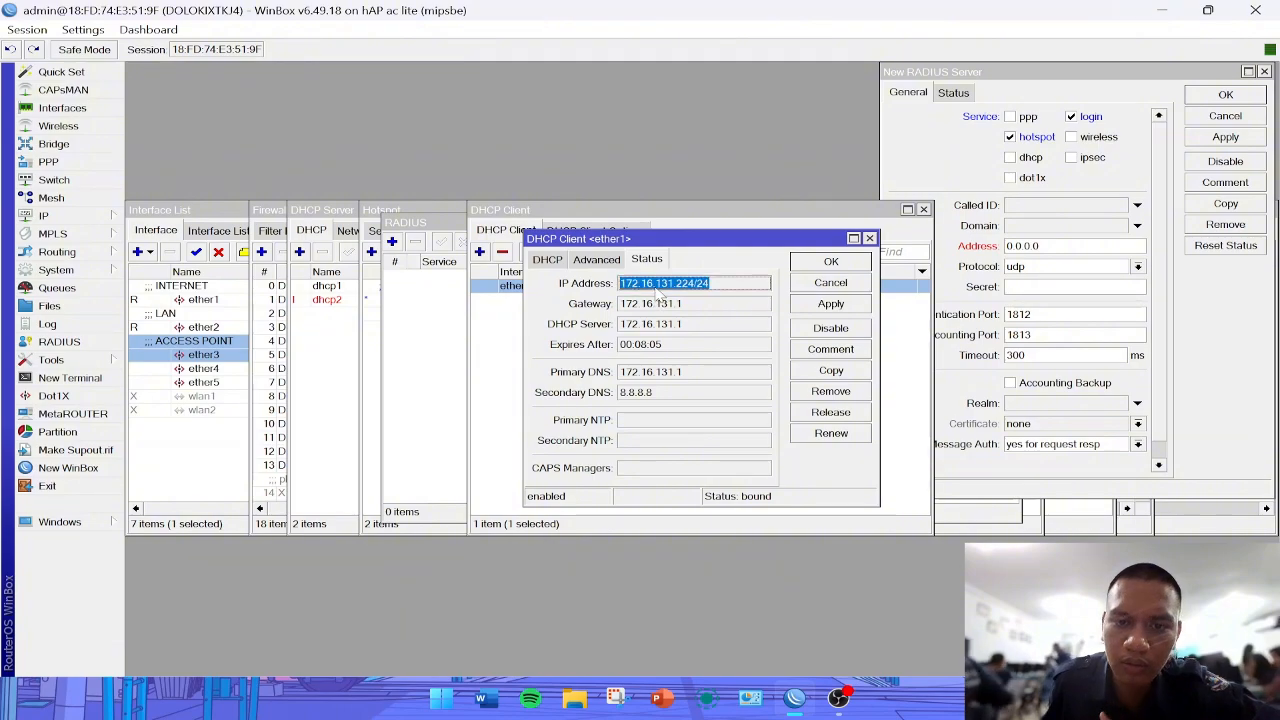
key(ctrl+c)
- Set the RADIUS server address to 172.16.131.224 without the prefix length, enter the shared secret and save the entry
double_click(1022, 245)
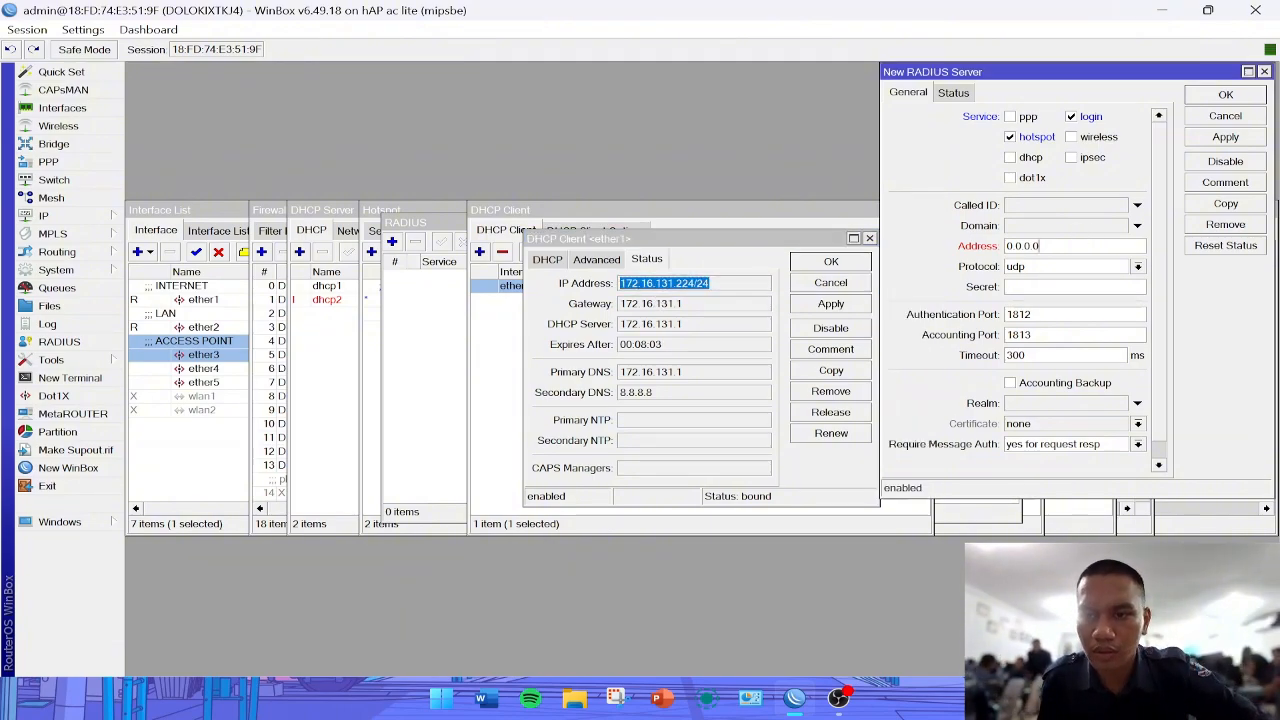
key(ctrl+v)
key(BackSpace)
key(BackSpace)
key(BackSpace)
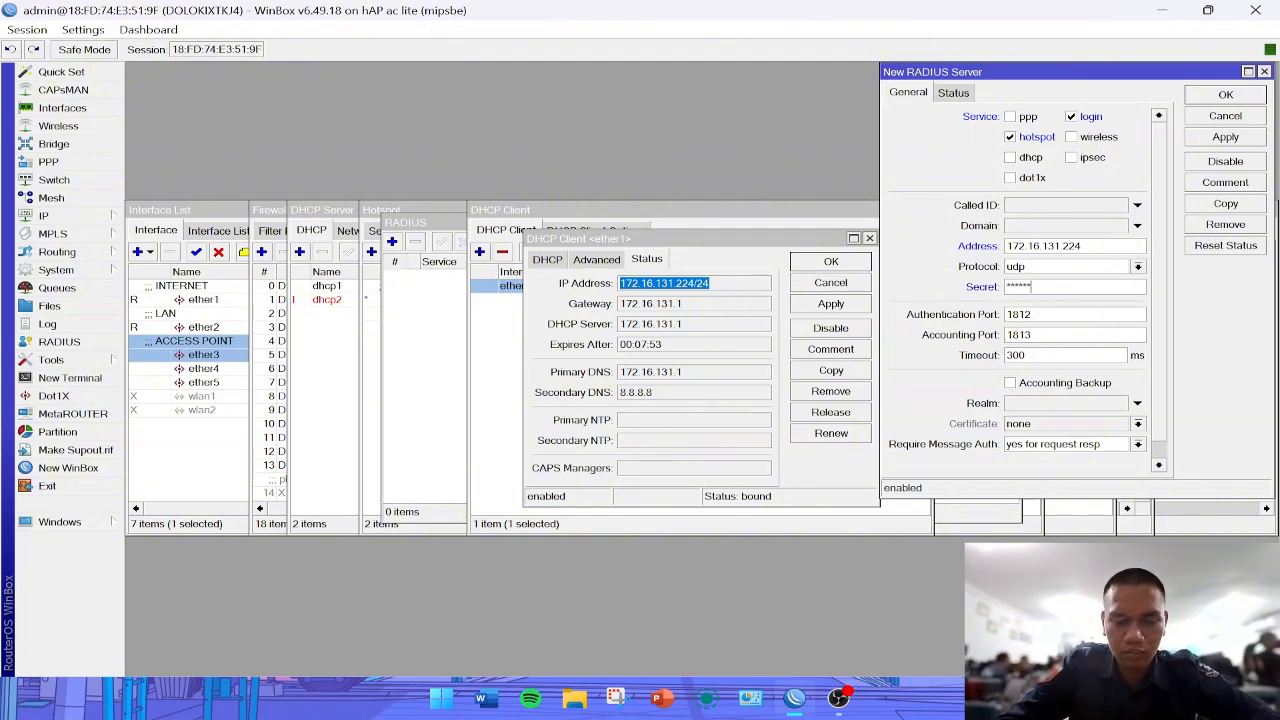
click(1226, 137)
click(1226, 95)
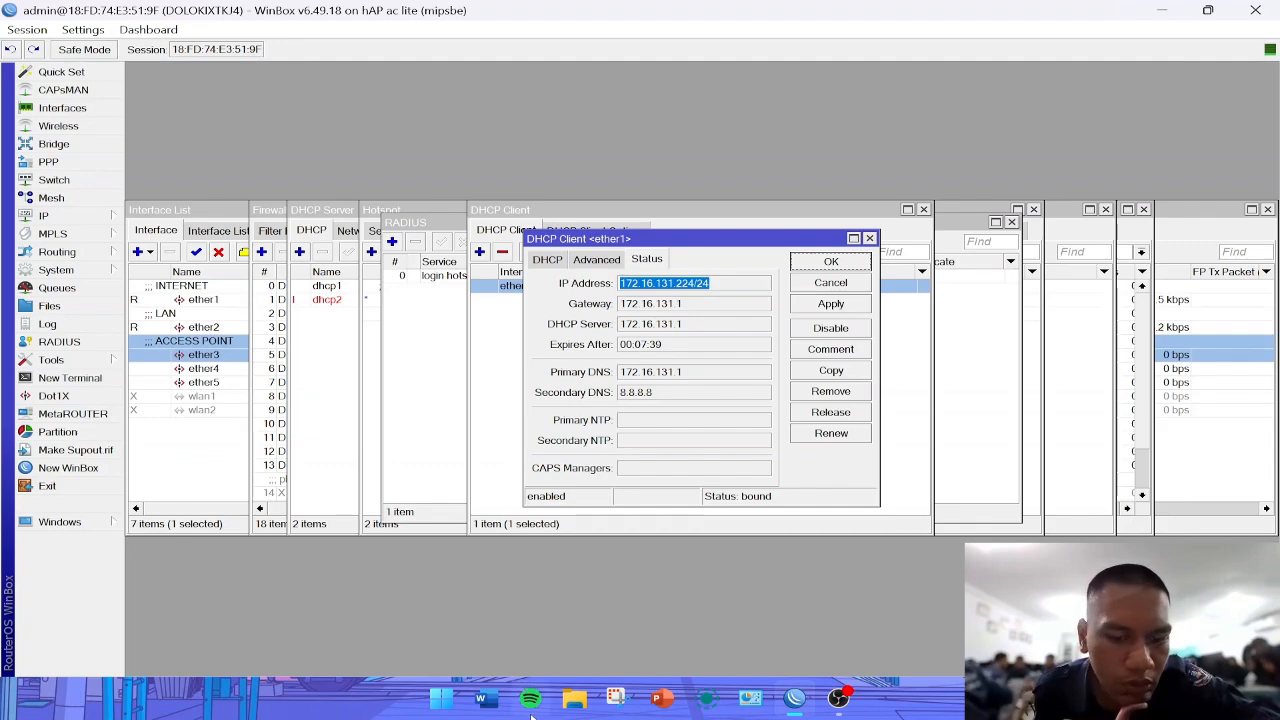
- Switch to Microsoft Edge and search the web for "mikhmon v3"
click(443, 700)
click(400, 166)
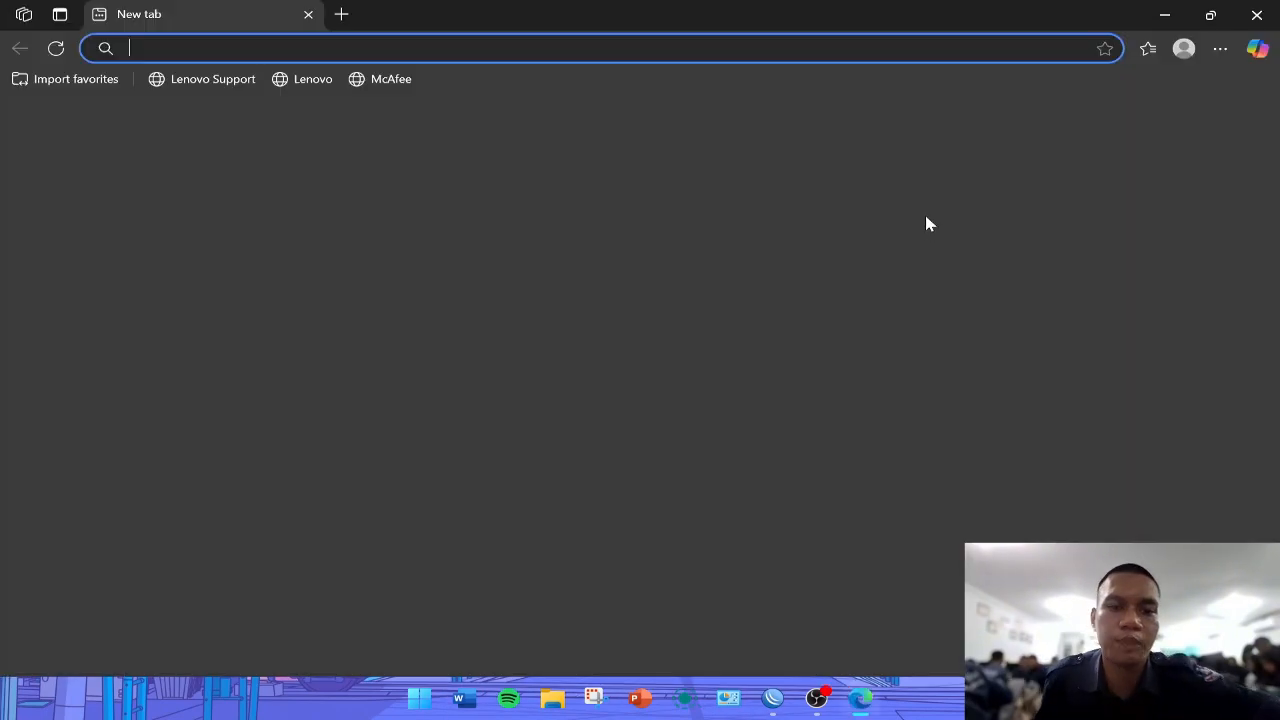
text(mik)
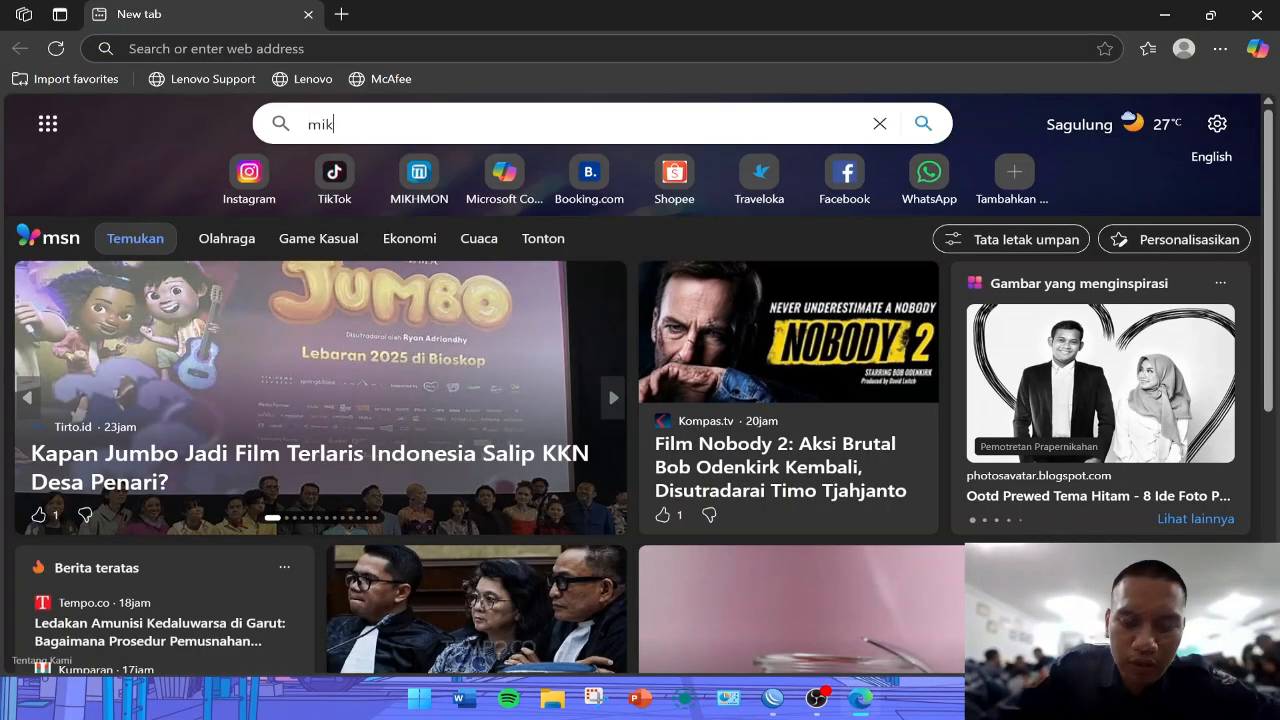
text(hmon v3)
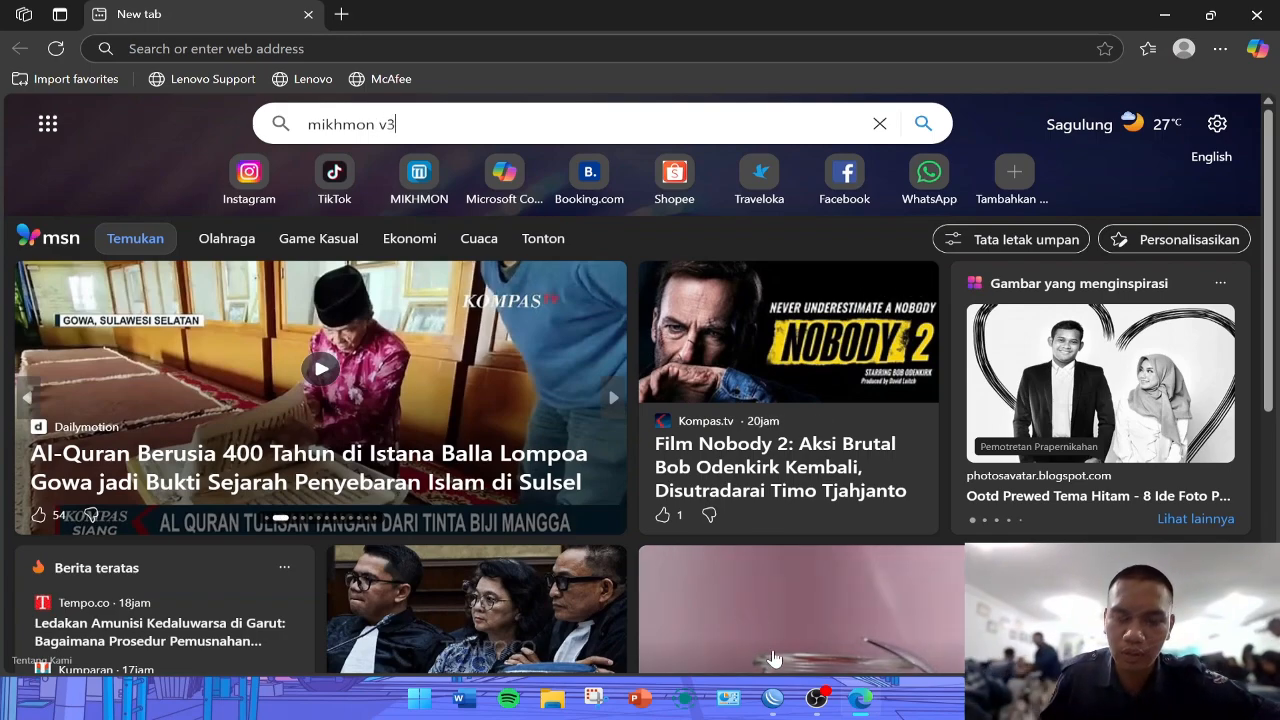
click(818, 700)
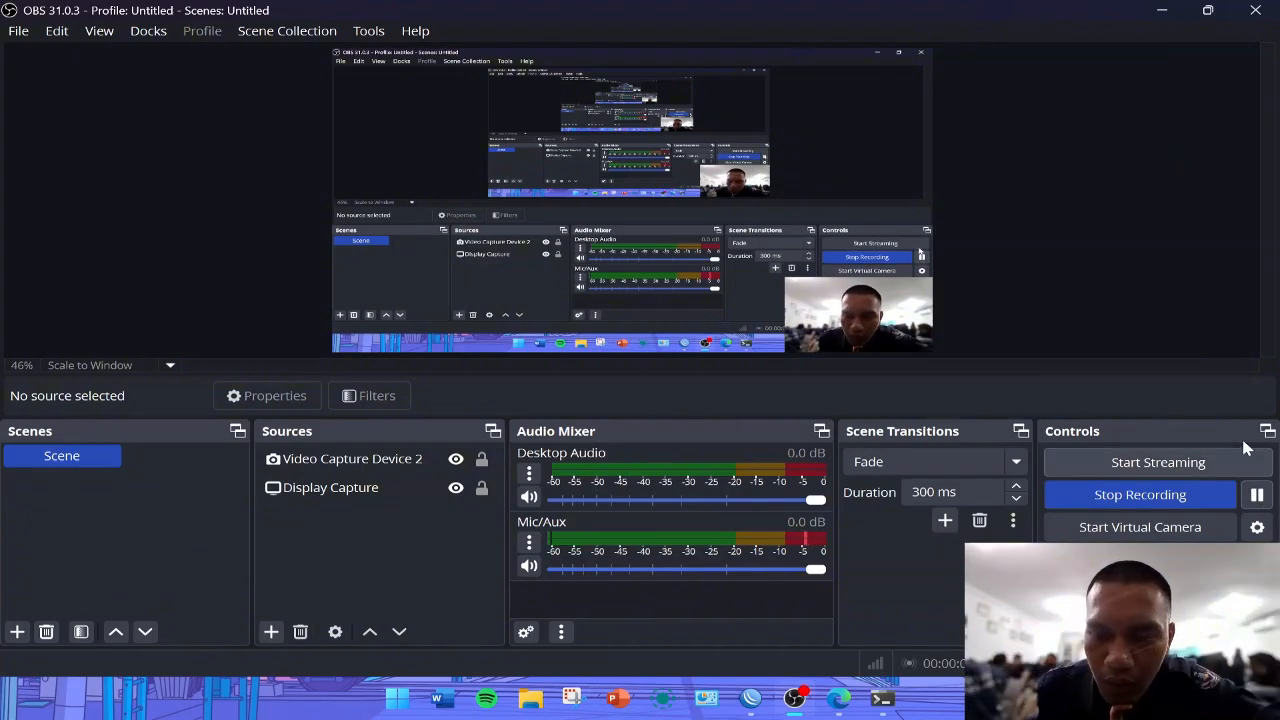
click(1162, 10)
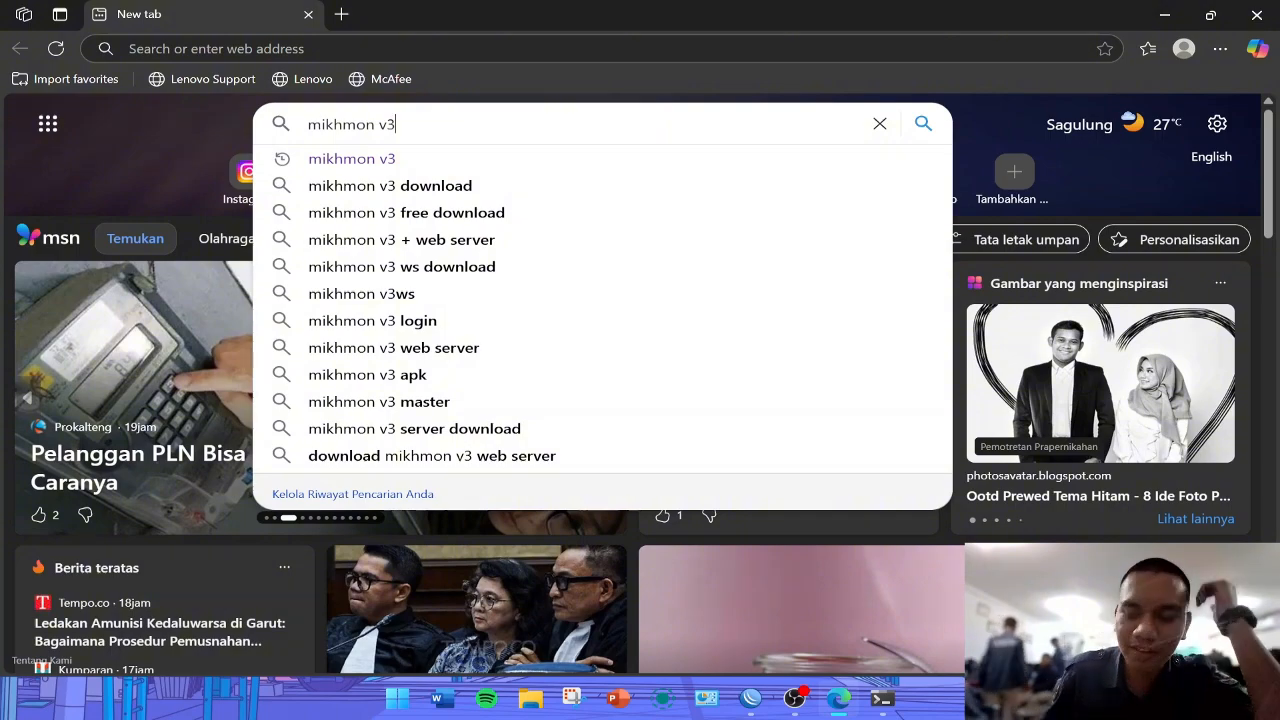
key(Return)
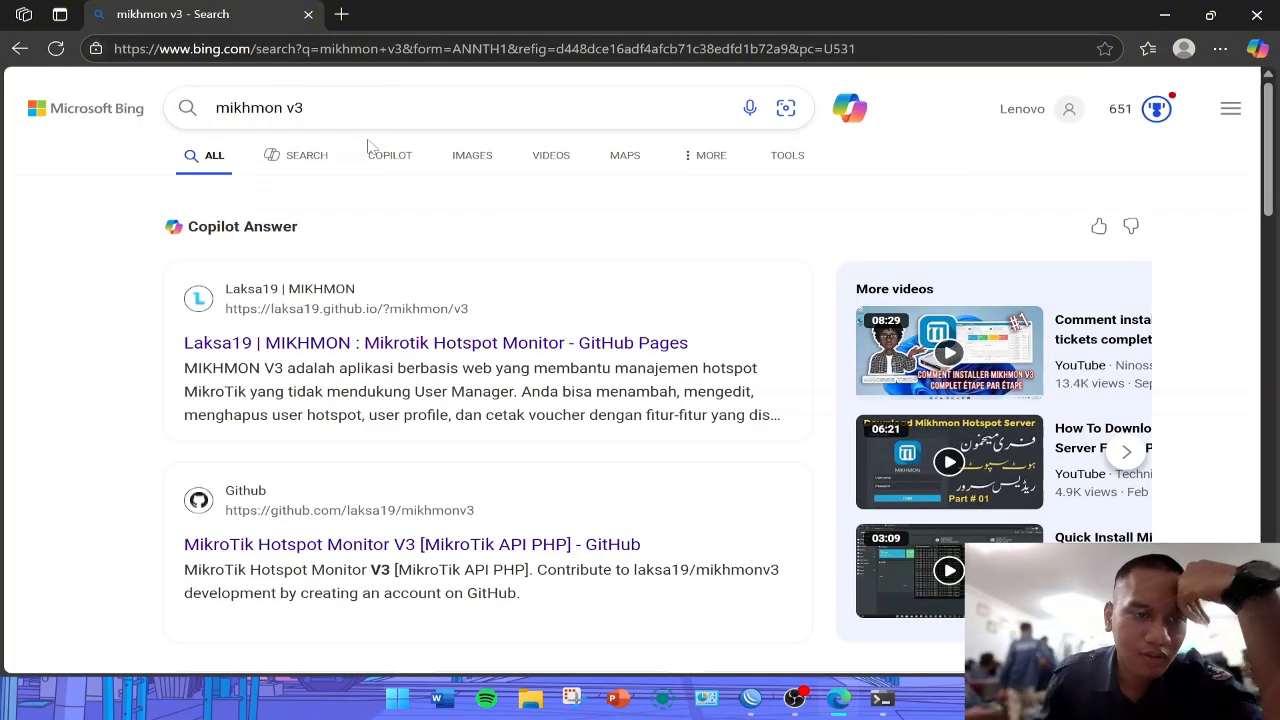
- Open the Laksa19 MIKHMON site from the search results and view its tutorial page
click(352, 343)
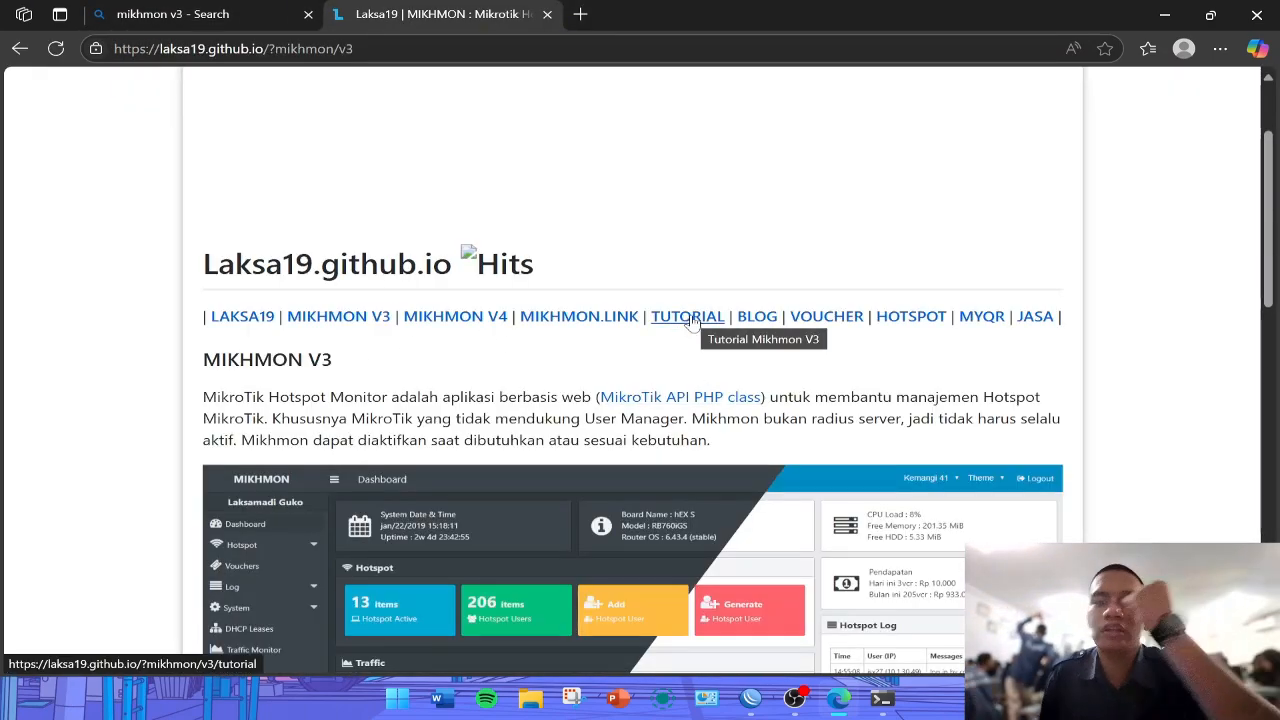
click(690, 320)
scroll(497, 313, down, 2)
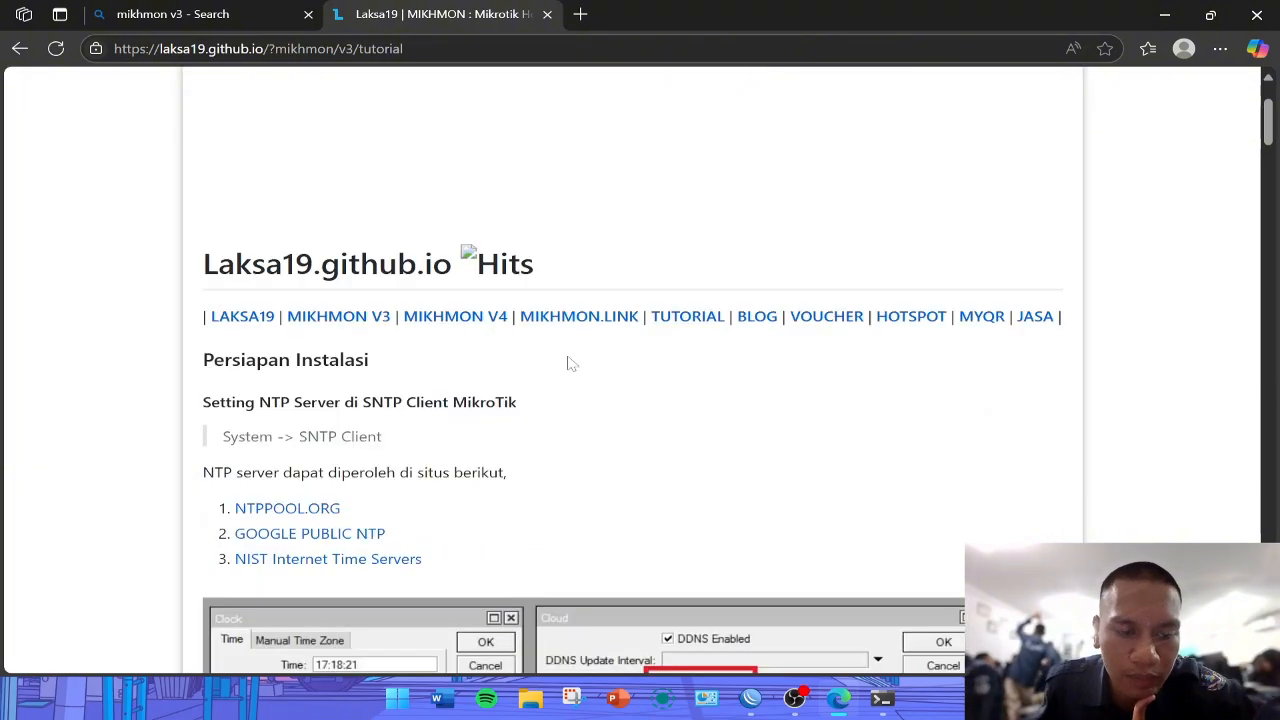
- Download the MIKHMON V3 + Webserver package through the MIKHMON V3 page's download link
click(371, 319)
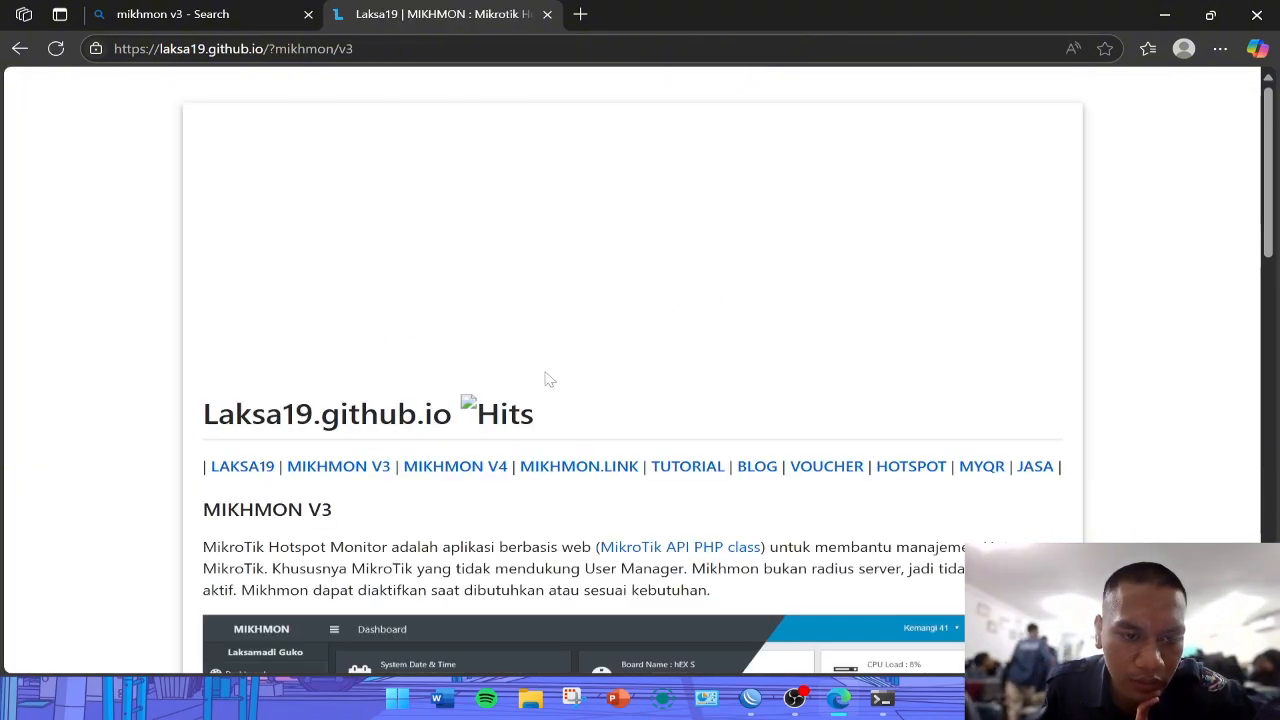
scroll(352, 456, down, 3)
scroll(352, 456, down, 10)
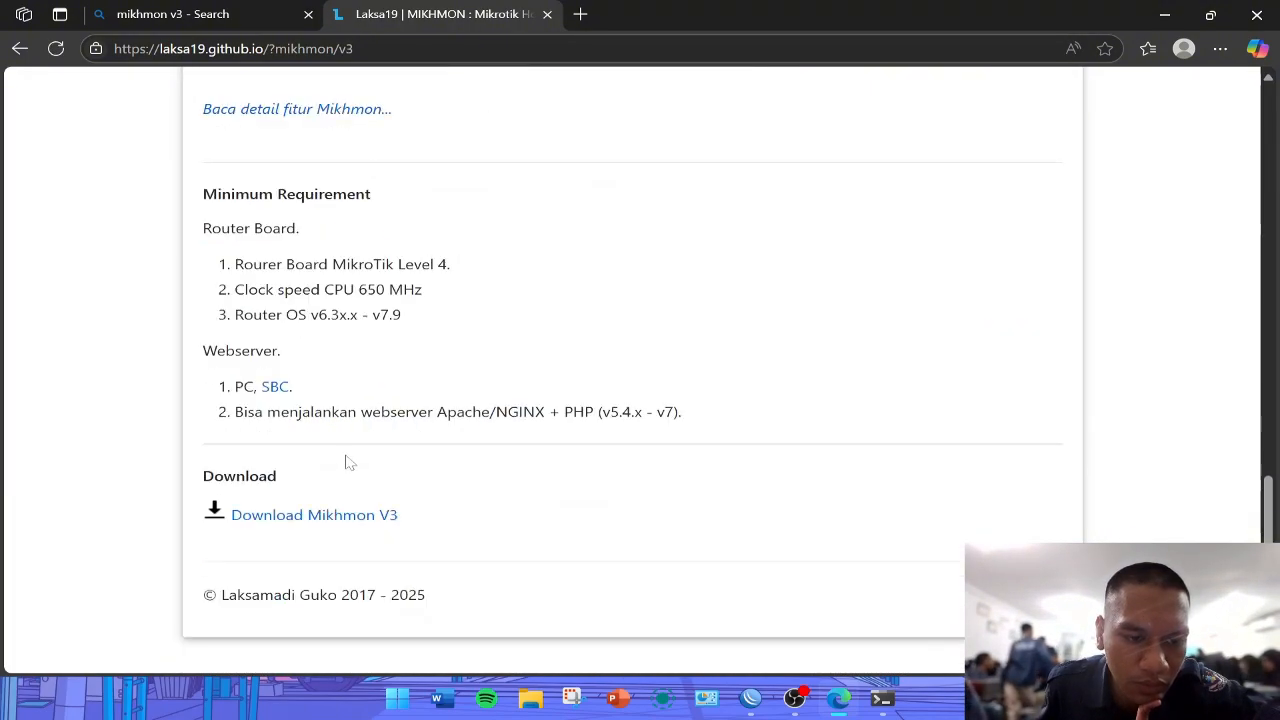
click(326, 528)
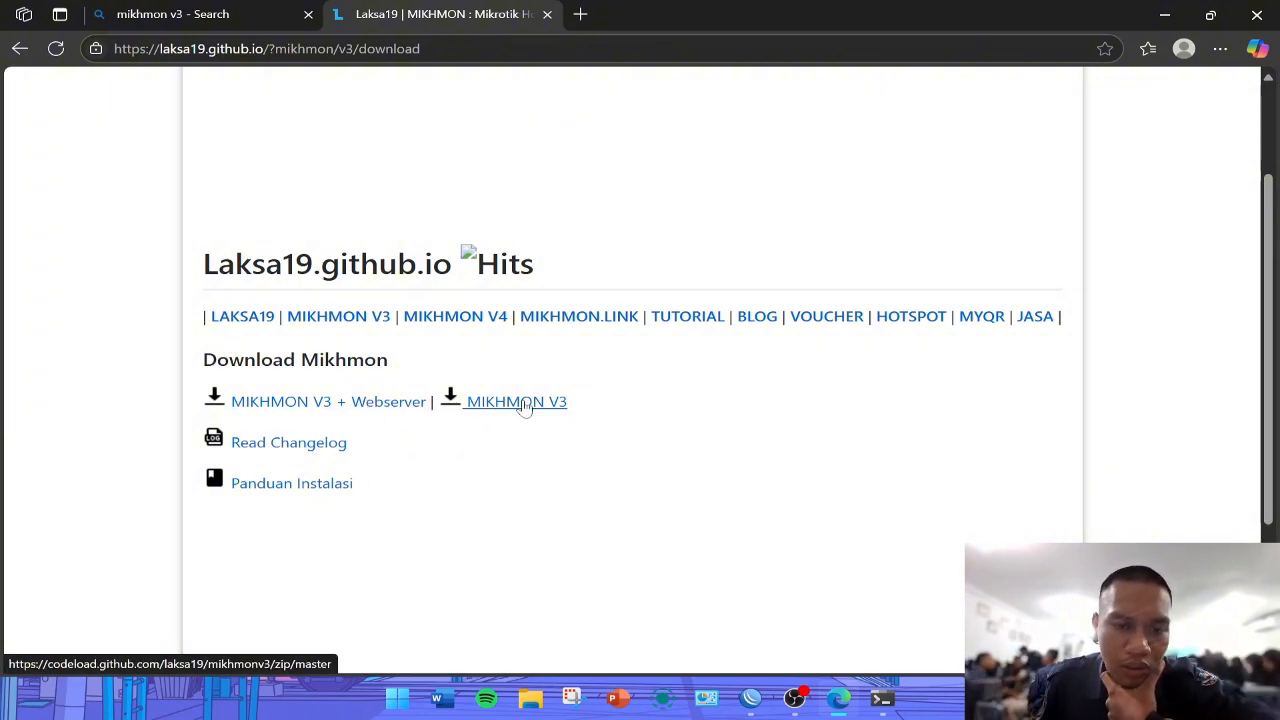
click(331, 410)
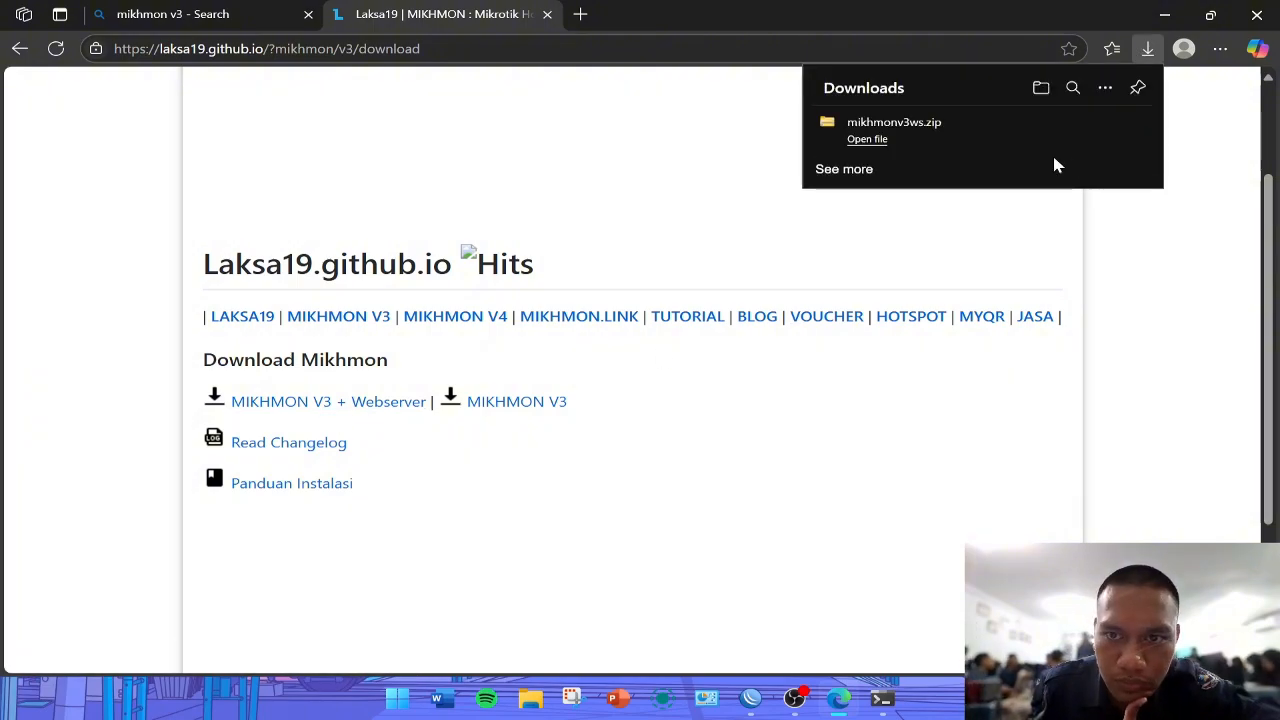
- Show the downloaded mikhmonv3ws.zip in its folder and look through the Sampel folder
click(1100, 128)
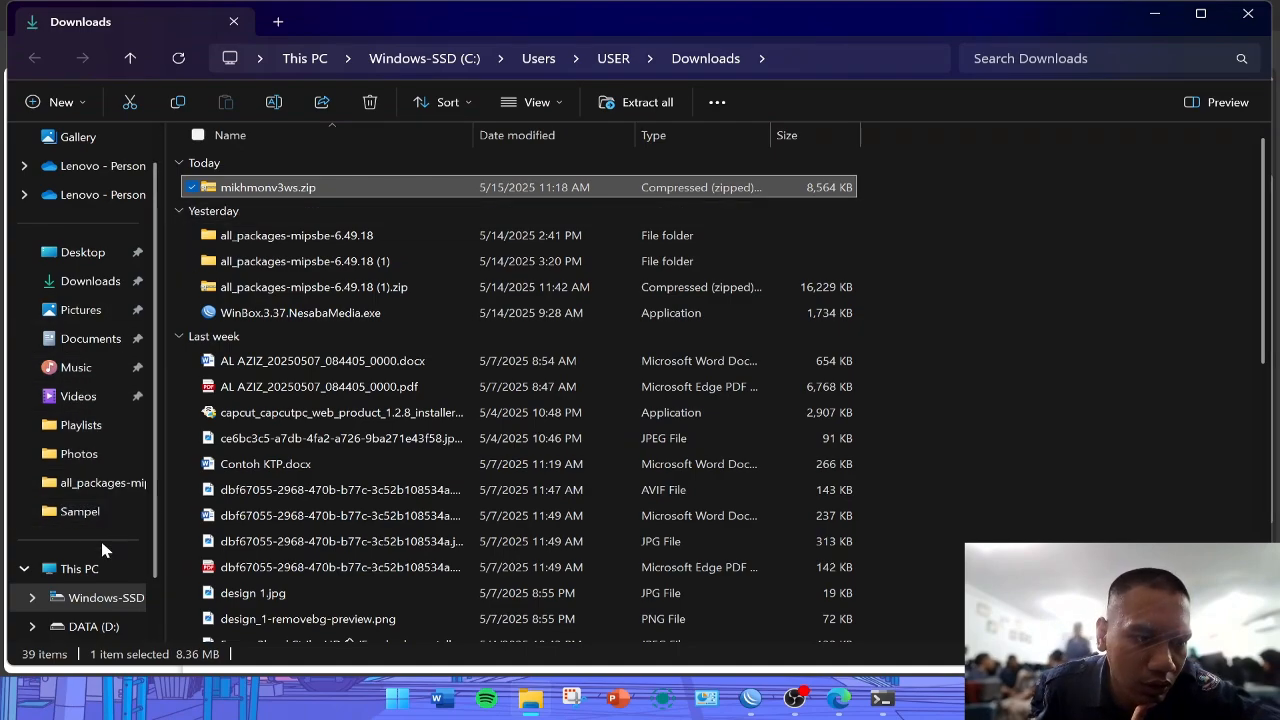
click(125, 512)
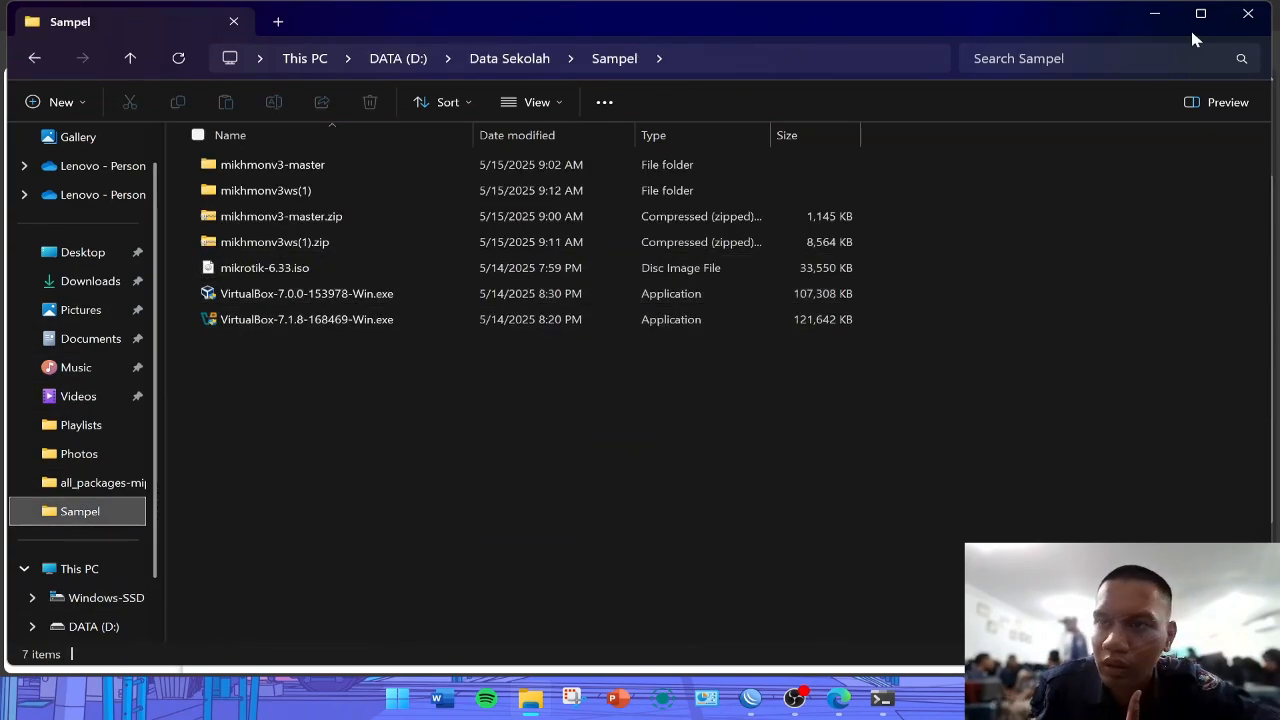
click(1155, 20)
- Return to the MIKHMON site and read the tutorial's section on setting the NTP server in the MikroTik SNTP client
key(ctrl+shift+Tab)
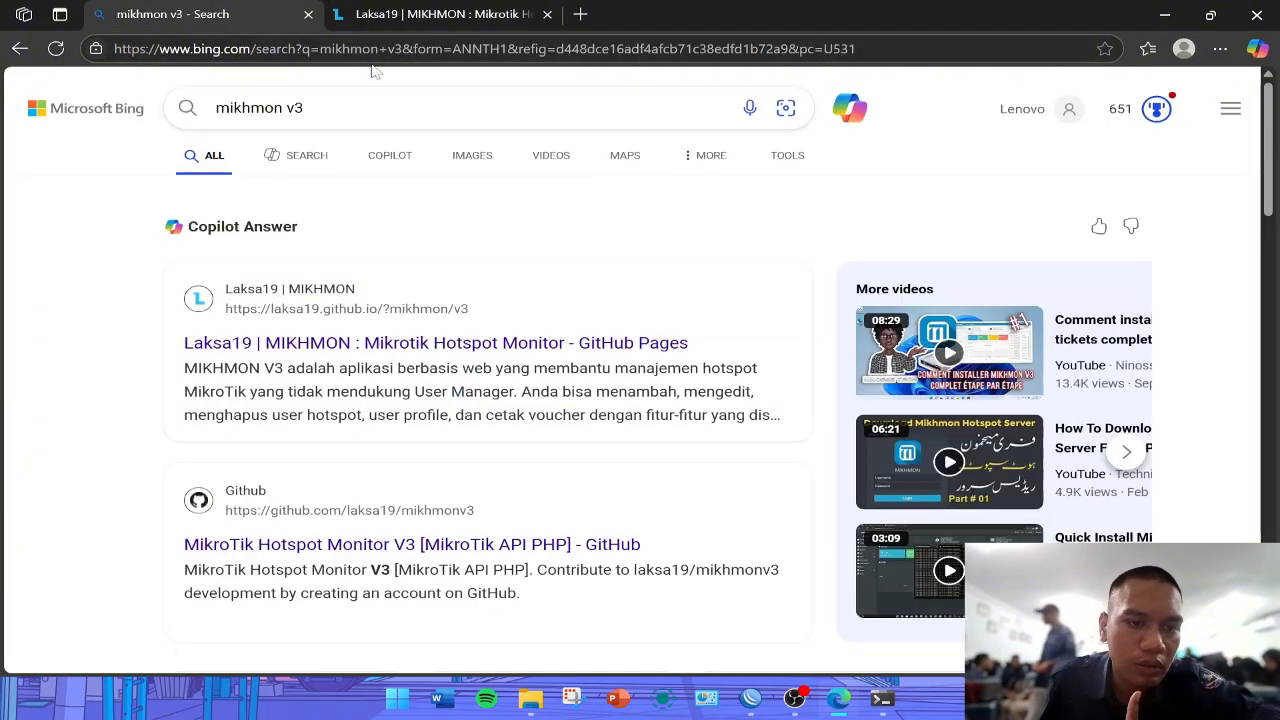
click(456, 12)
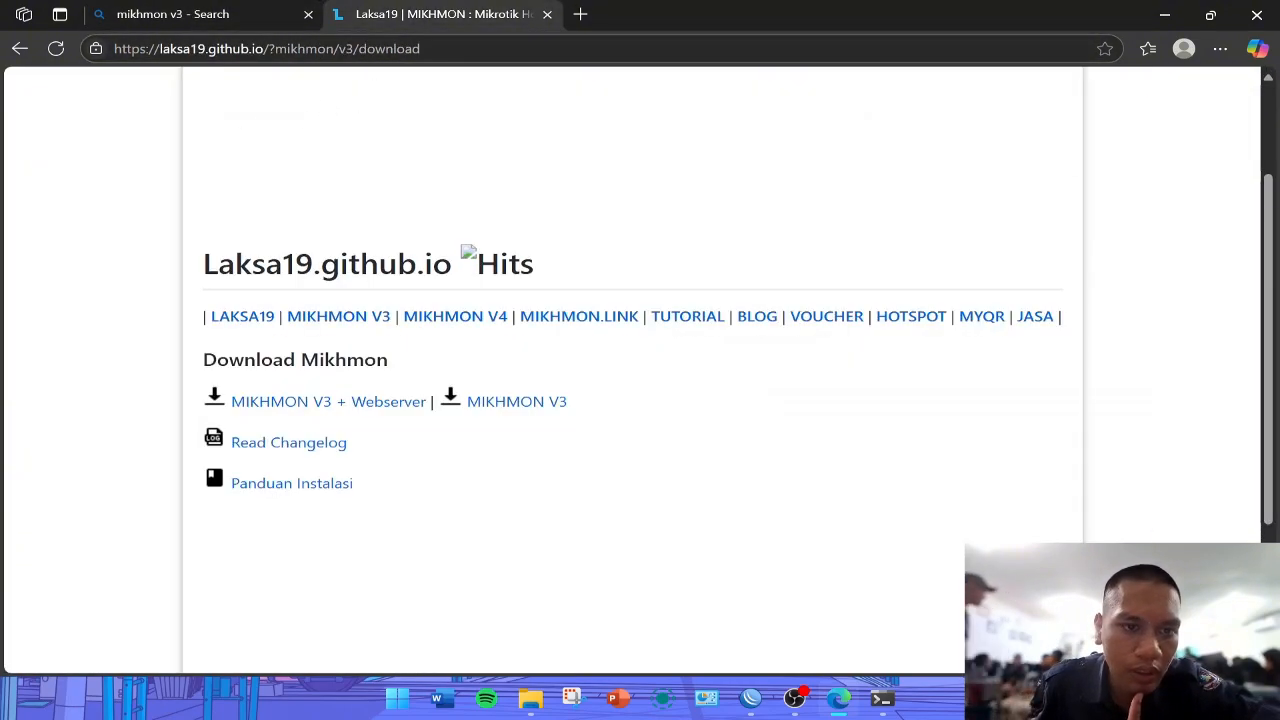
click(704, 466)
scroll(617, 209, down, 2)
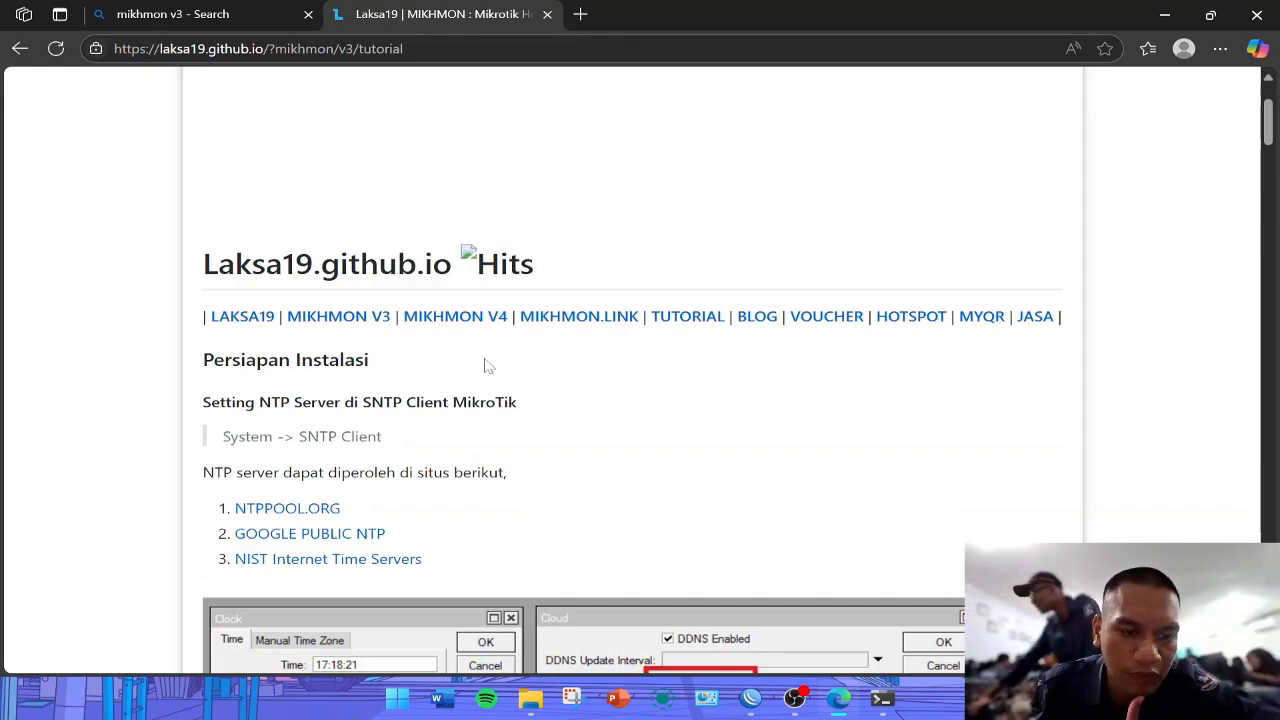
scroll(488, 364, down, 2)
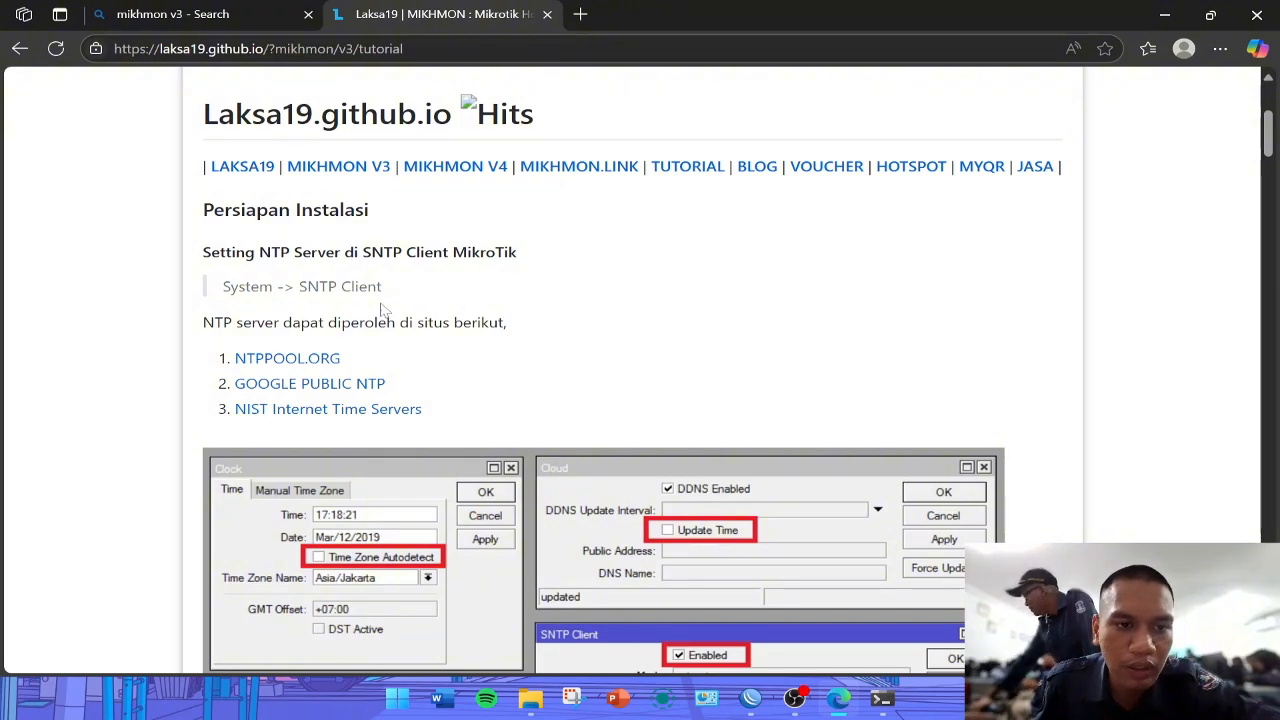
- Close the Command Prompt window and switch back to WinBox
click(880, 700)
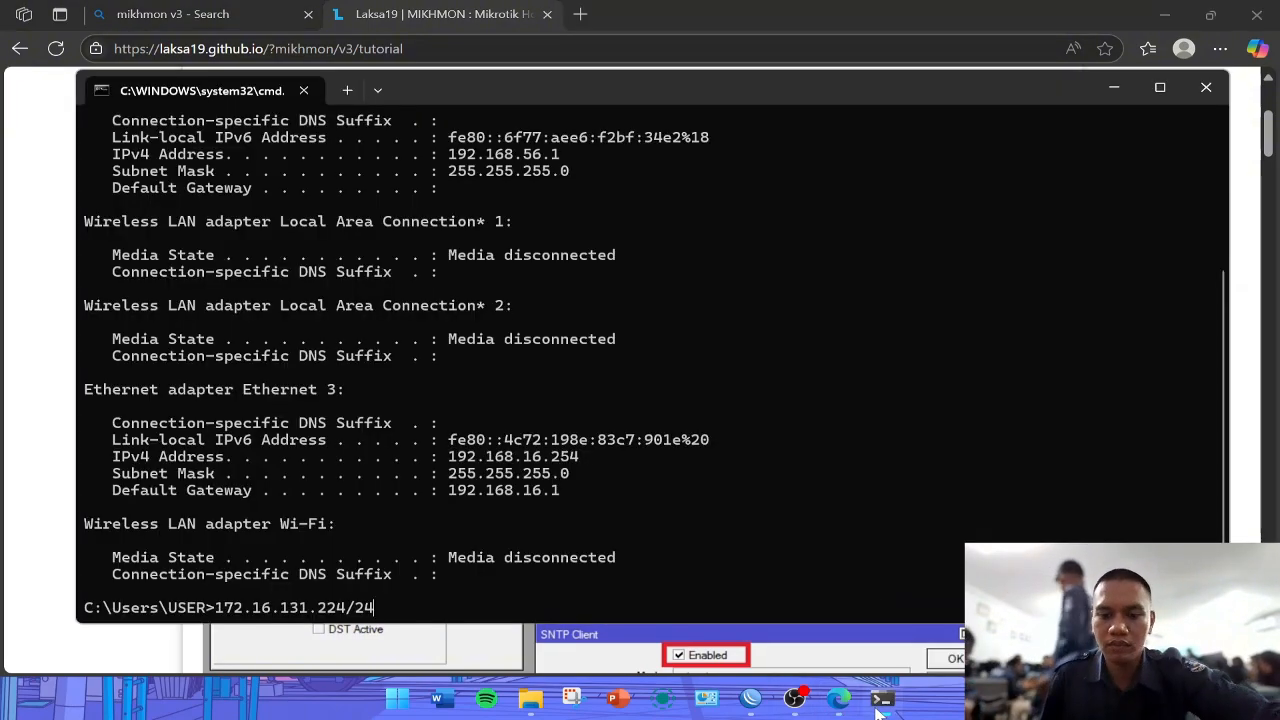
click(1212, 86)
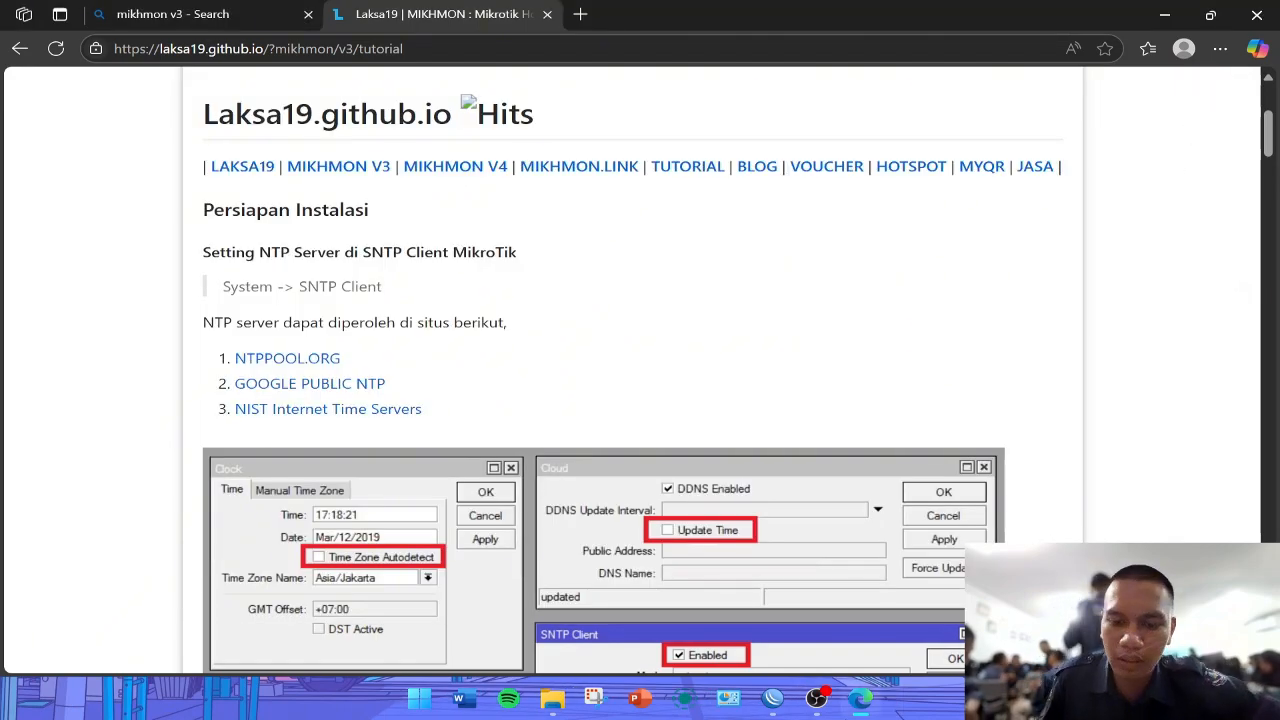
click(772, 700)
click(778, 702)
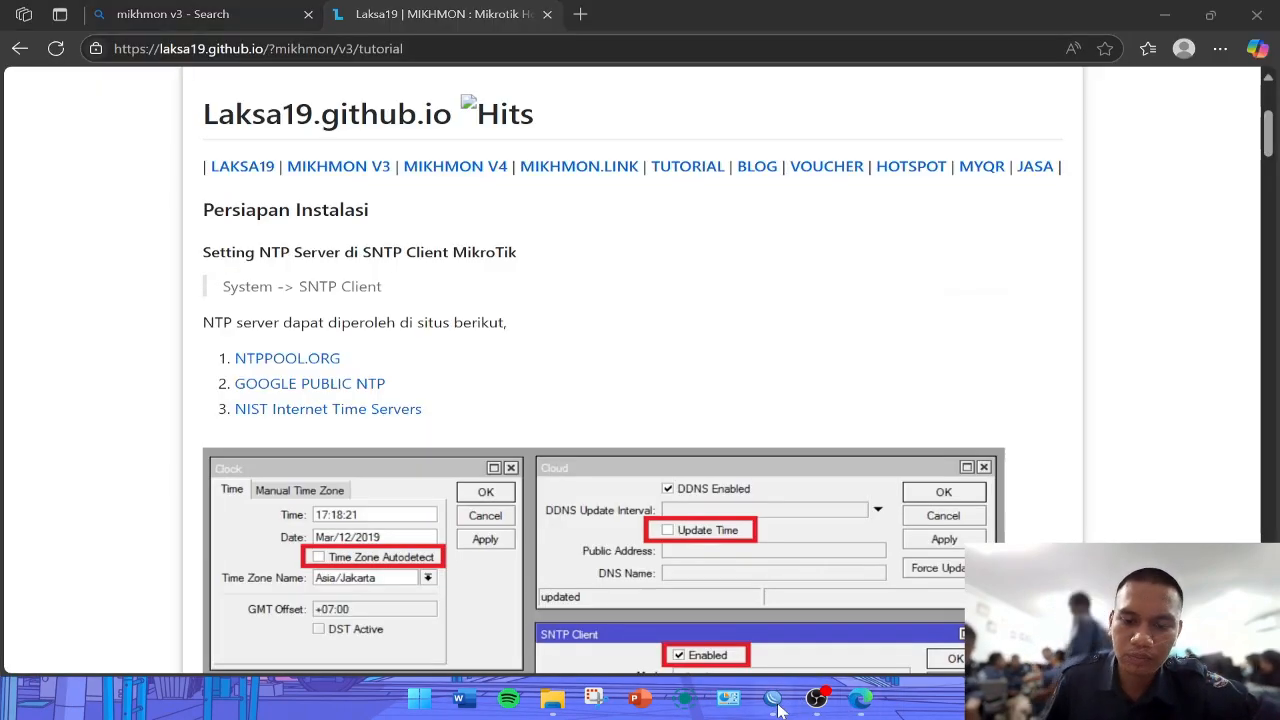
click(776, 702)
click(80, 287)
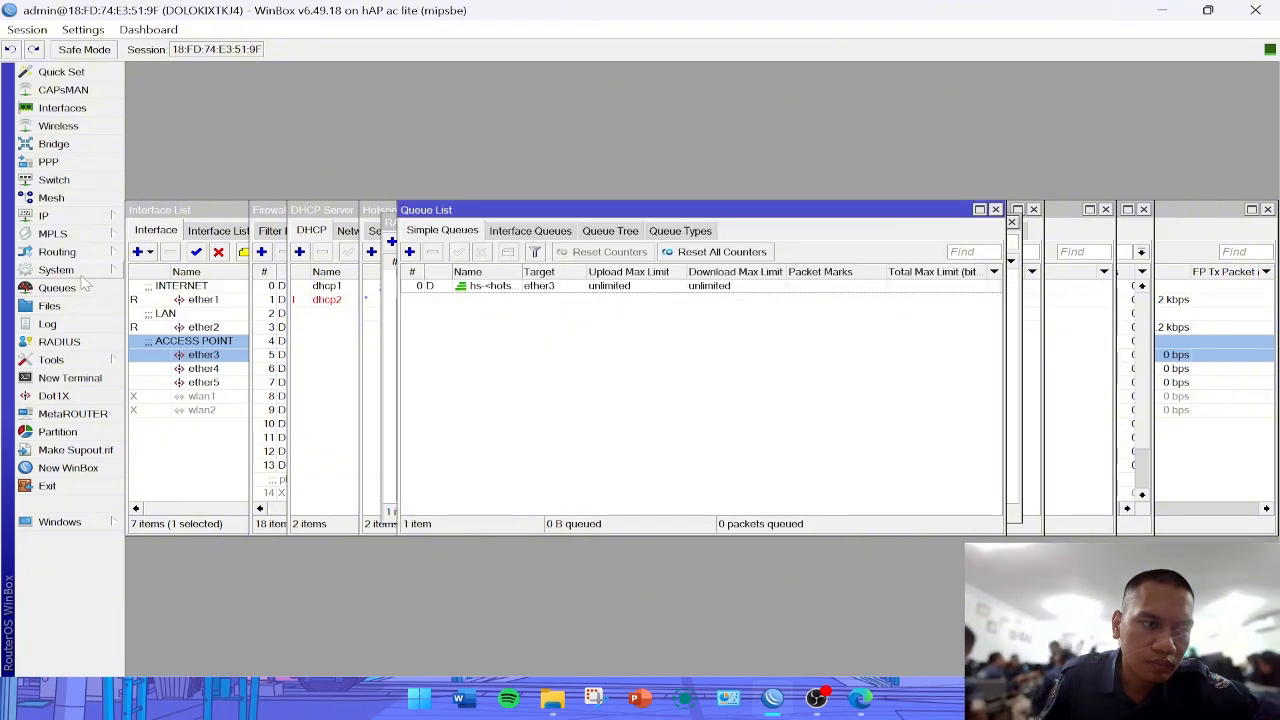
- Turn off Update Time in the router's IP Cloud settings and apply the change
click(70, 270)
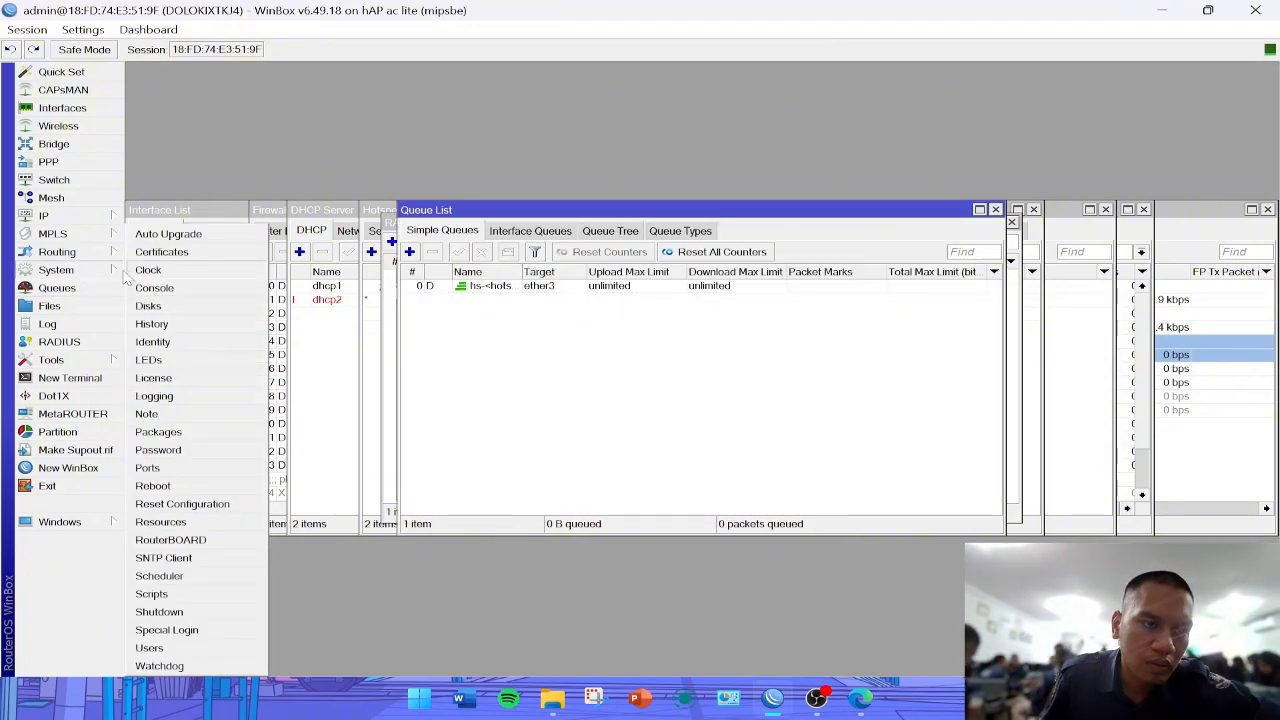
click(60, 216)
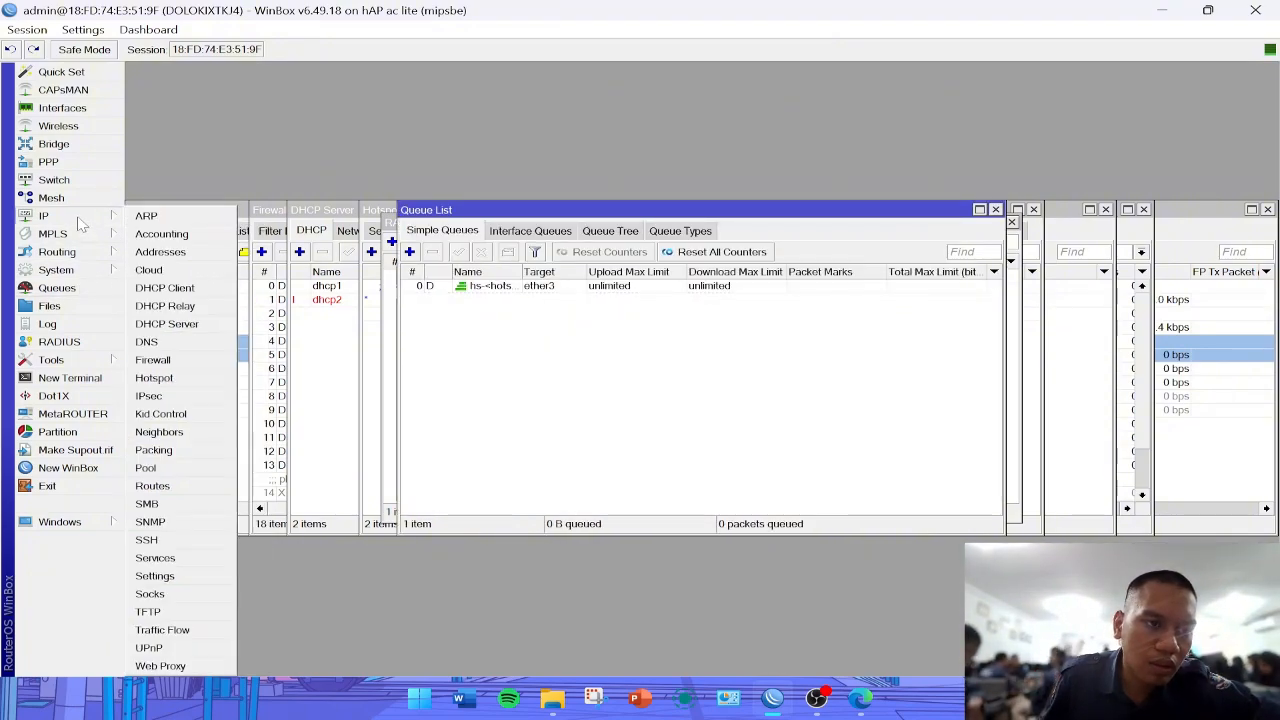
click(150, 271)
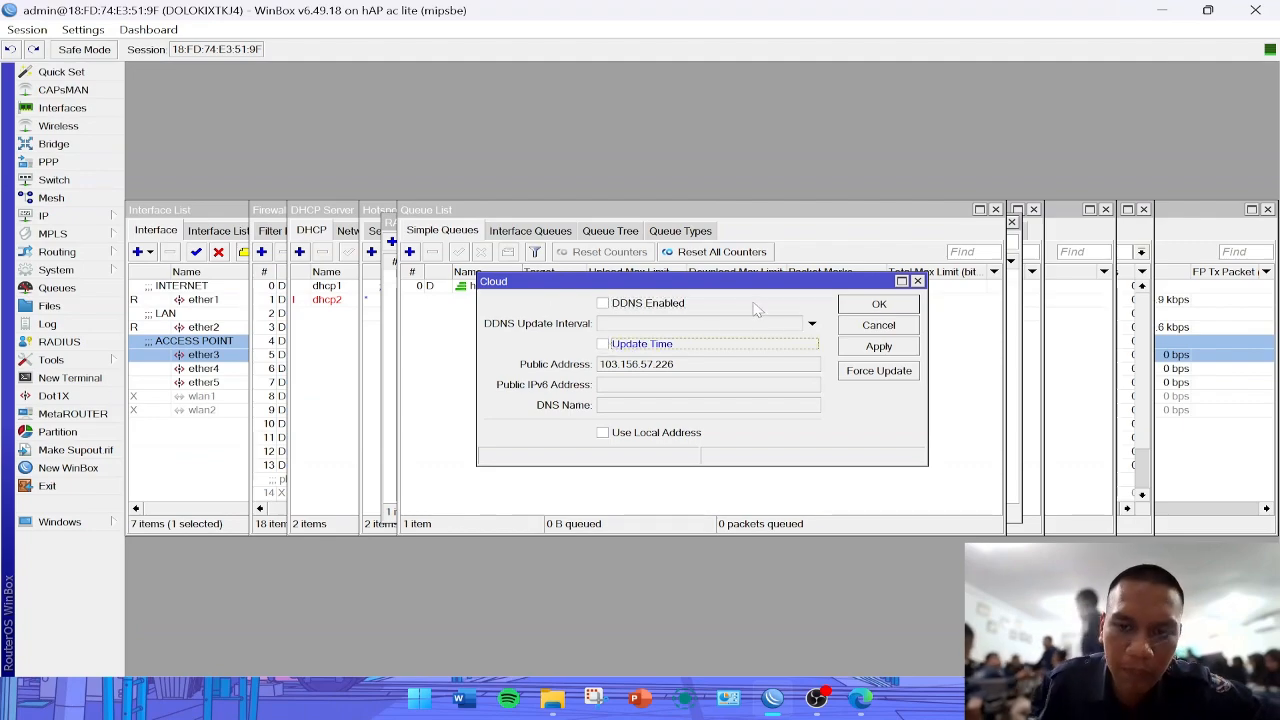
click(877, 347)
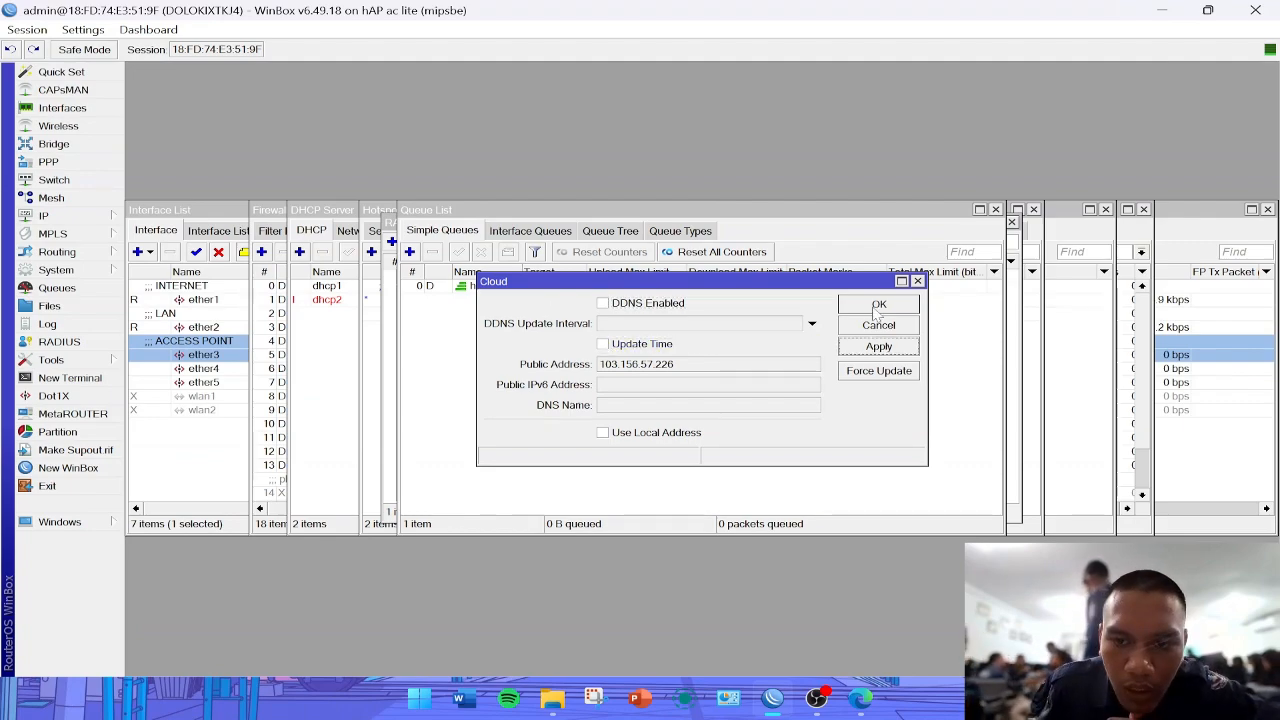
click(878, 304)
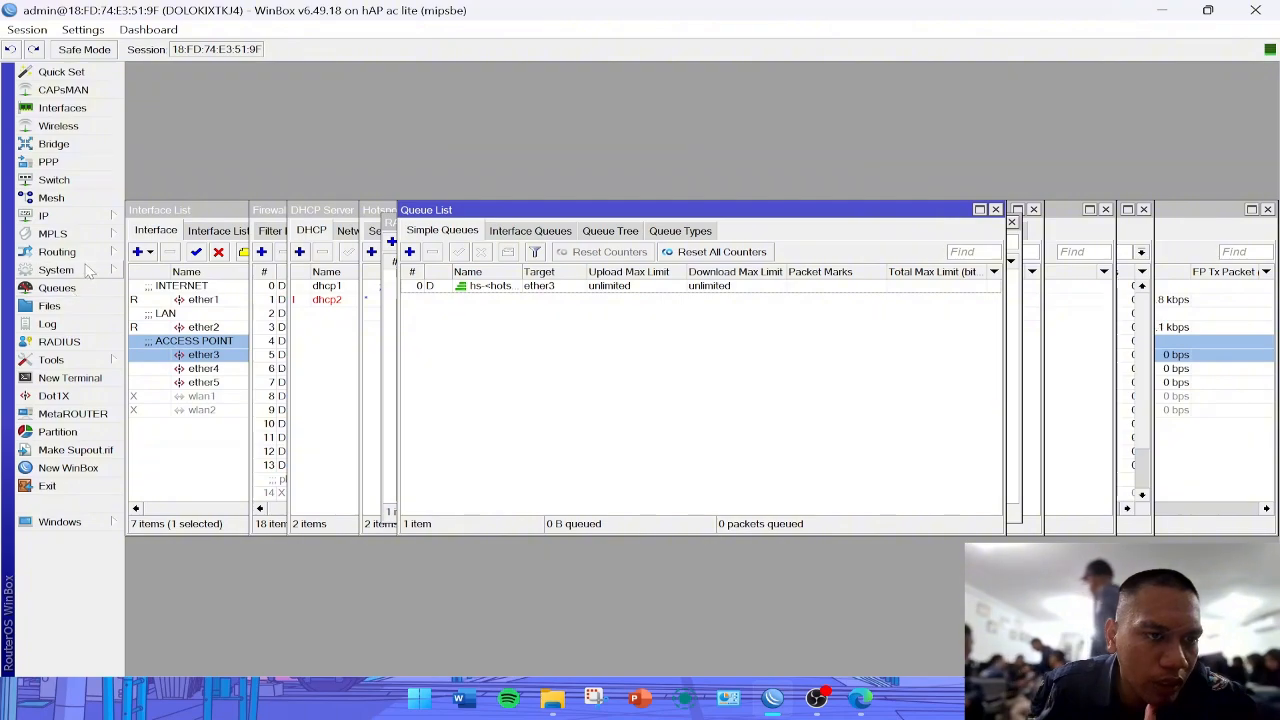
- Disable Time Zone Autodetect in the router's system clock settings and save them
click(56, 269)
click(148, 270)
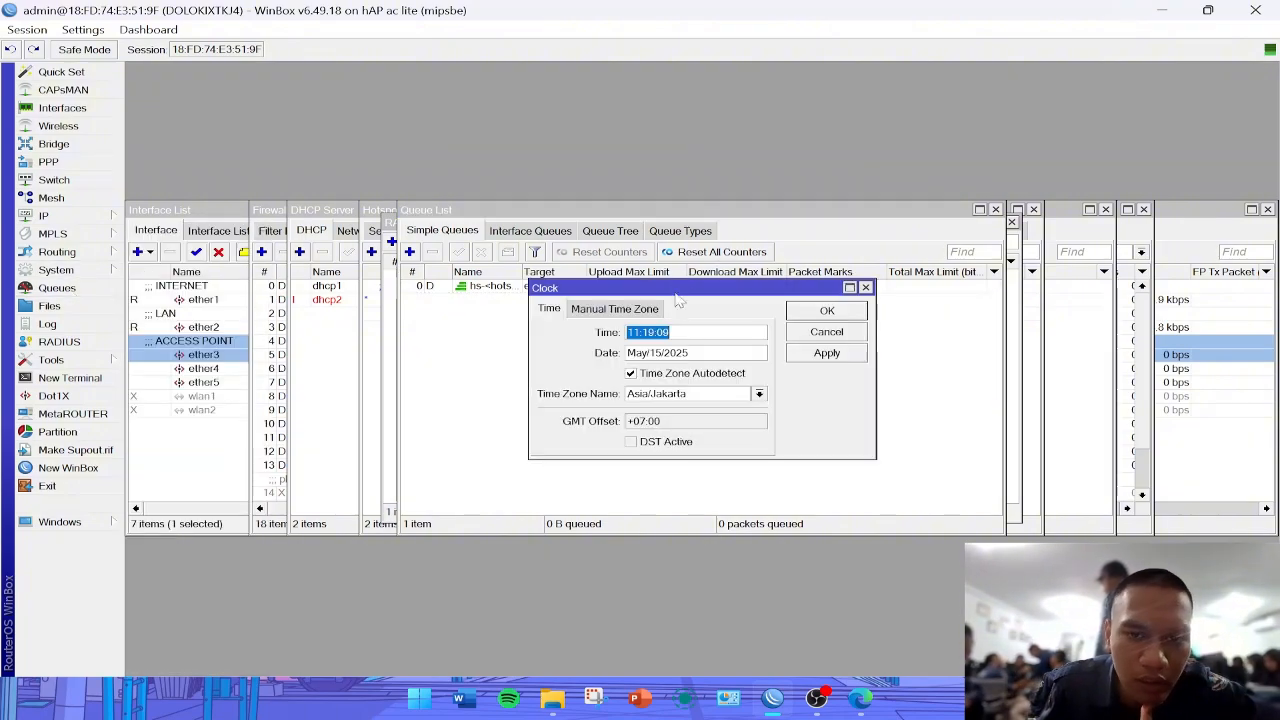
click(631, 374)
click(836, 354)
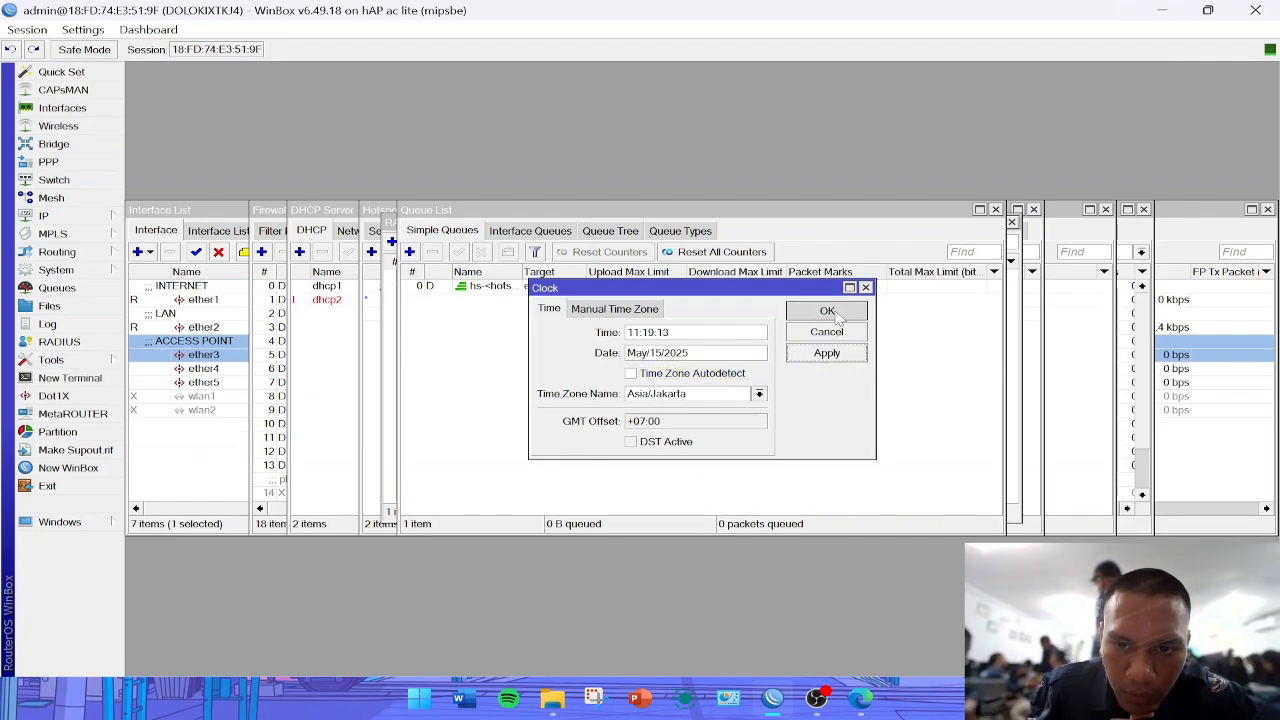
click(828, 311)
- Open the router's SNTP Client settings and enable the client
click(56, 270)
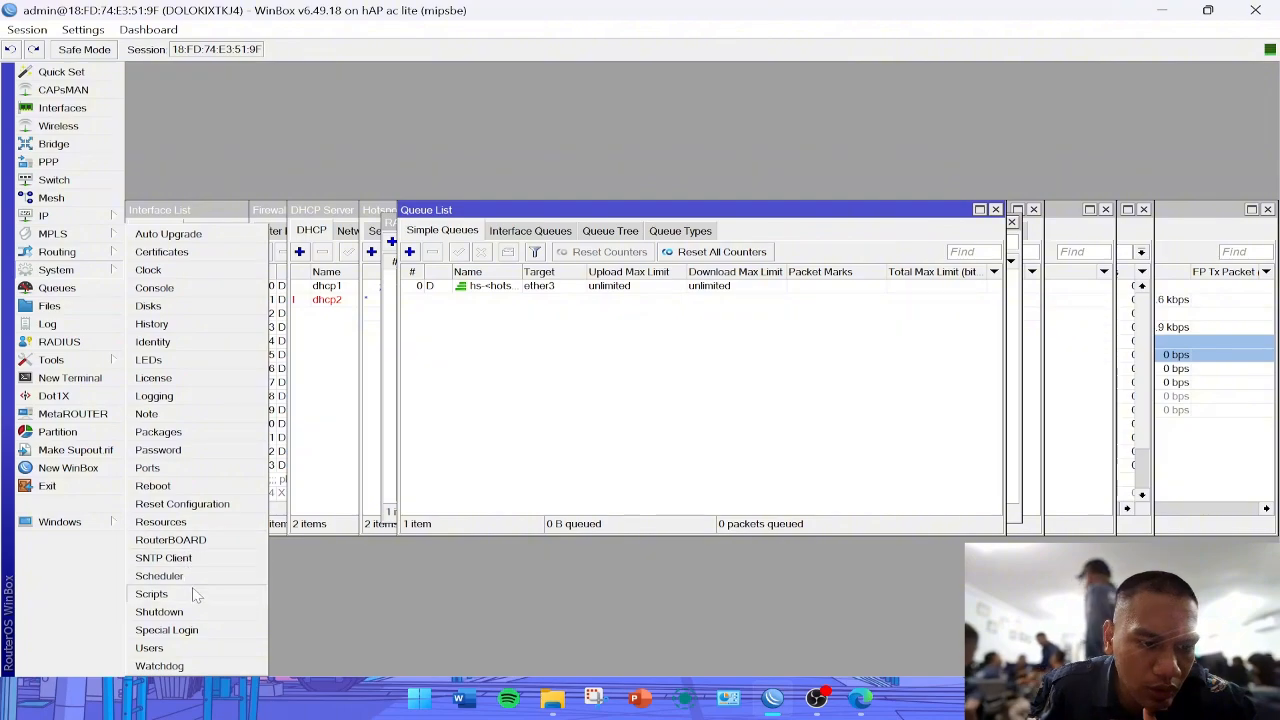
click(163, 558)
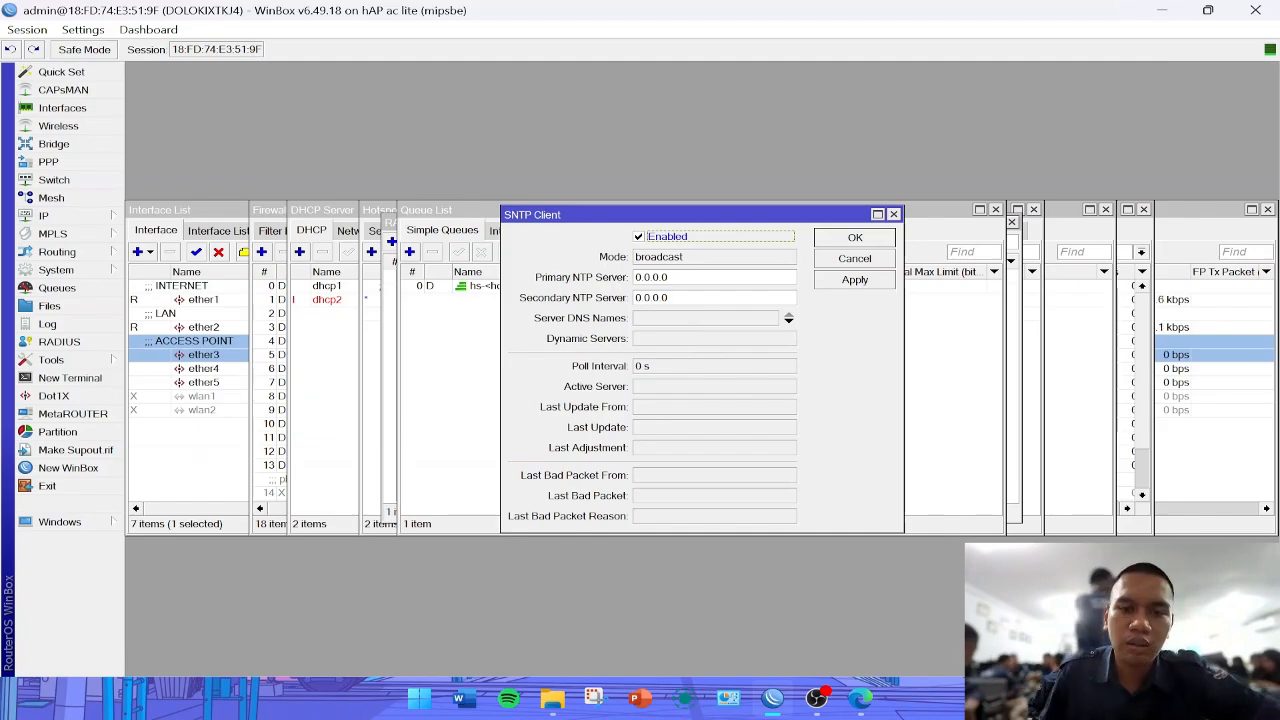
key(Tab)
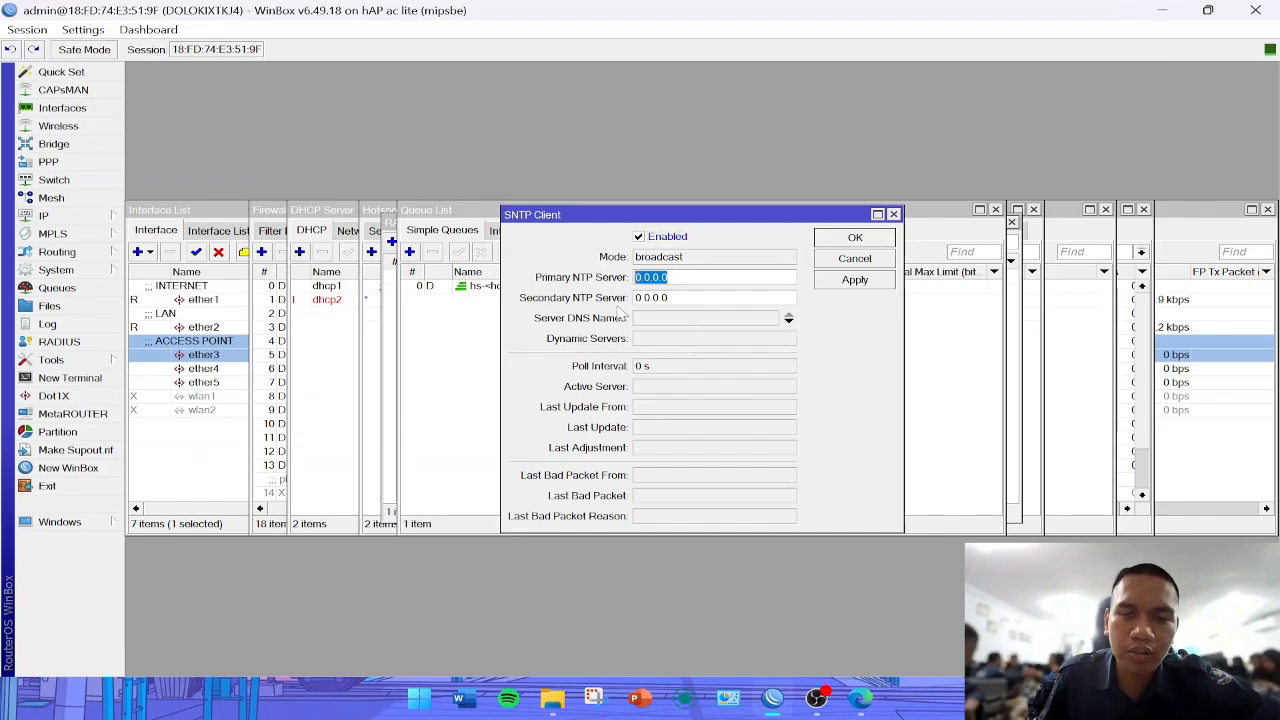
- Set the SNTP client's primary NTP server to 202.65.114.202, copying the address from the MIKHMON tutorial in the browser
click(858, 700)
scroll(651, 458, down, 4)
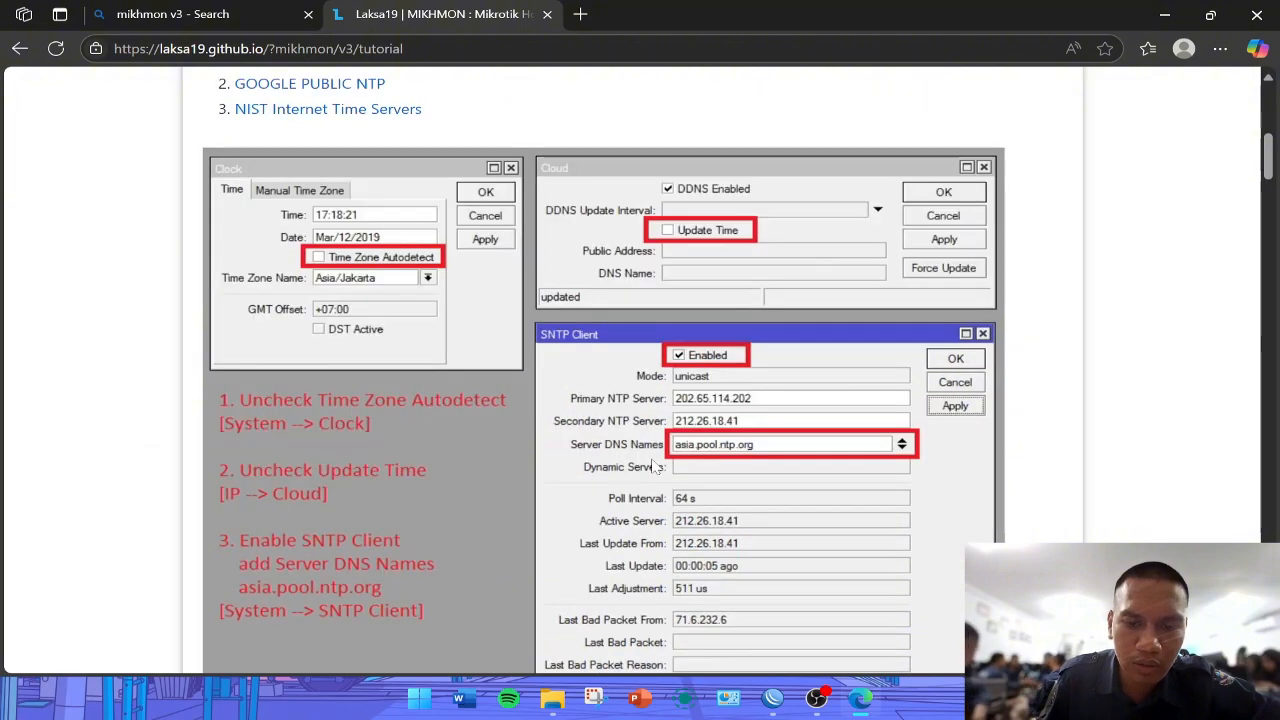
click(862, 708)
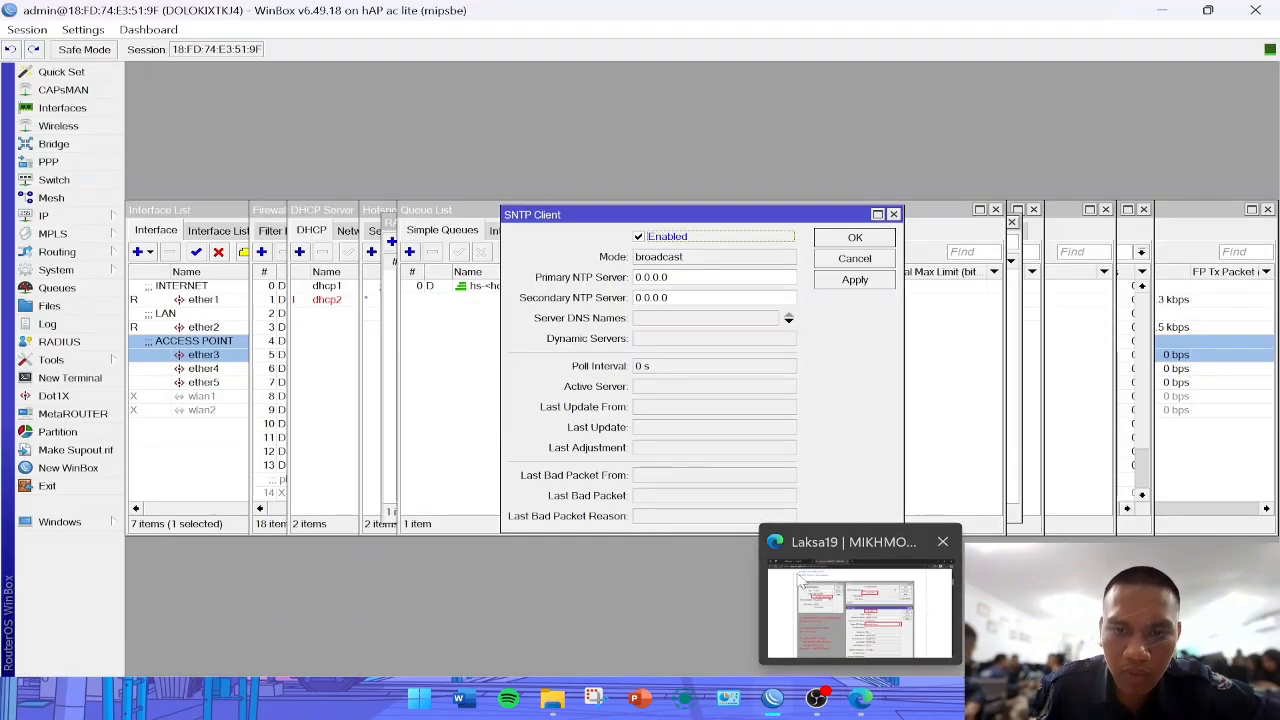
text(2020)
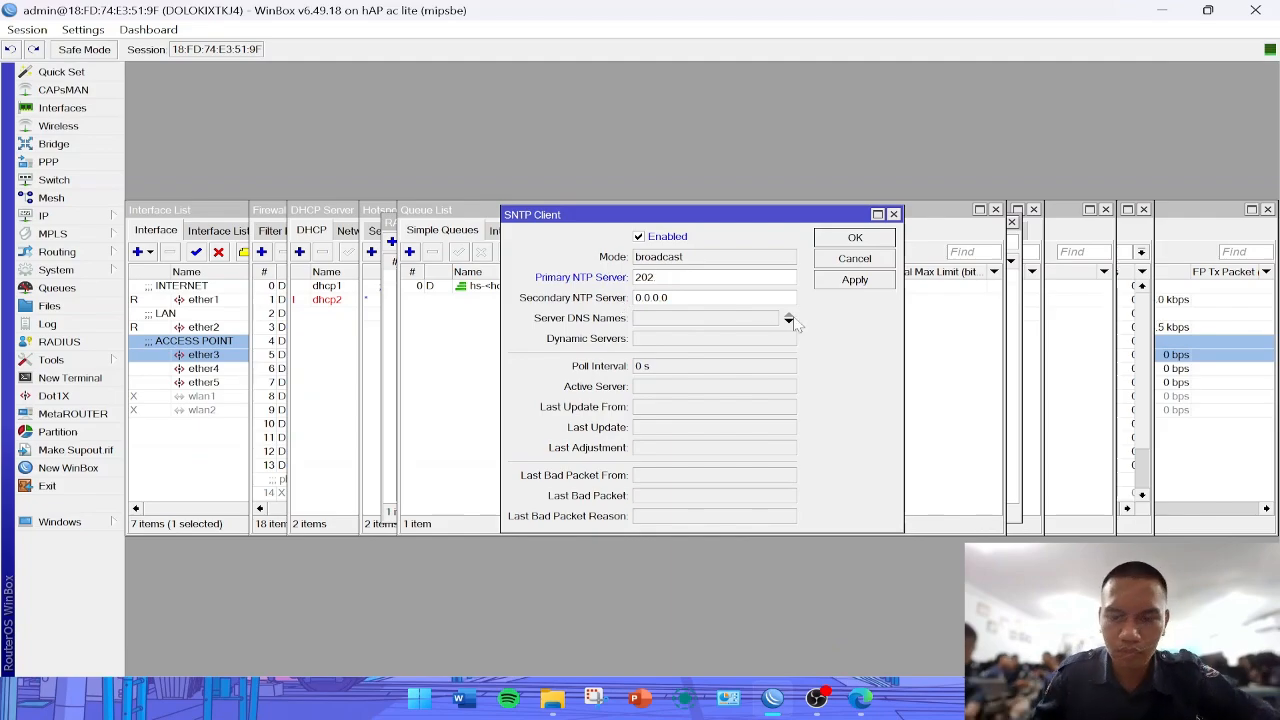
click(852, 708)
click(852, 708)
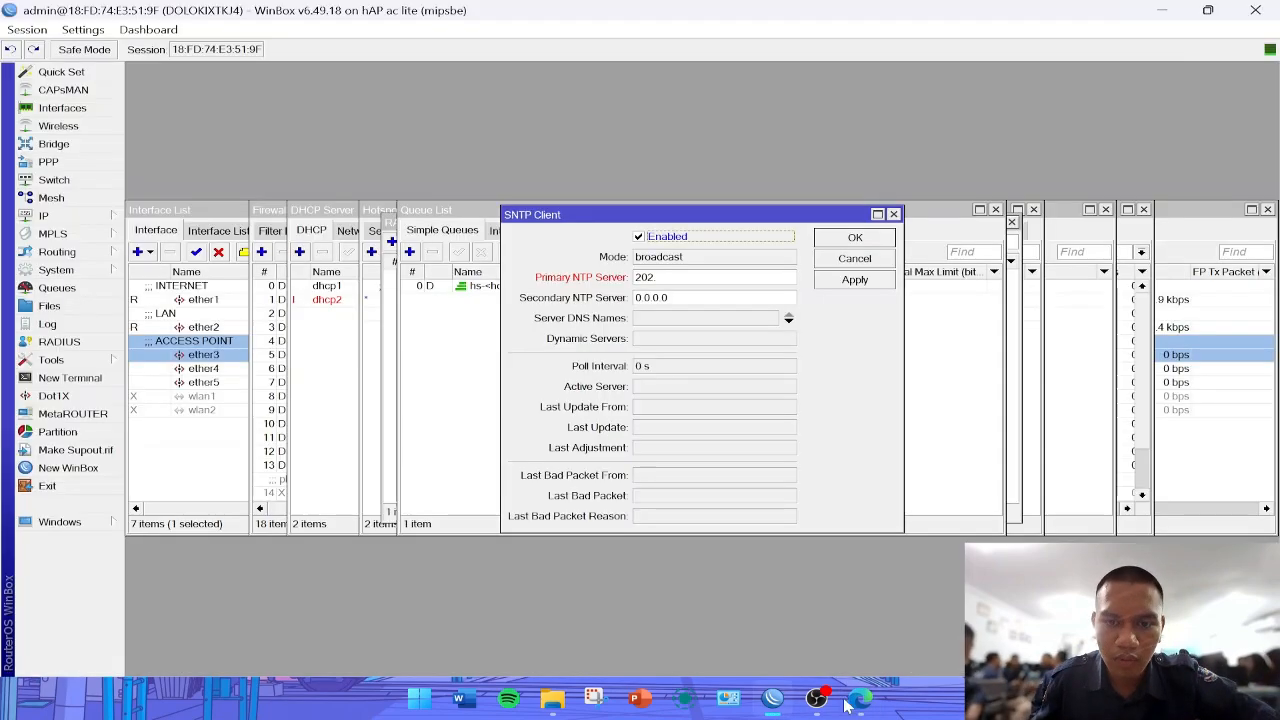
text(65.114)
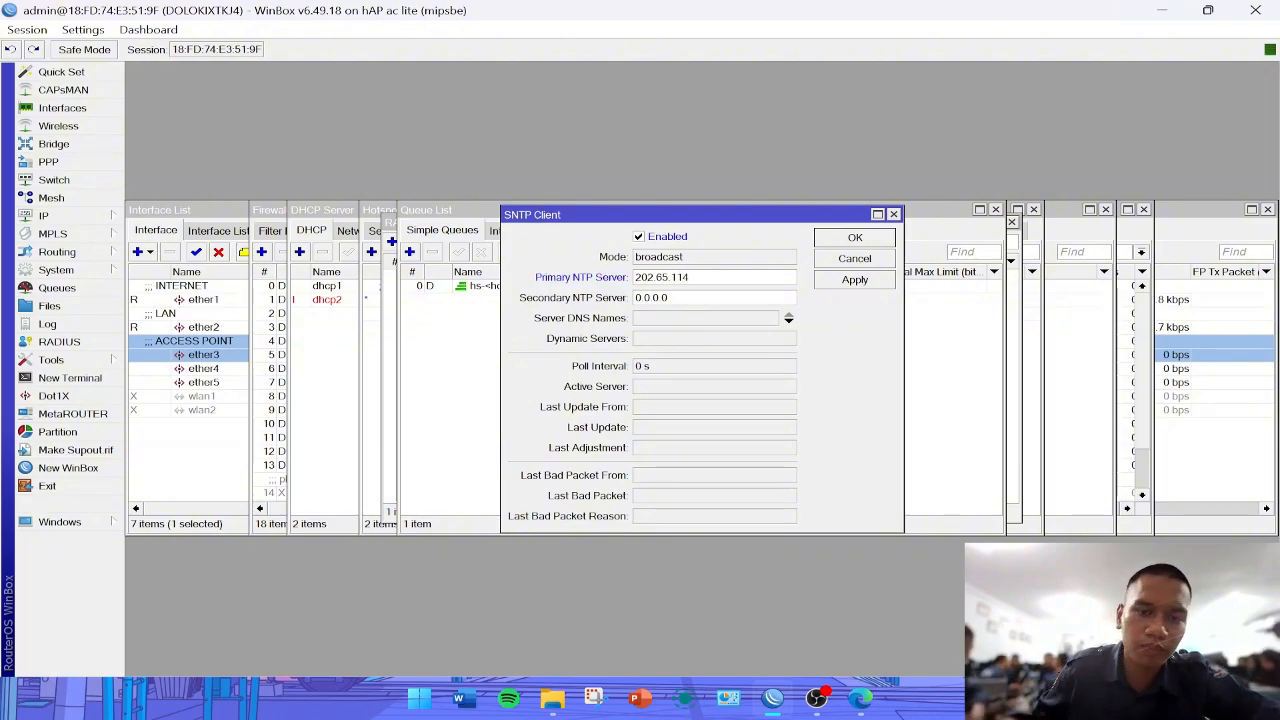
text(.)
click(860, 698)
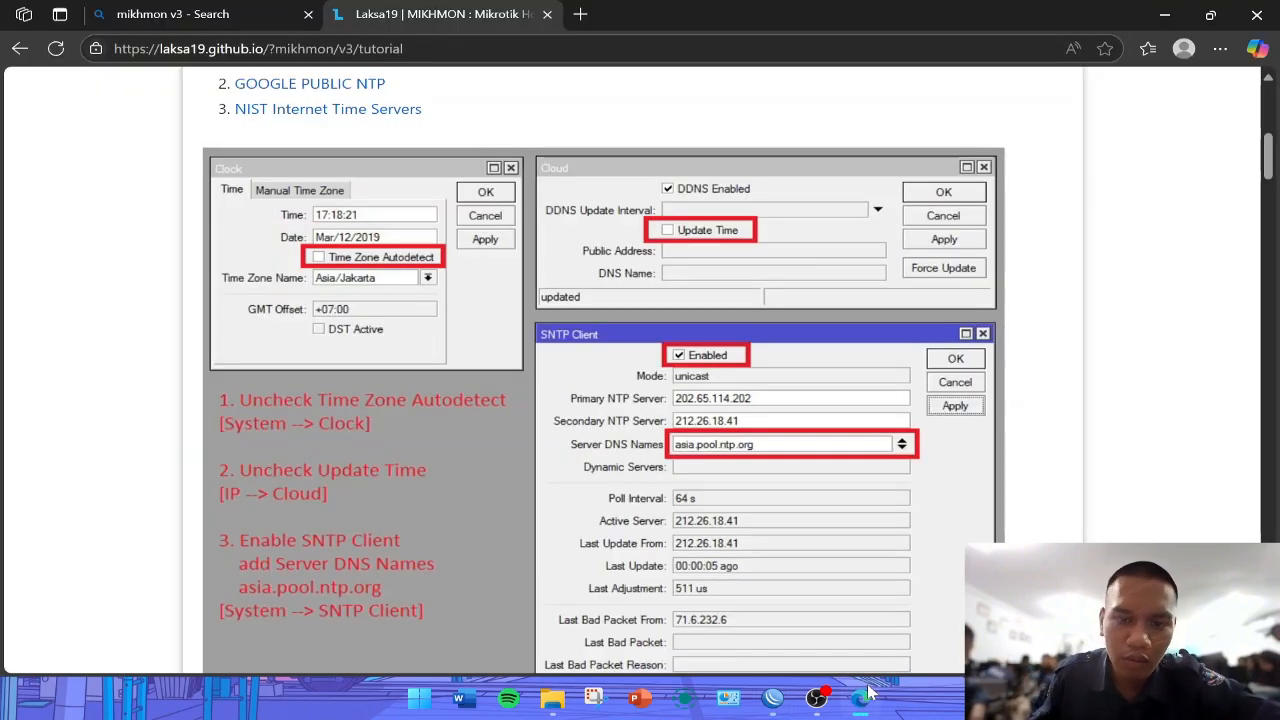
click(860, 698)
click(690, 277)
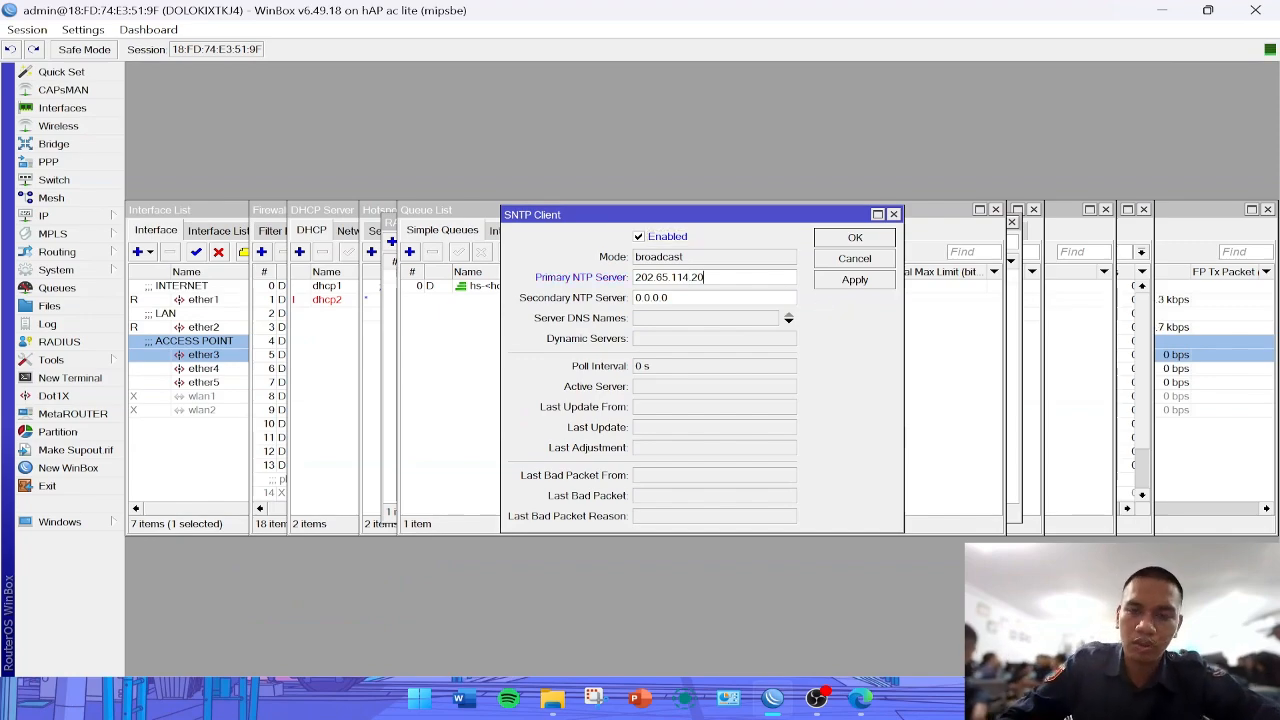
- Set the secondary NTP server to 212.26.18.41, checking the address against the MIKHMON tutorial
key(Tab)
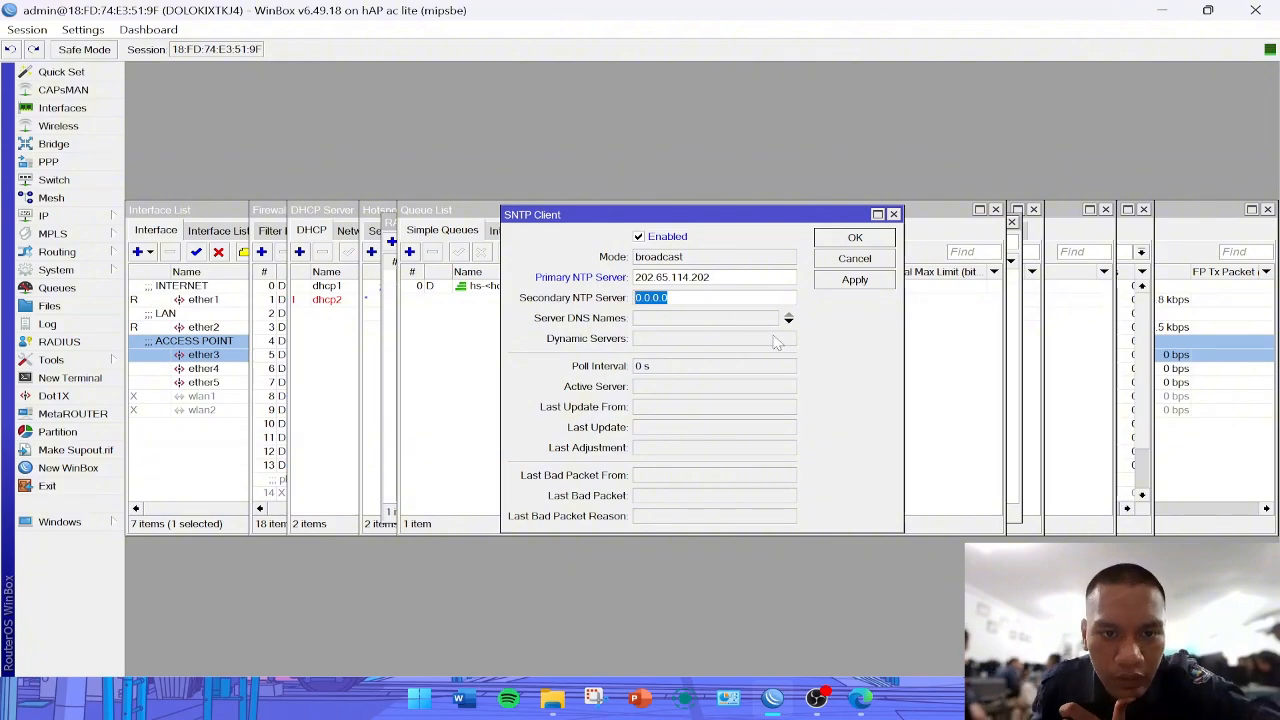
click(858, 692)
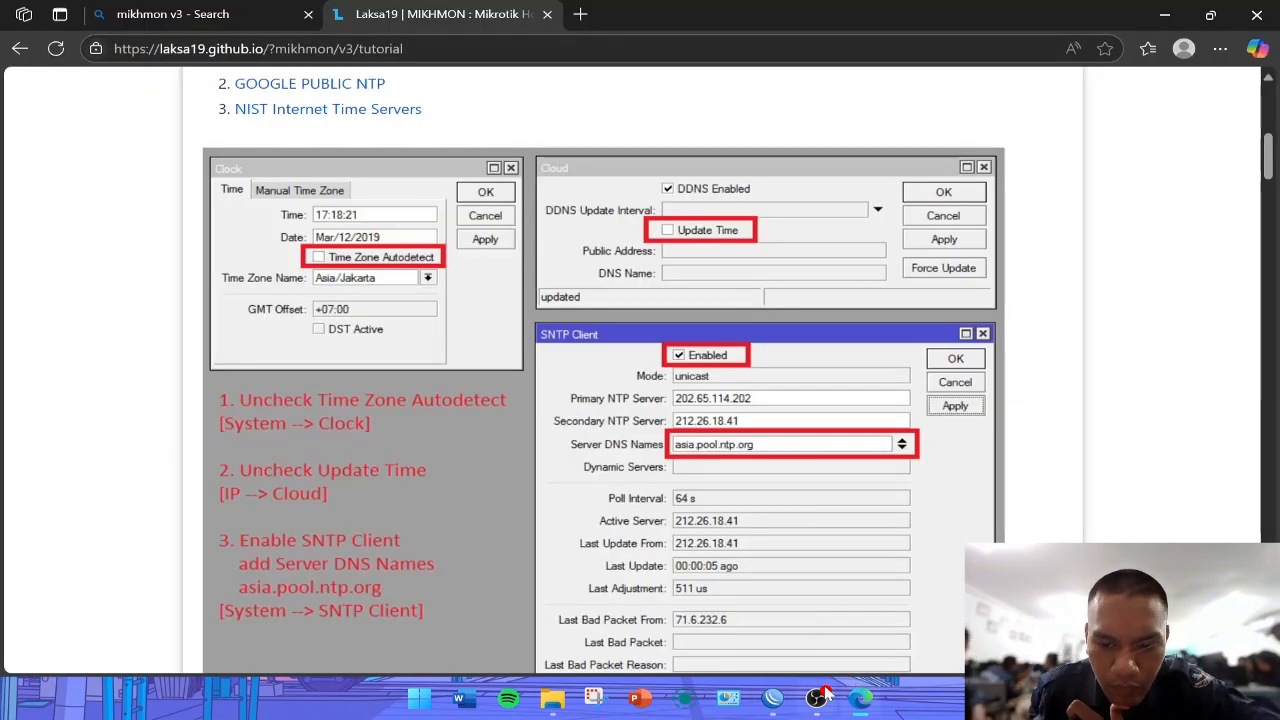
click(858, 705)
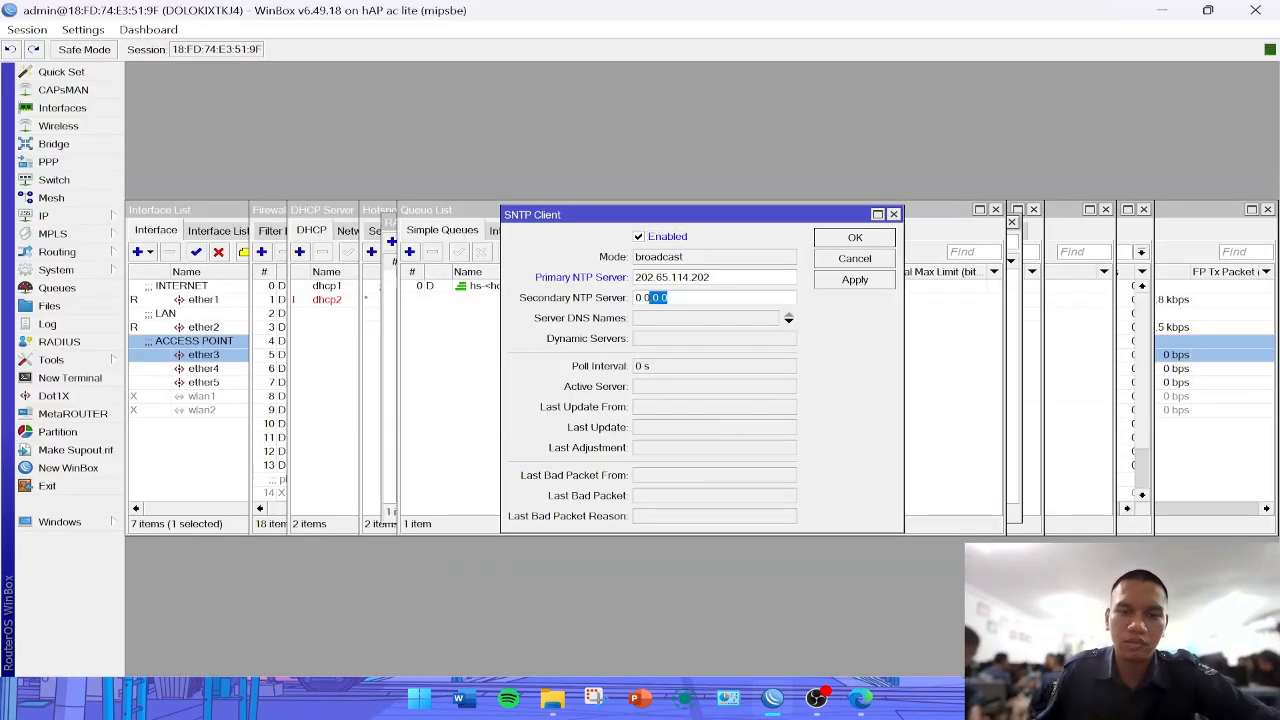
text(212)
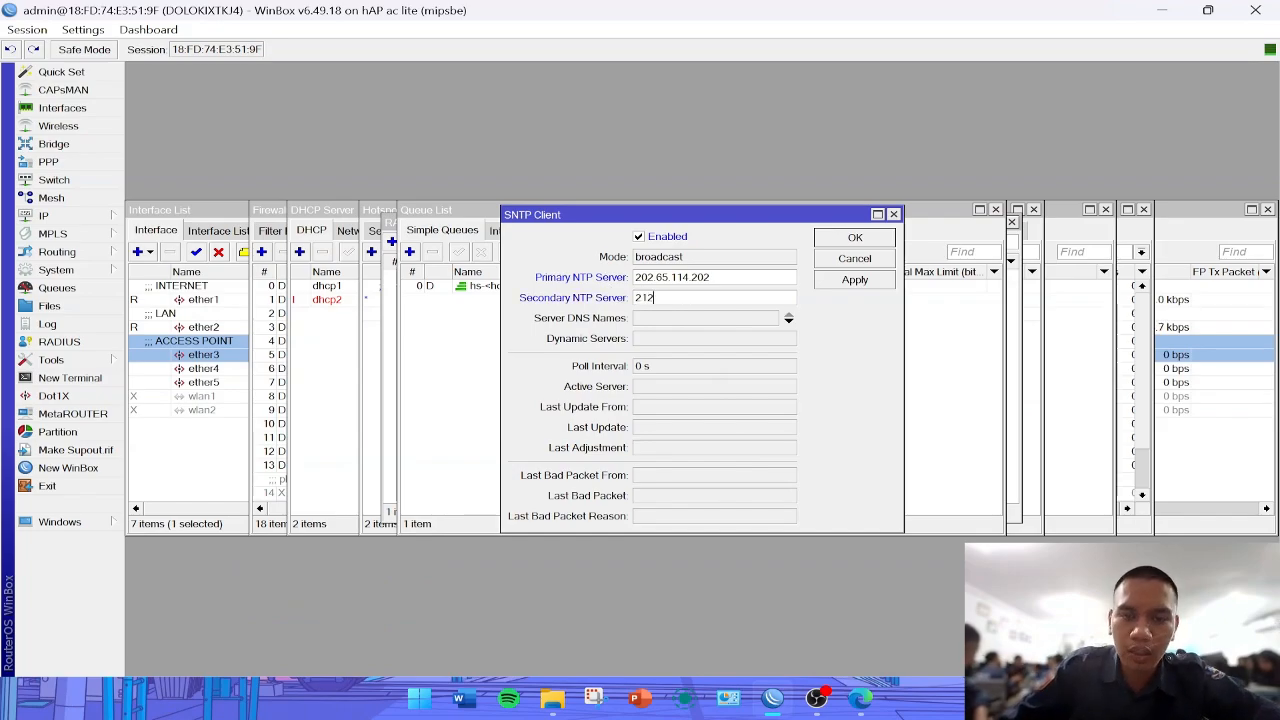
click(860, 698)
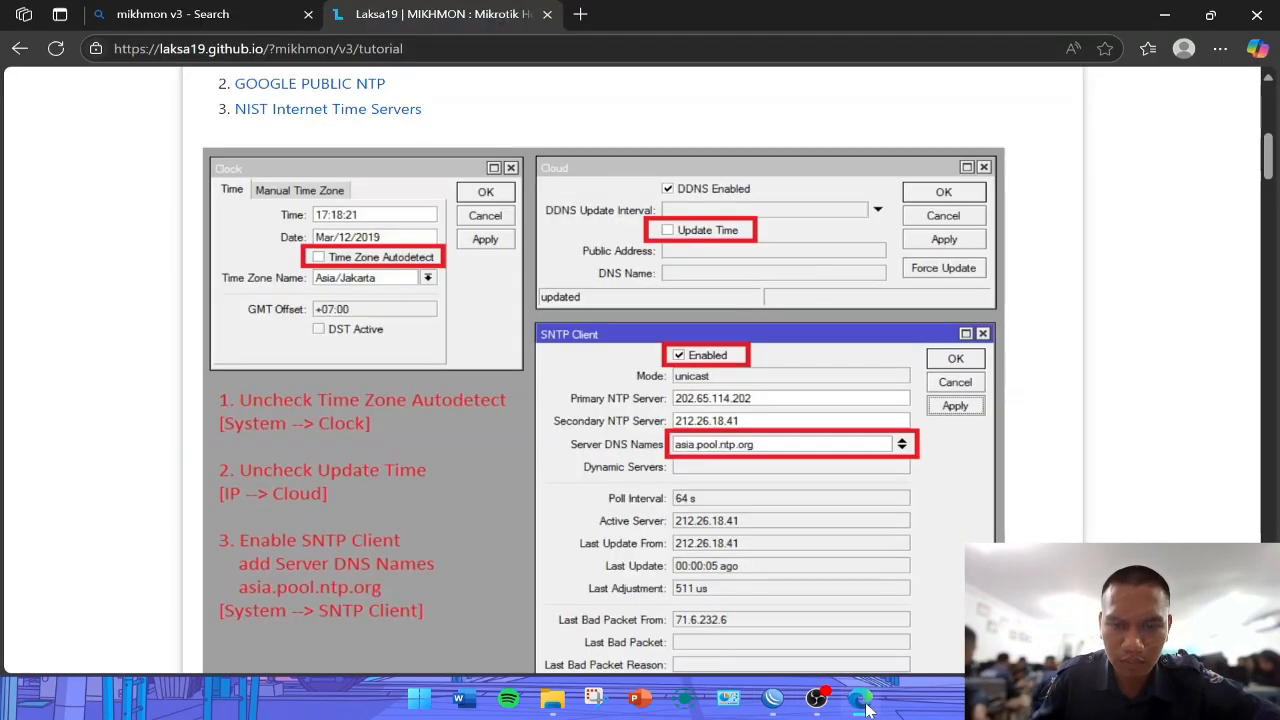
click(860, 698)
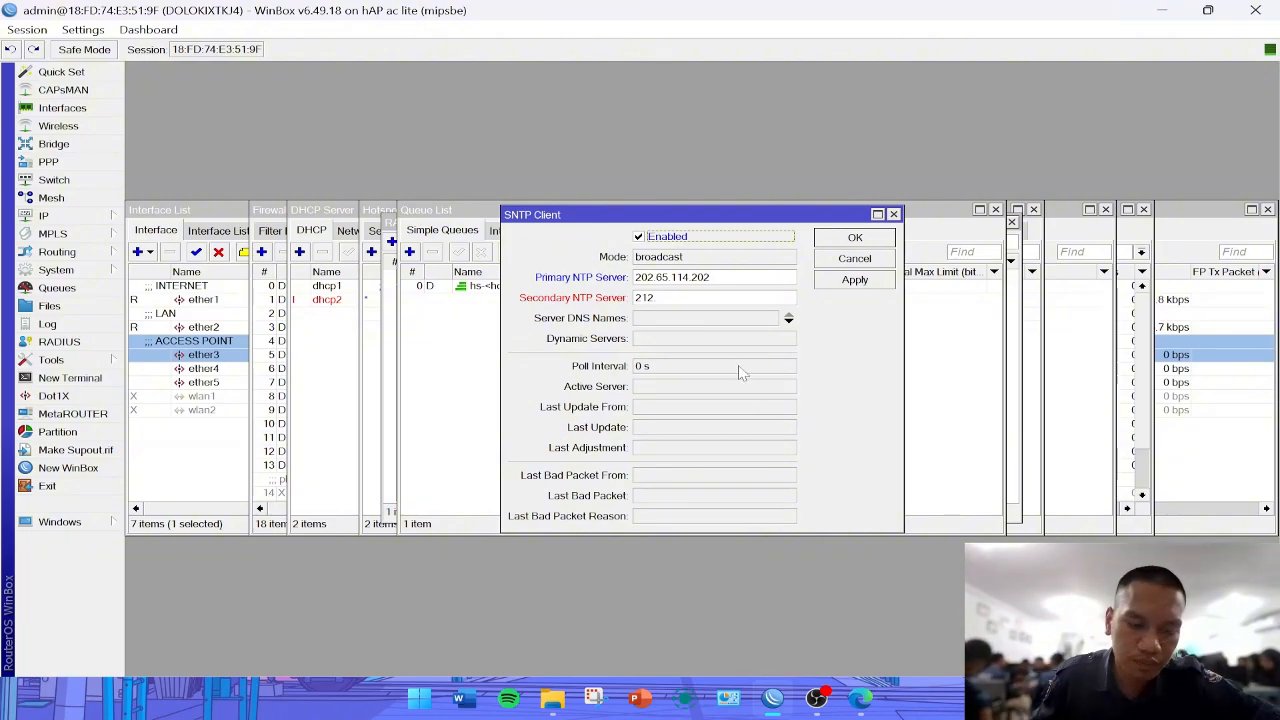
click(668, 298)
text(.26)
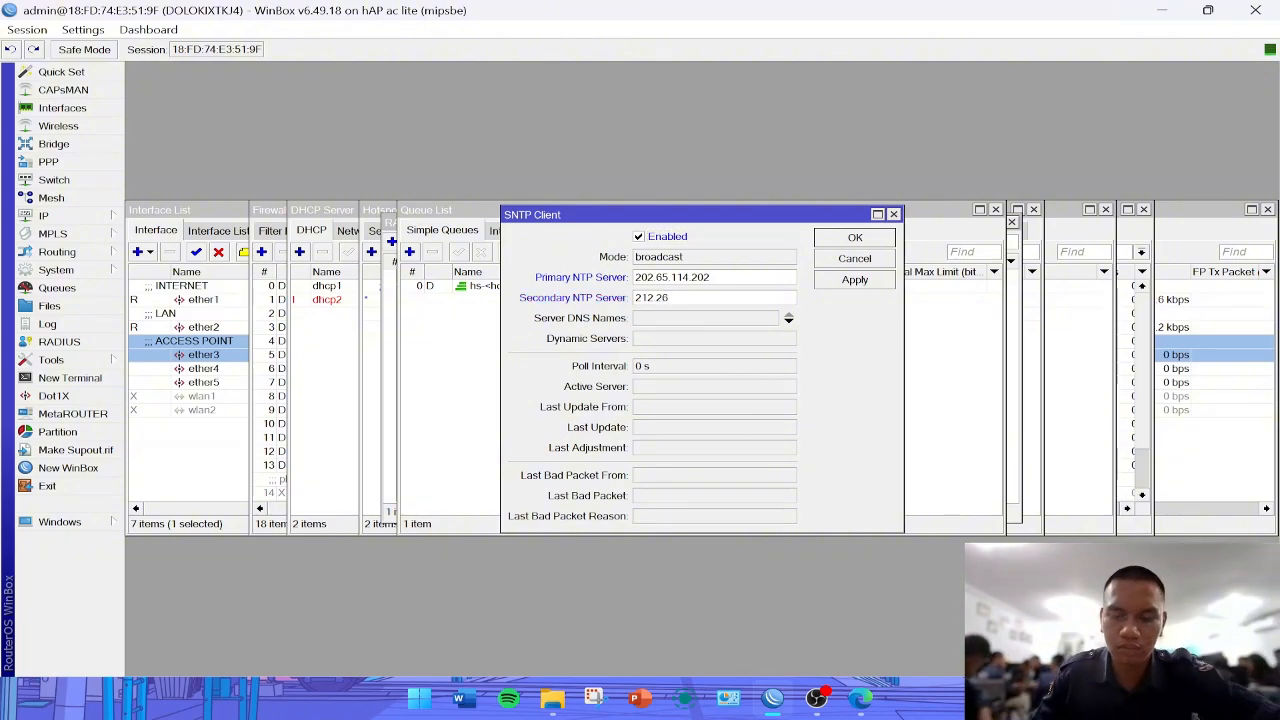
click(861, 700)
click(861, 700)
text(6)
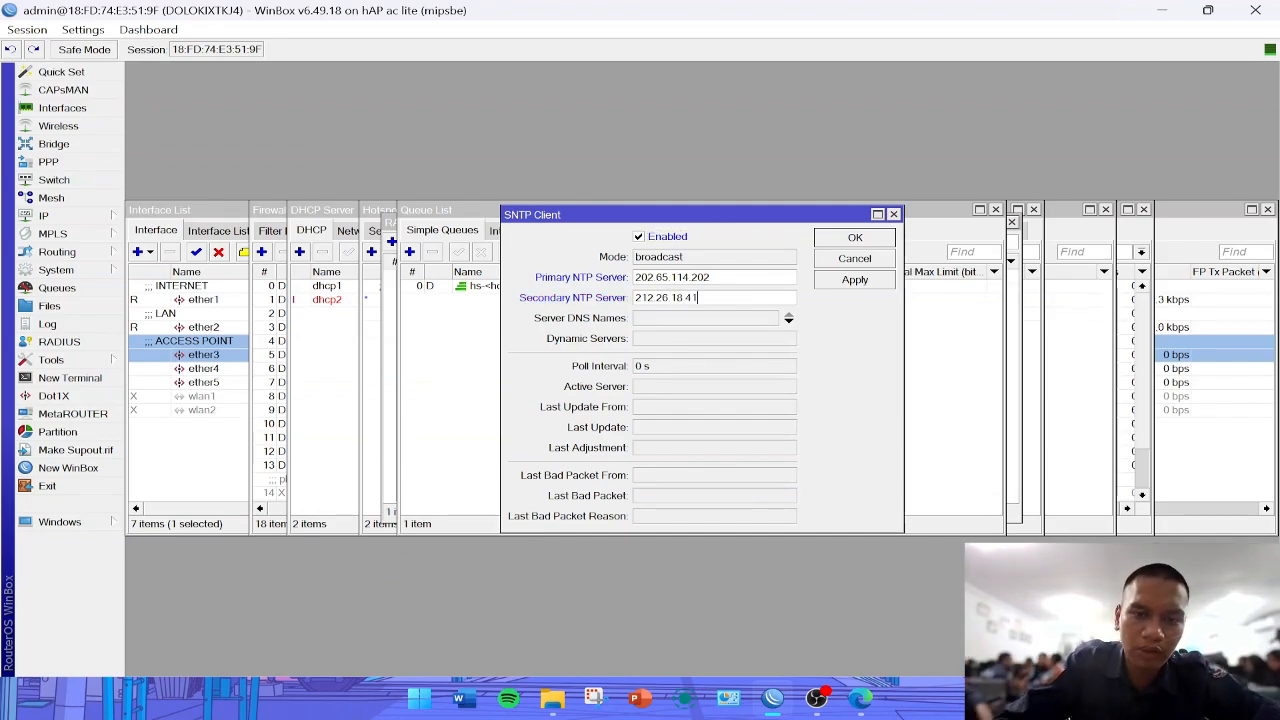
- Add asia.pool.ntp.org as the SNTP client's server DNS name and save the settings
click(704, 320)
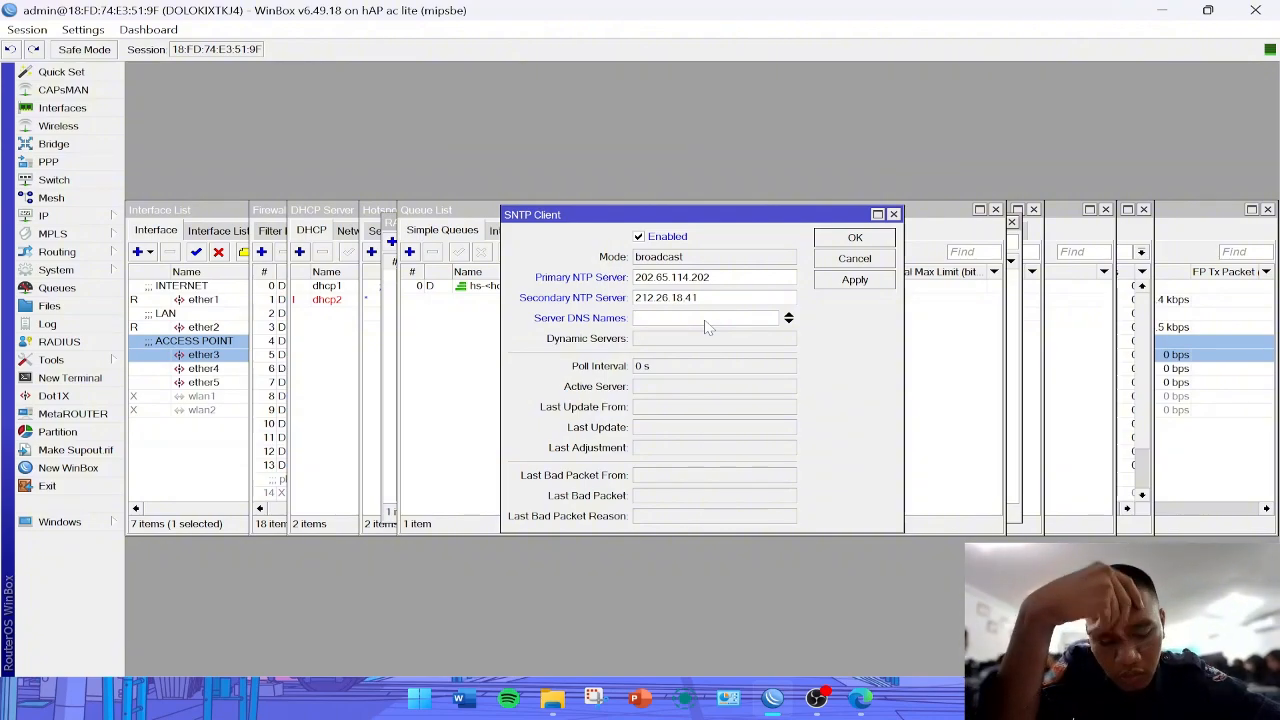
text(asia.)
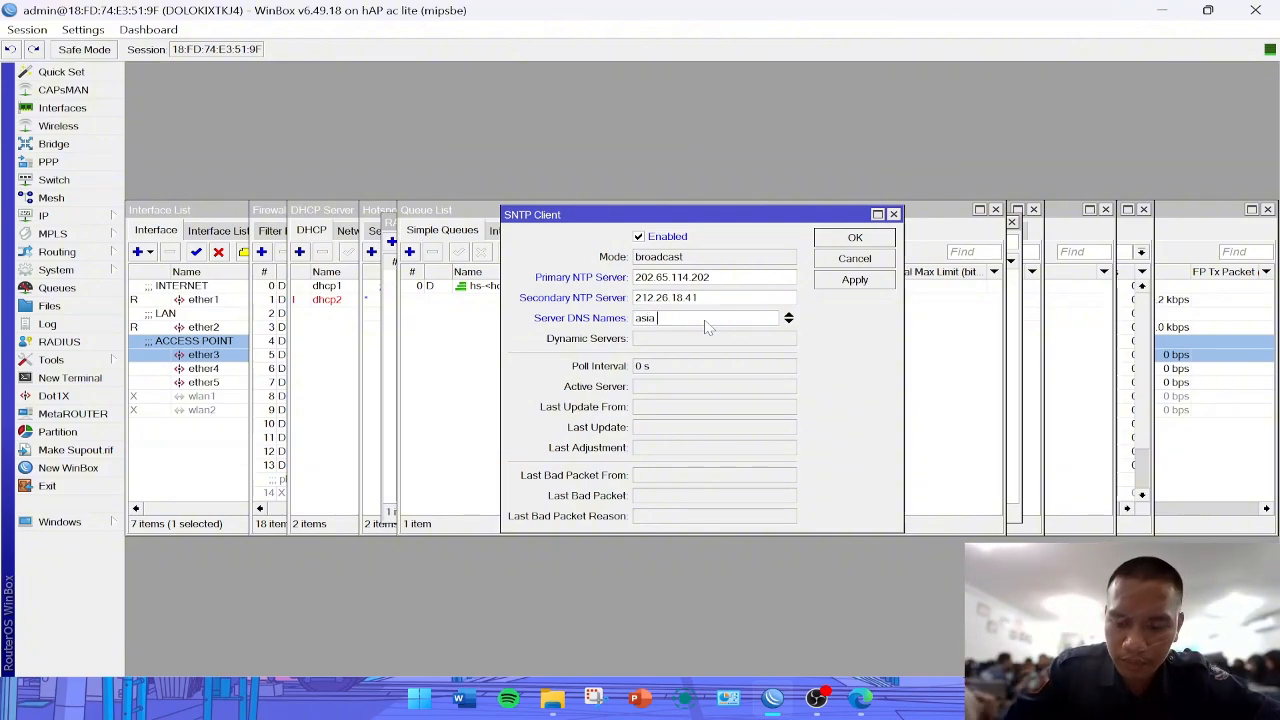
text(pool.ntp.org)
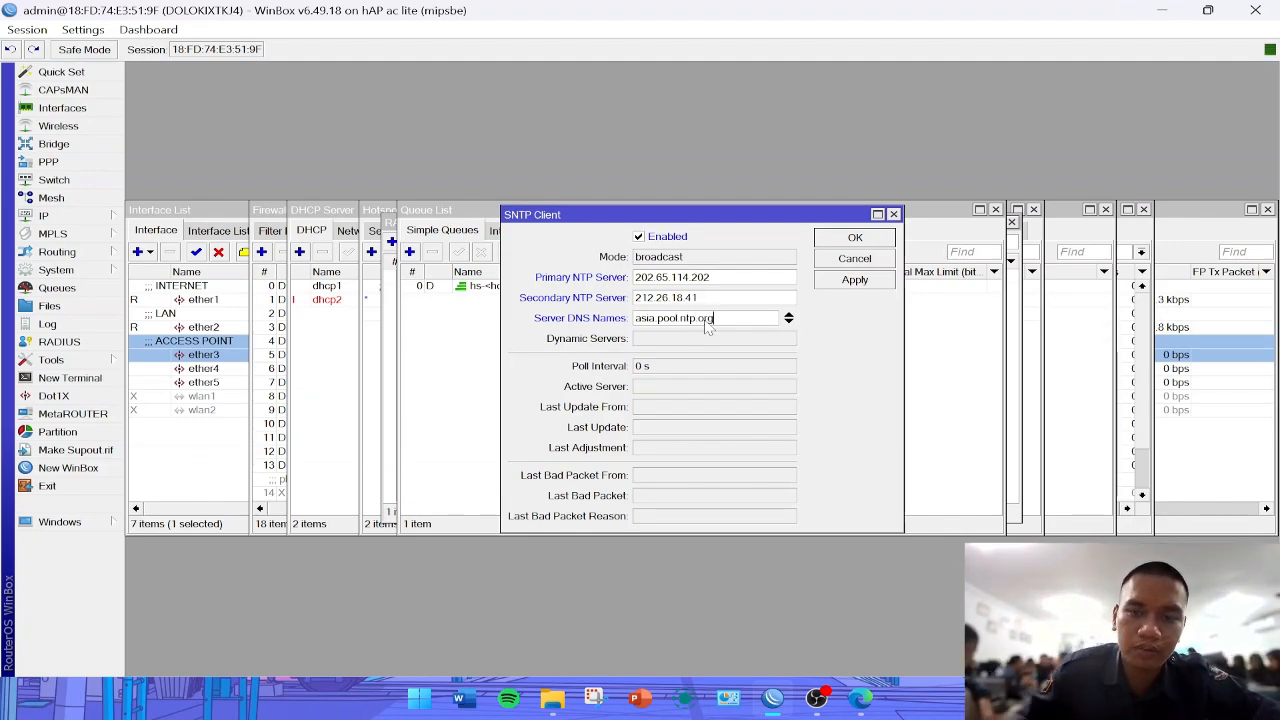
click(855, 279)
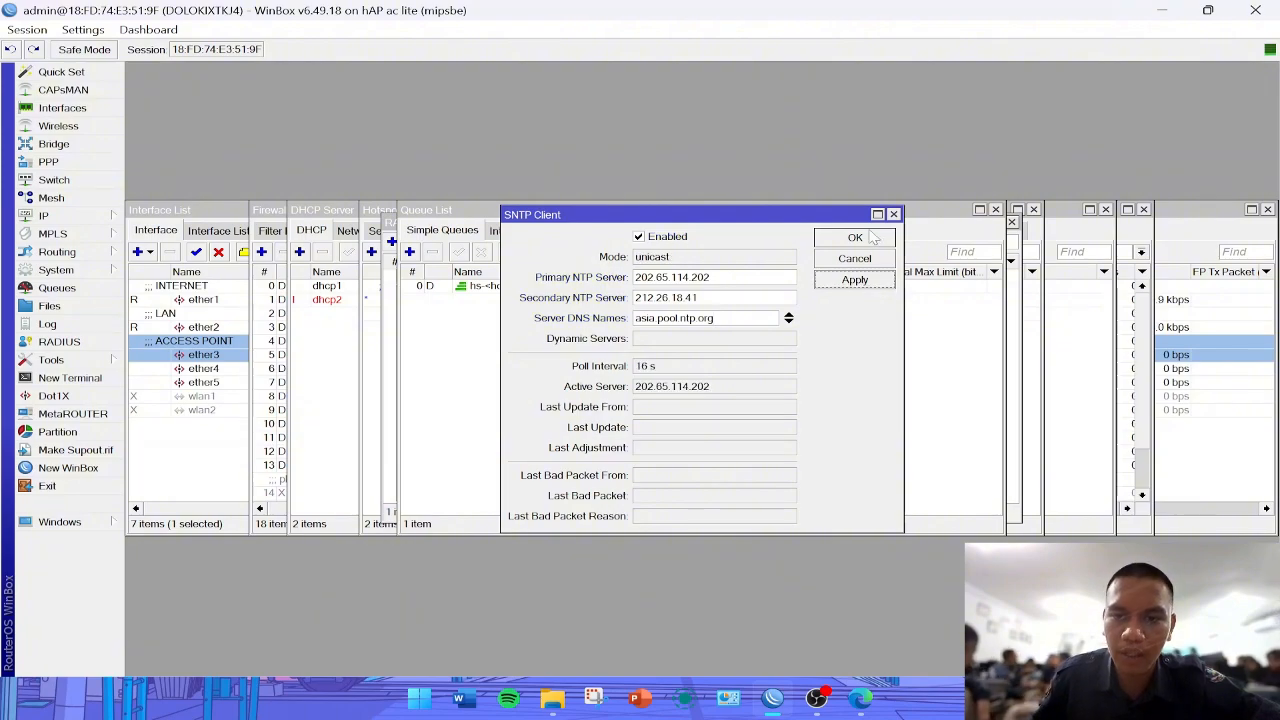
click(868, 238)
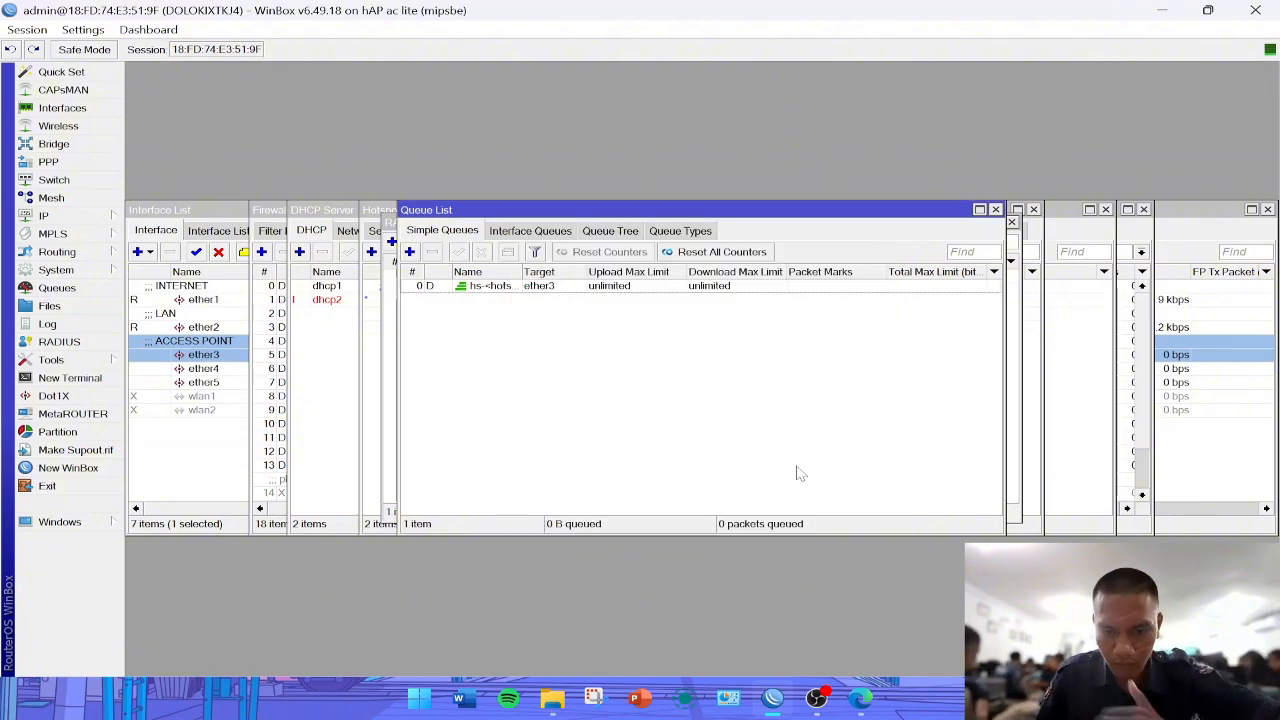
- Switch to the MIKHMON tutorial in Edge and read the installation steps for Mikhmon + Webserver
click(860, 698)
scroll(452, 367, down, 2)
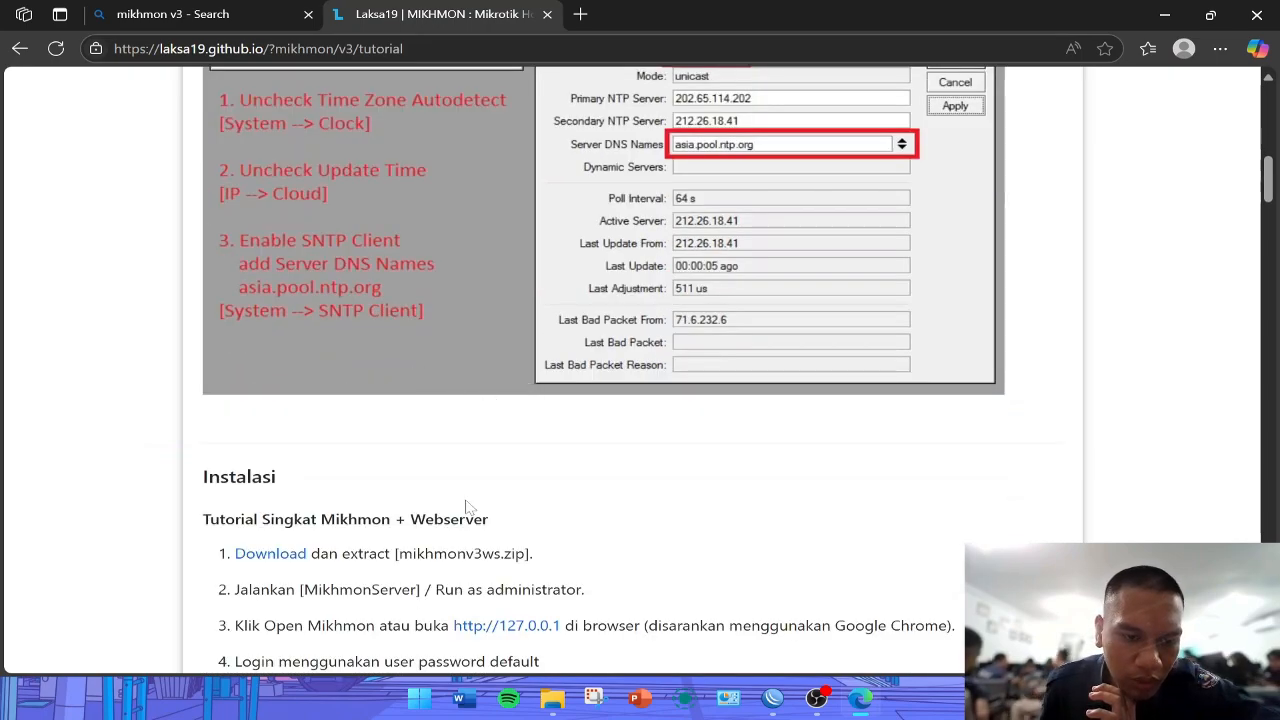
scroll(434, 376, down, 3)
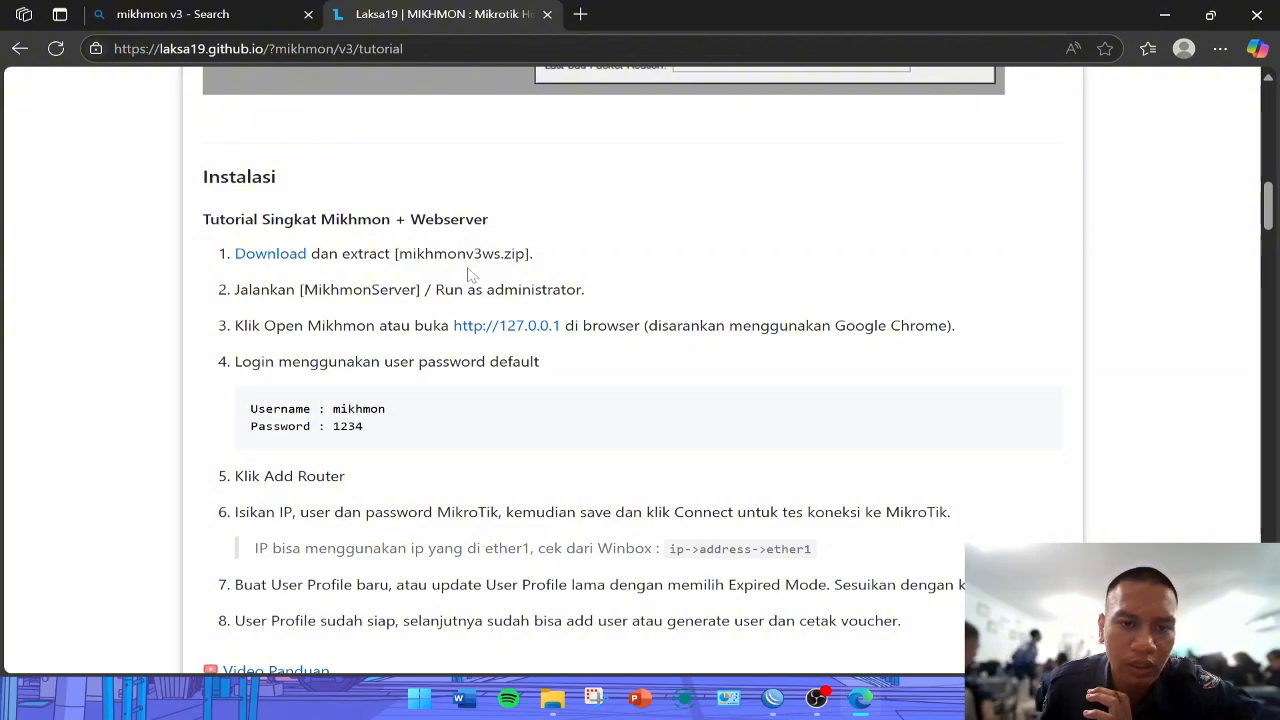
- Open a new browser window and search the web for mikhmon v3
key(ctrl+n)
text(mi)
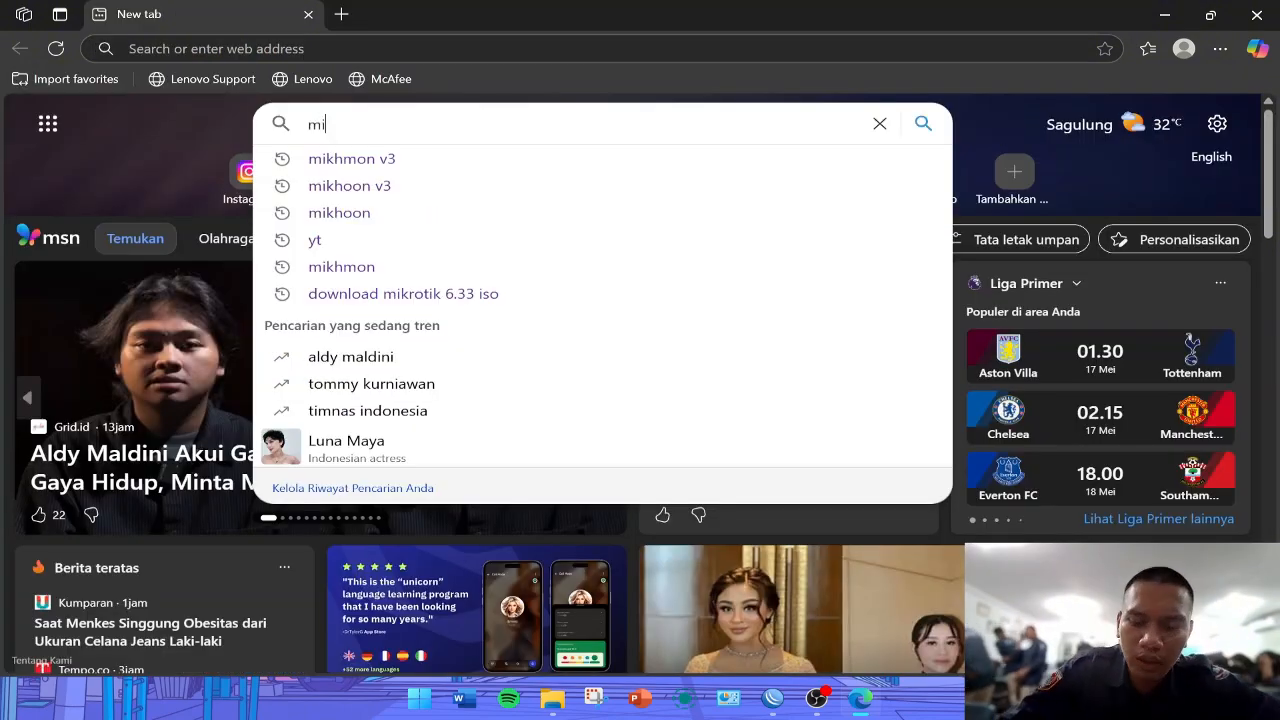
text(khm)
key(BackSpace)
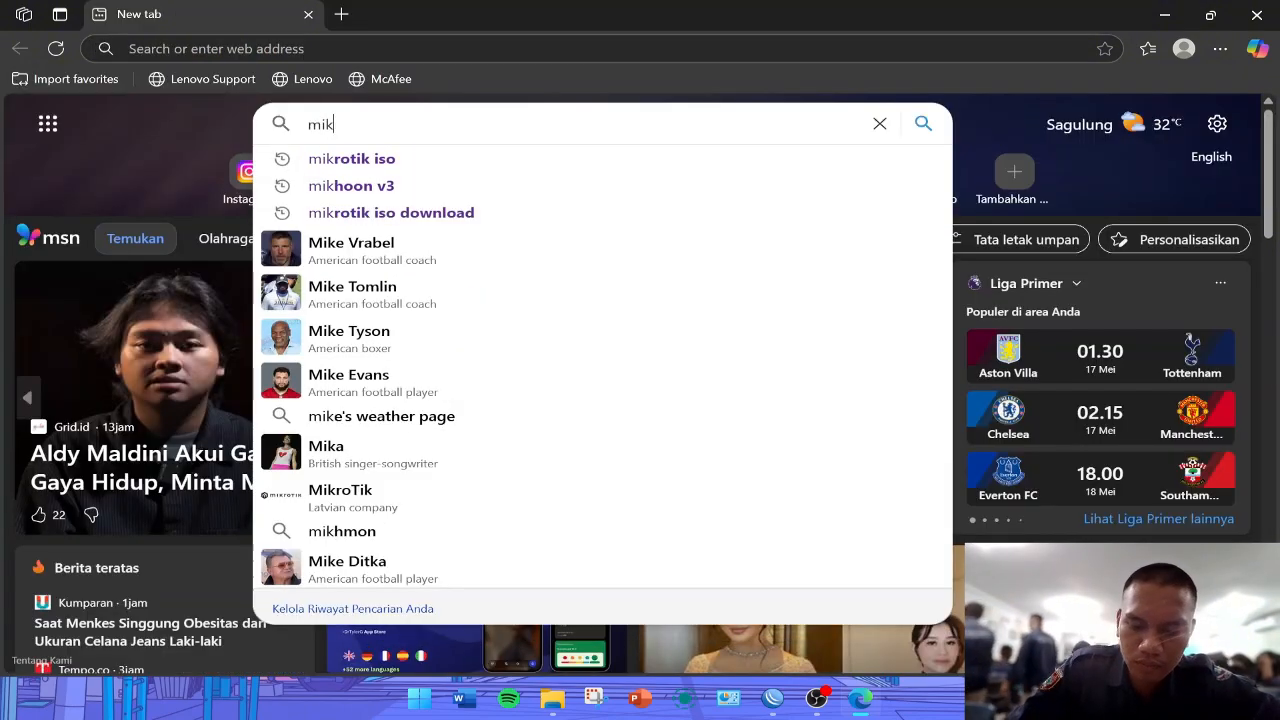
text(hmon v4)
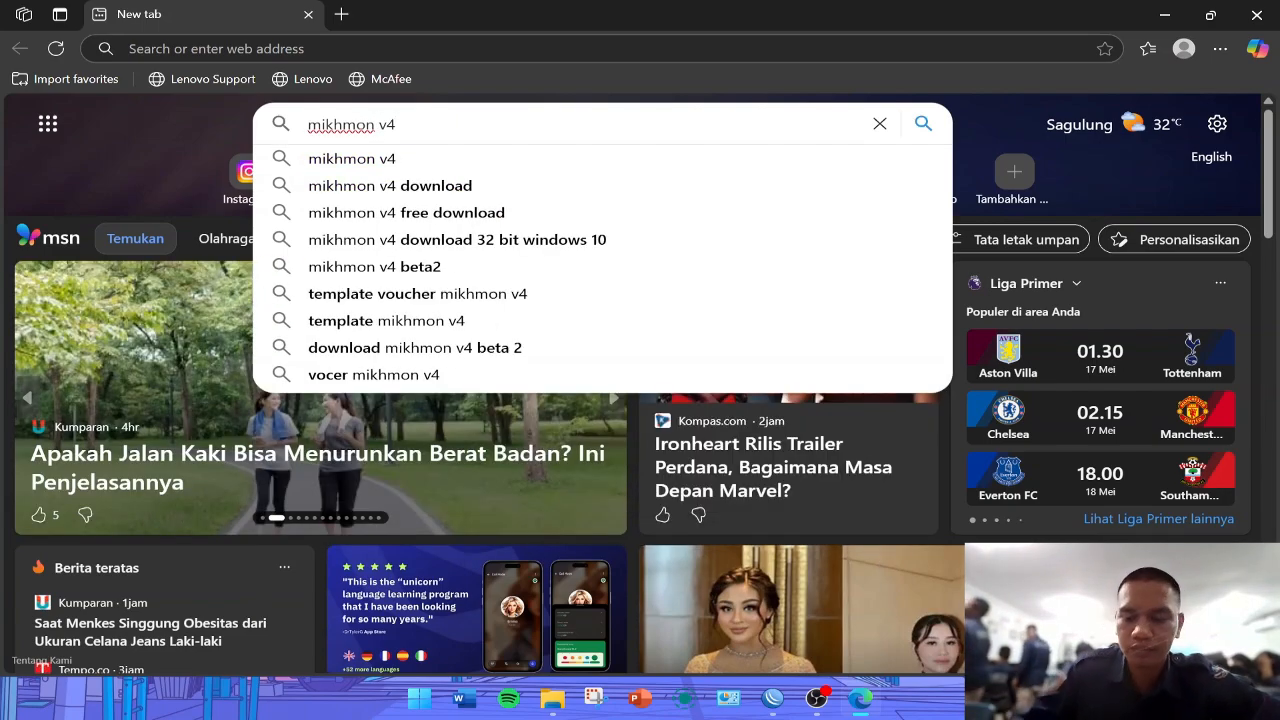
key(BackSpace)
text(3)
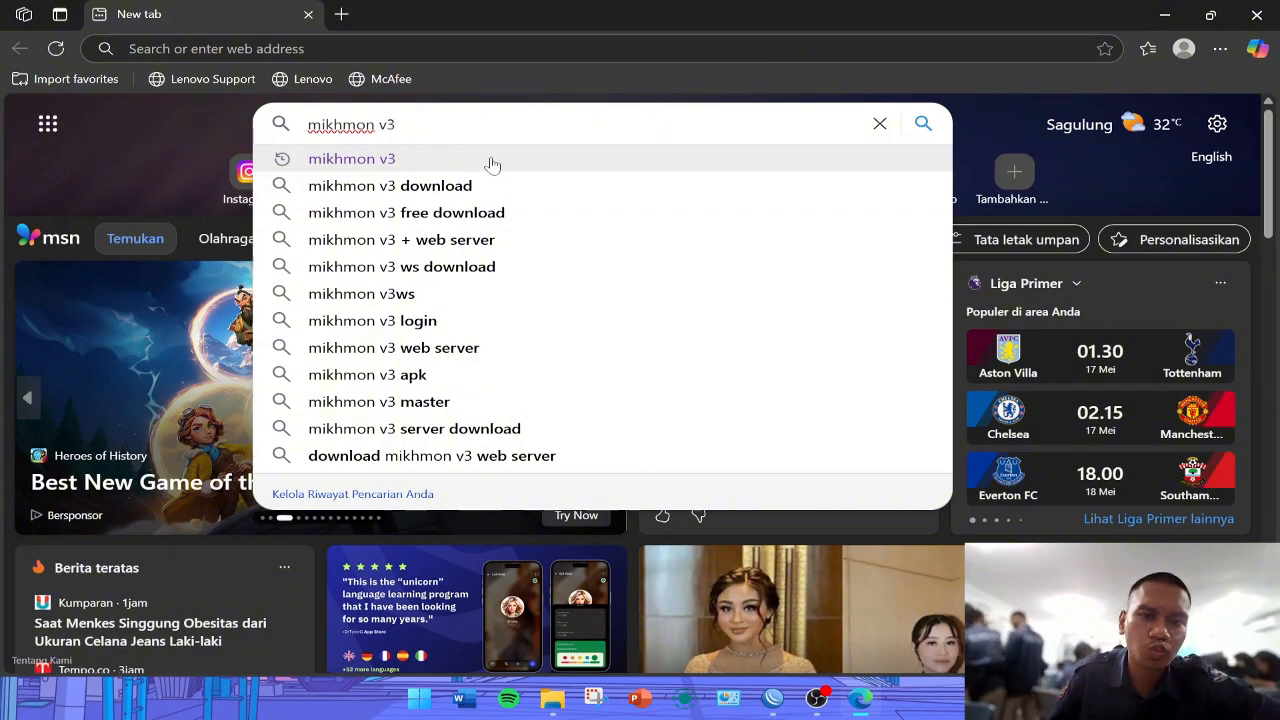
click(492, 164)
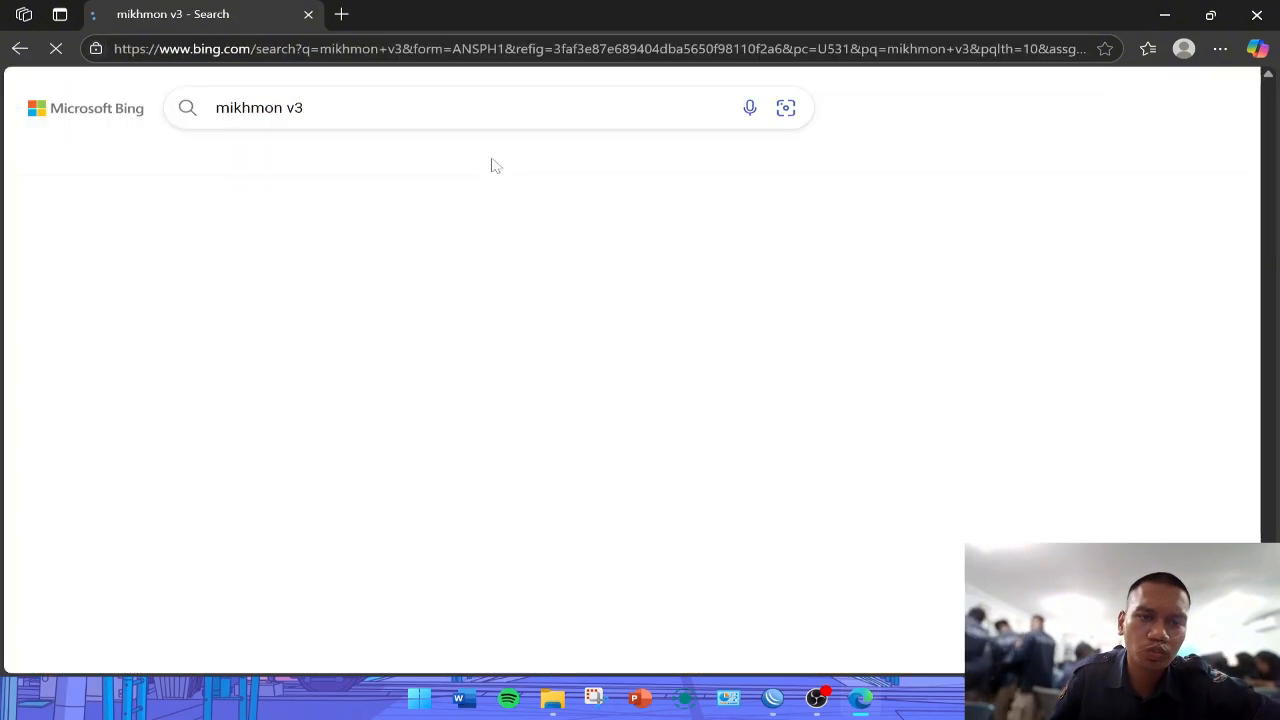
- Open the MIKHMON V3 tutorial on the Laksa19 site and review its NTP preparation and Mikhmon + Webserver installation steps
click(322, 345)
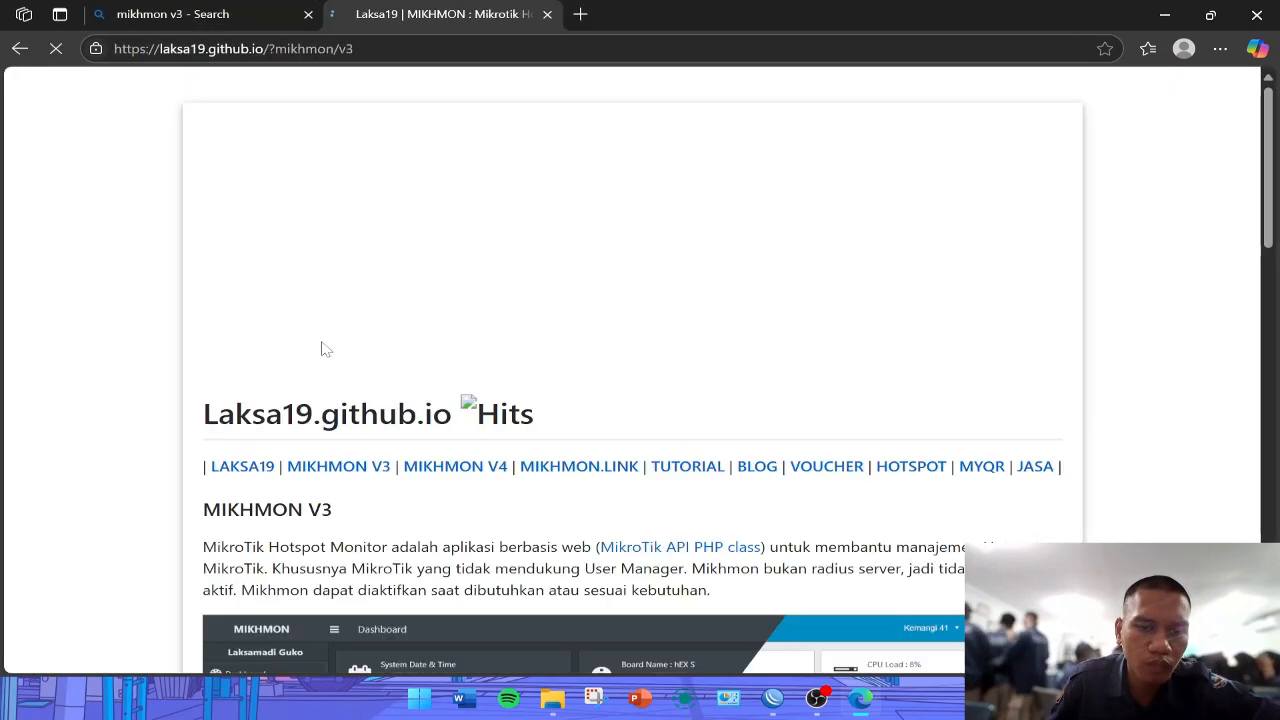
click(707, 316)
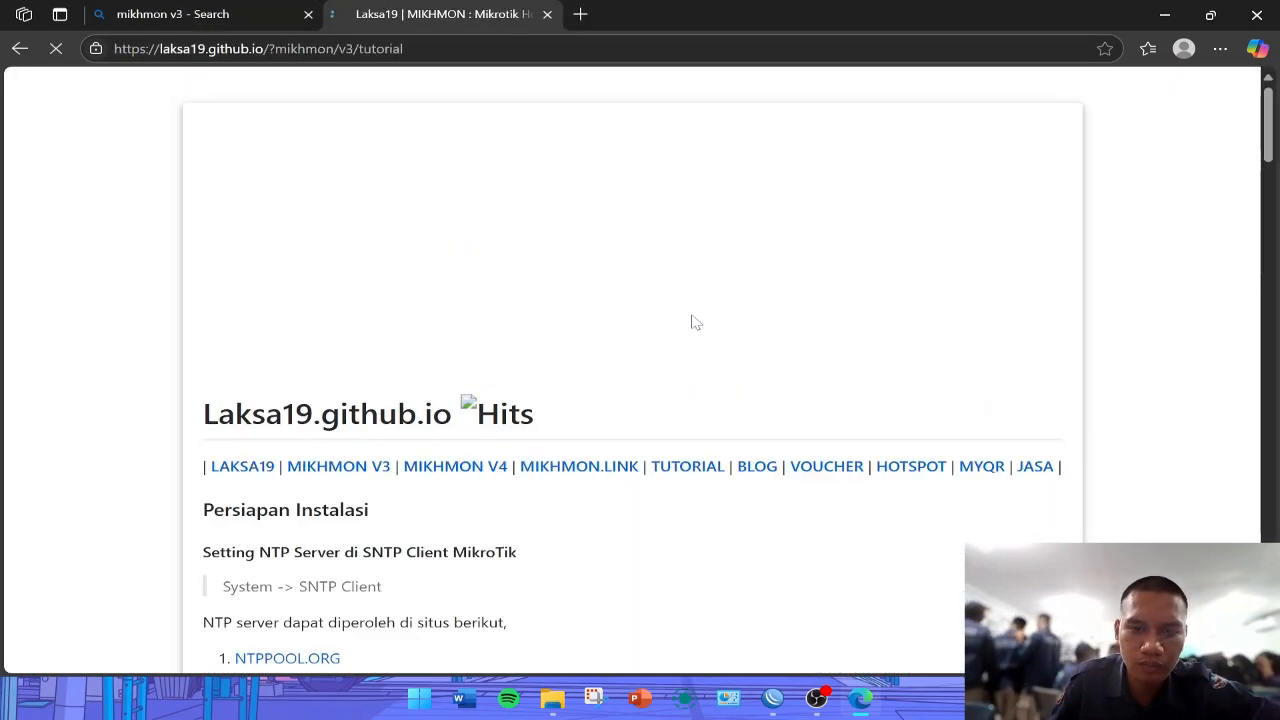
scroll(691, 323, down, 3)
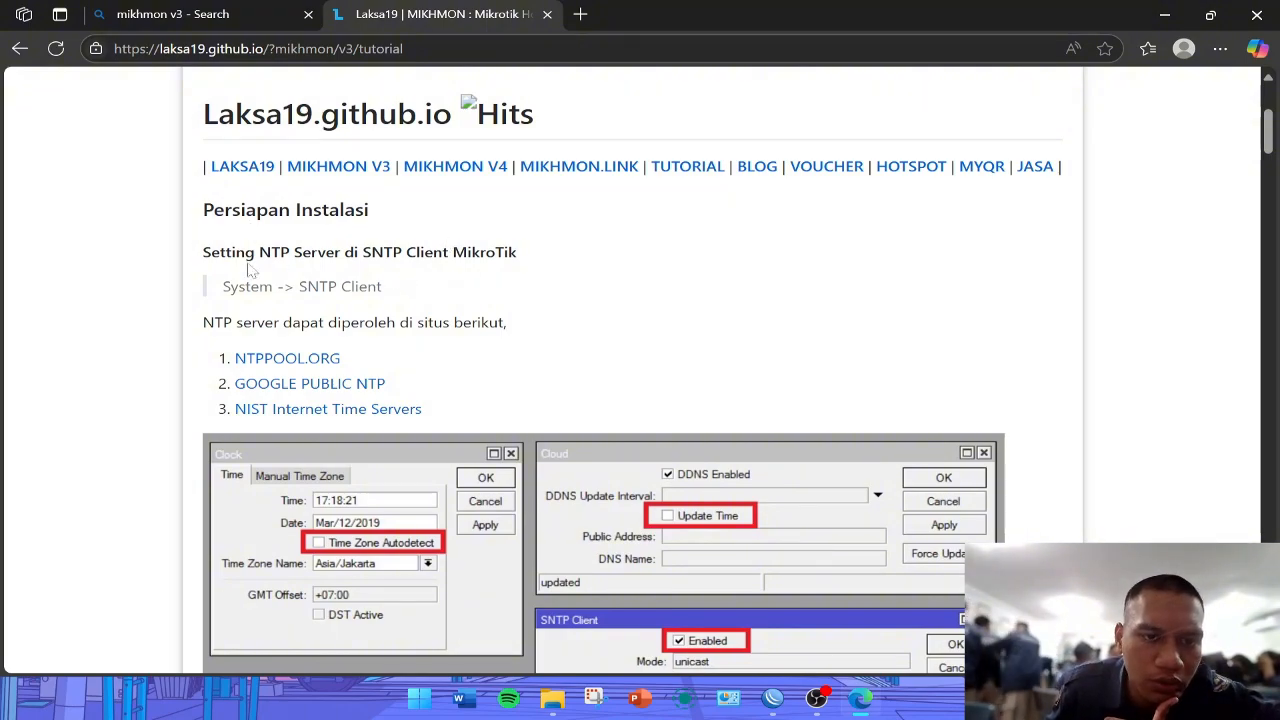
scroll(530, 295, down, 3)
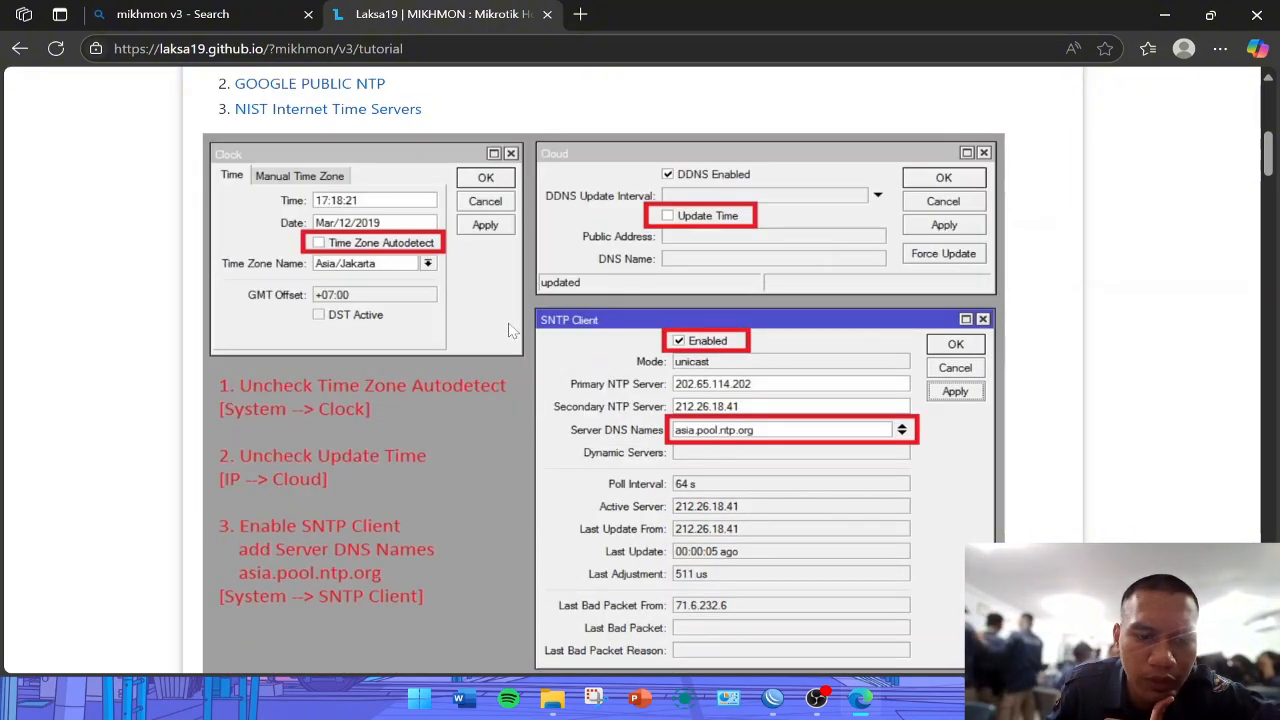
scroll(510, 330, down, 6)
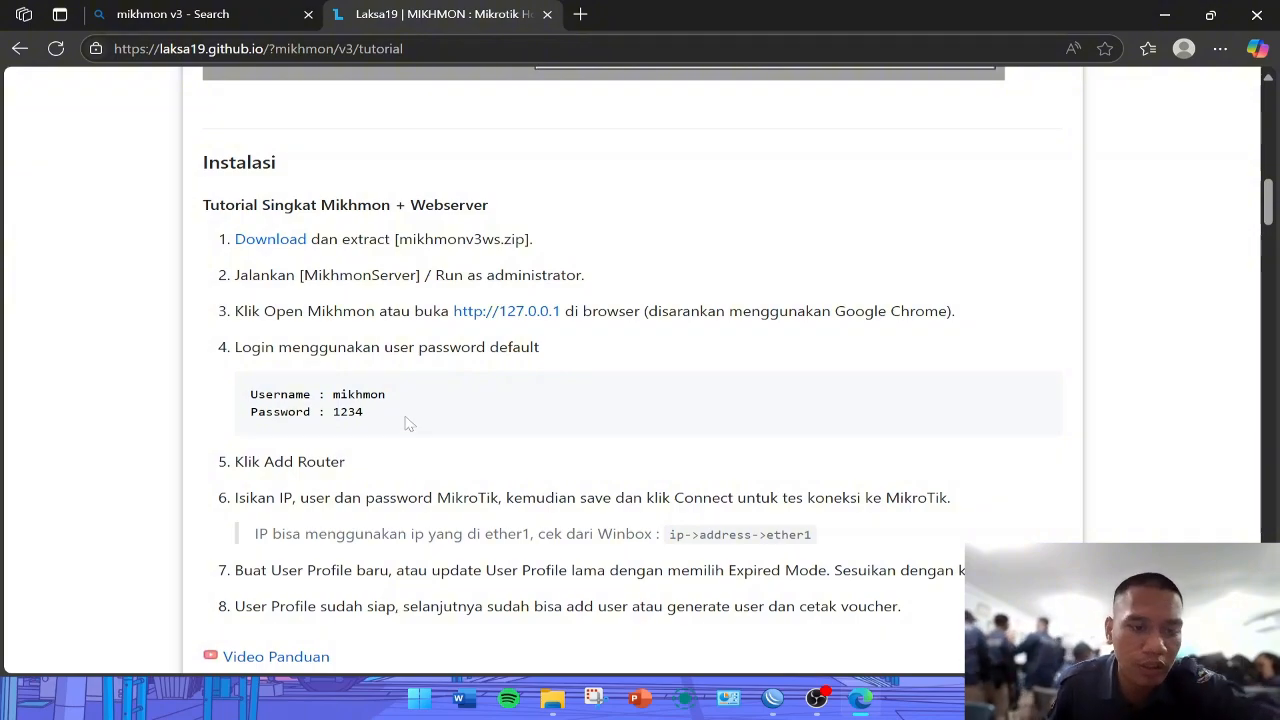
scroll(409, 423, down, 2)
scroll(488, 376, up, 2)
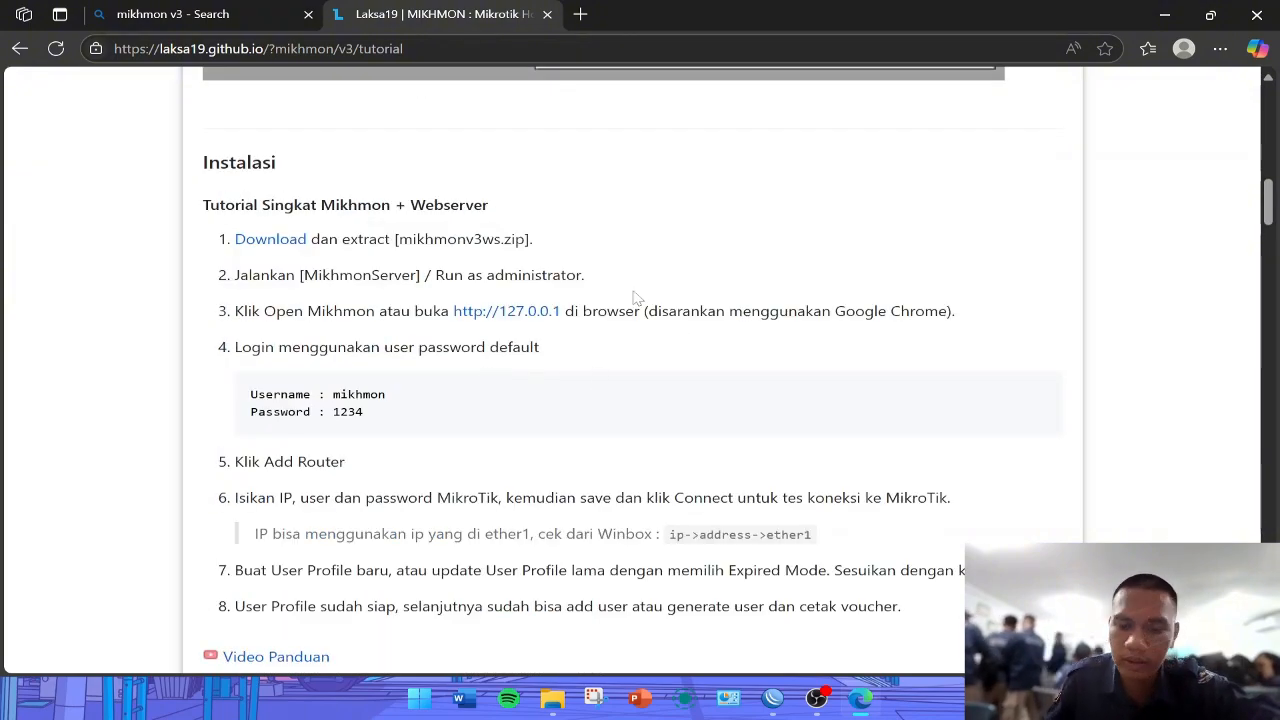
- Switch to File Explorer and extract mikhmonv3ws123.zip to D:\Data Sekolah\Sampel\mikhmonv3ws123
click(552, 698)
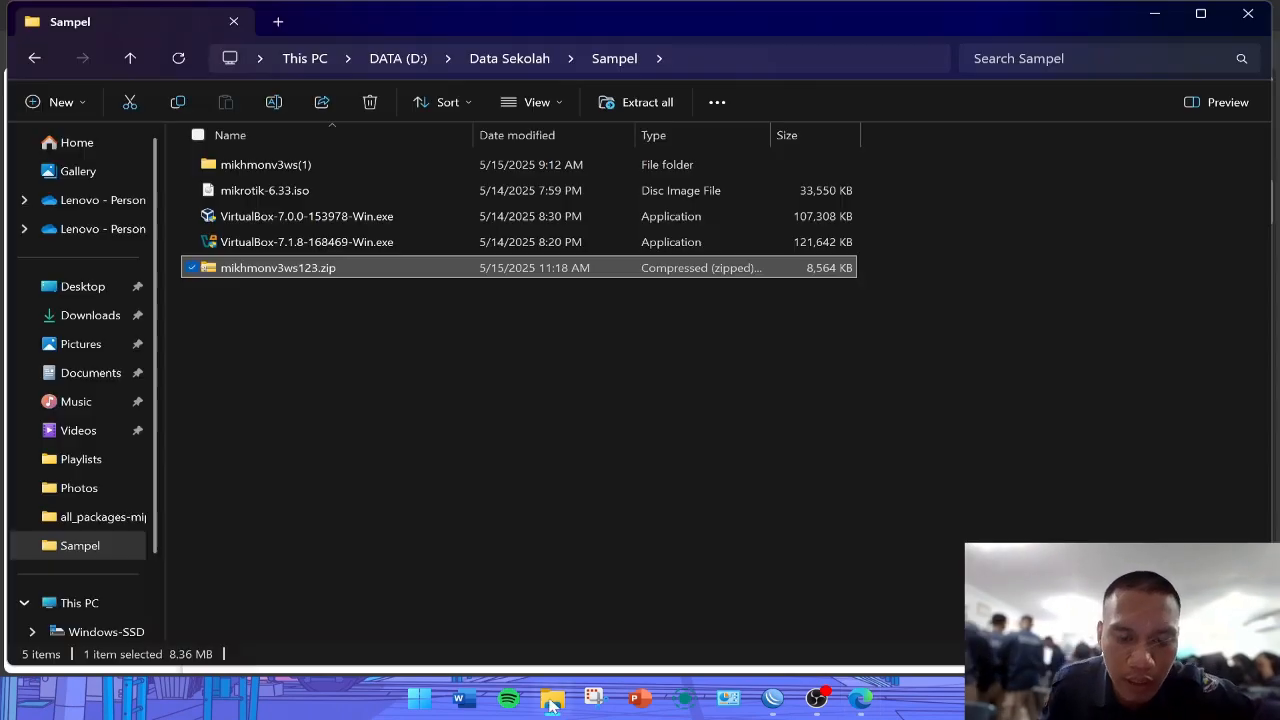
right_click(292, 271)
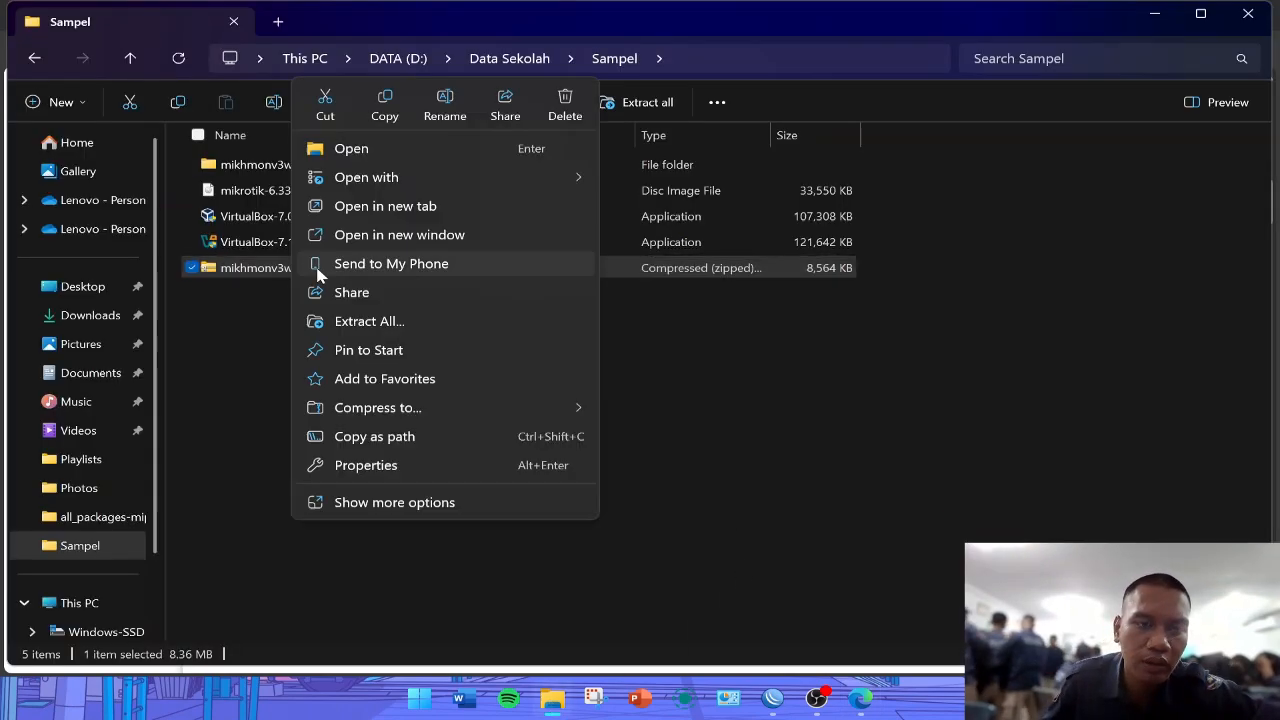
click(394, 322)
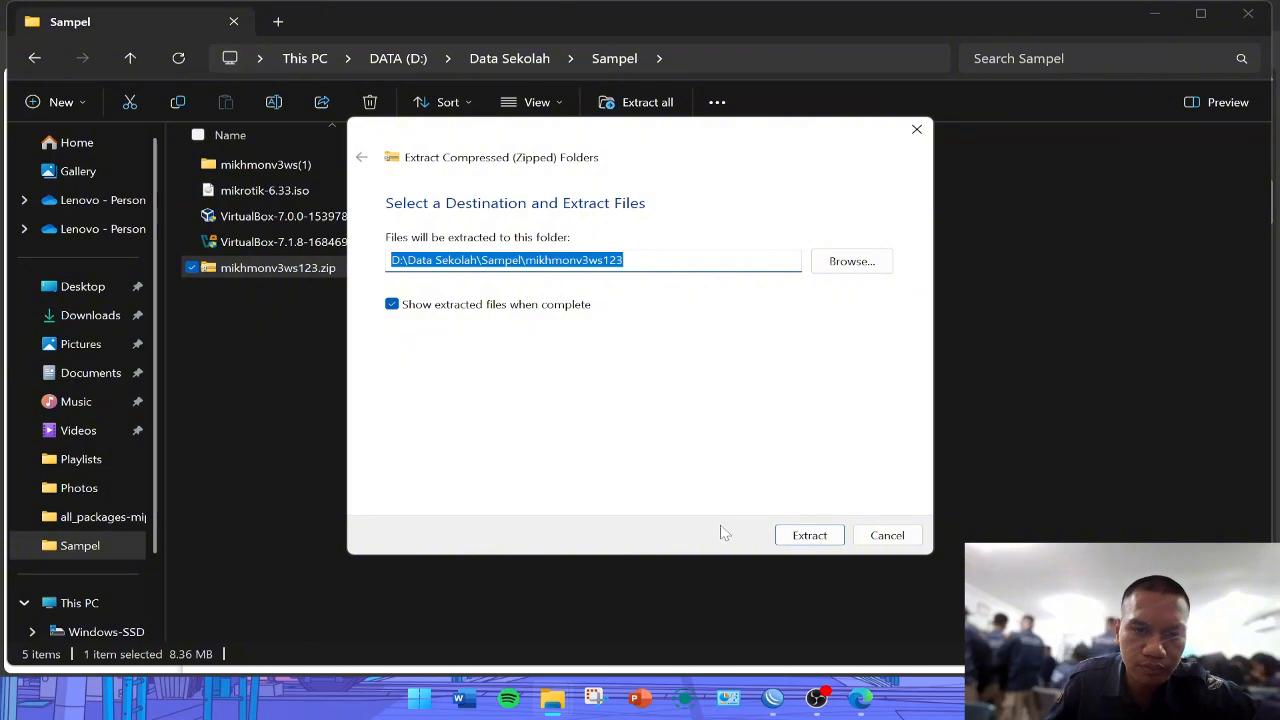
click(795, 535)
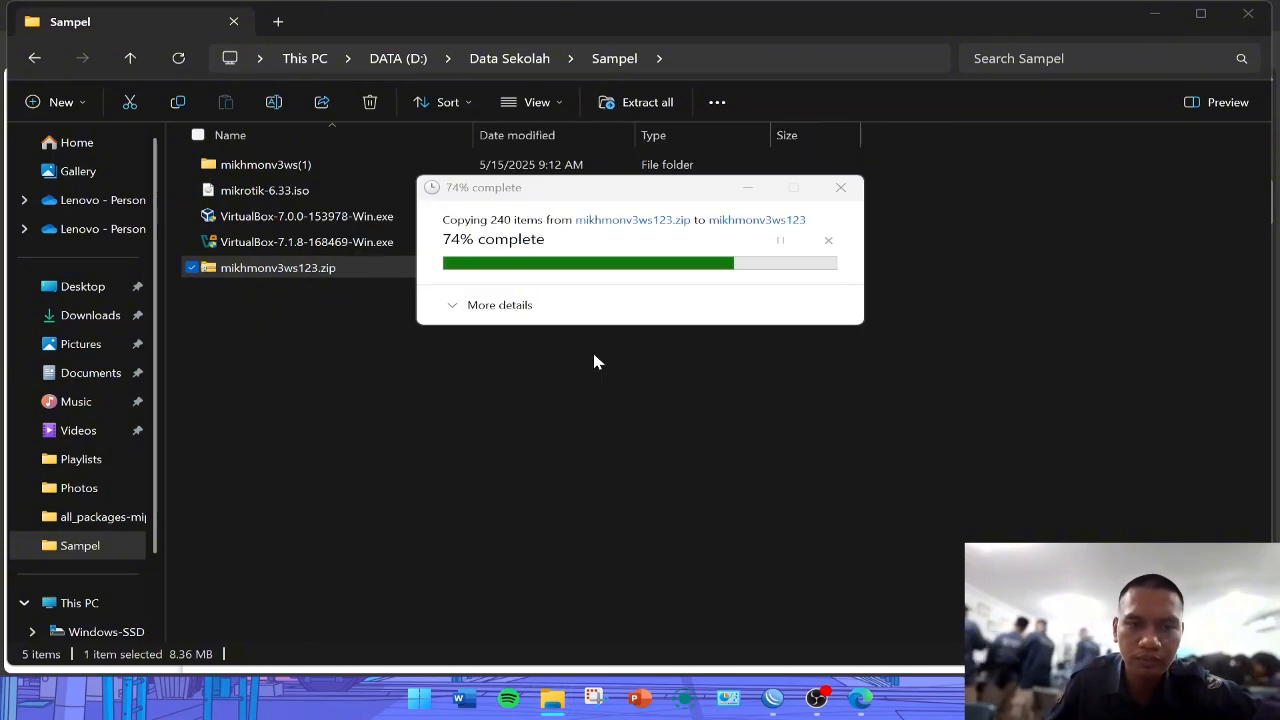
- Launch MikhmonServer.exe from the extracted Mikhmon Server folder and change its server port to 60
double_click(325, 163)
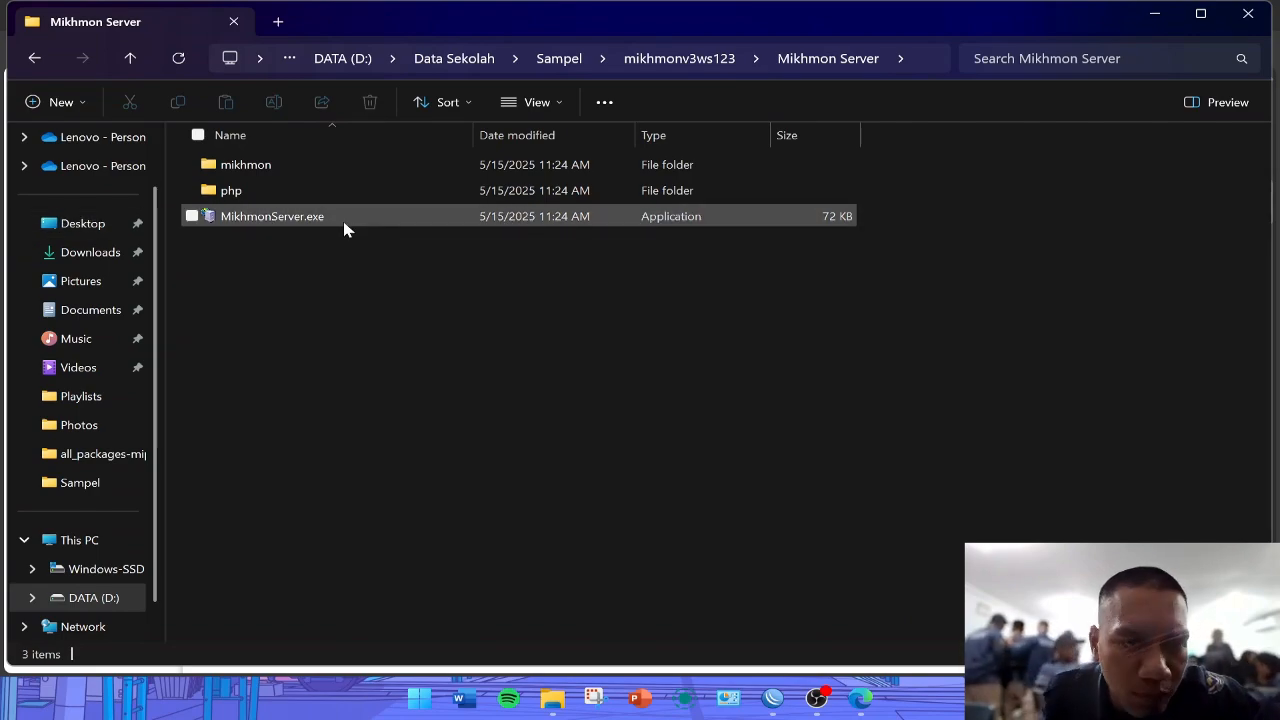
double_click(336, 220)
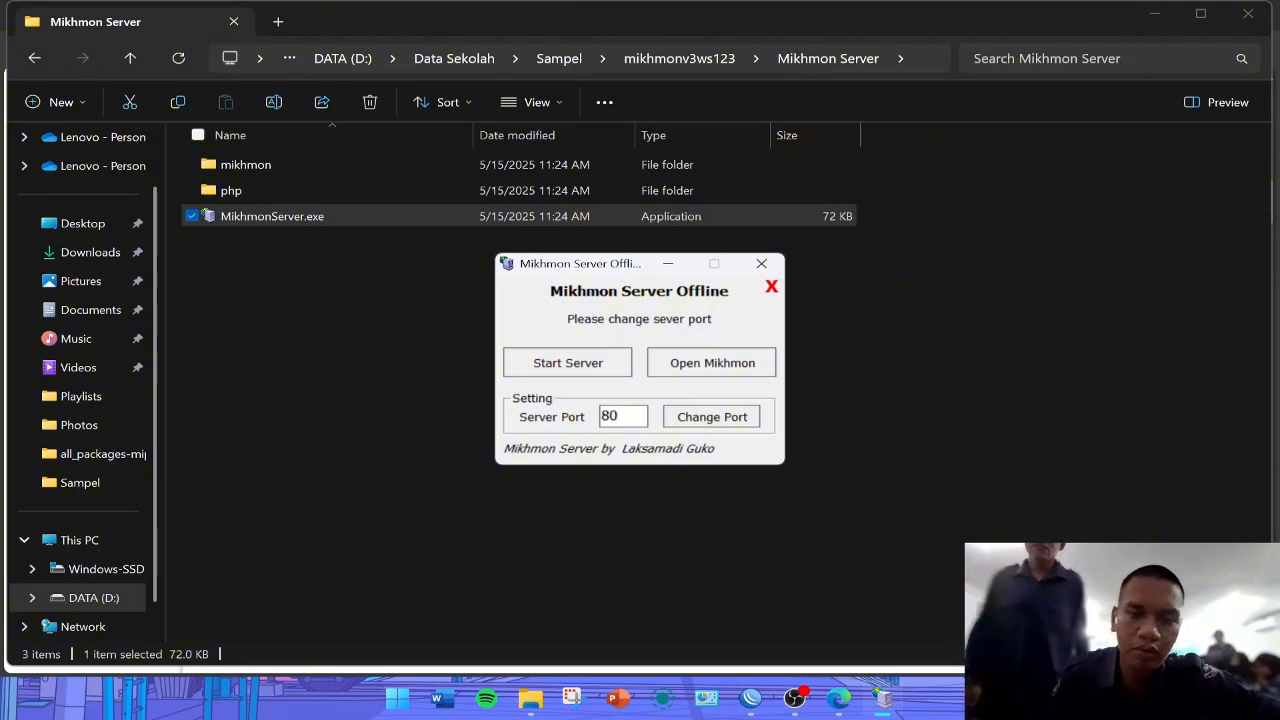
key(BackSpace)
key(BackSpace)
text(60)
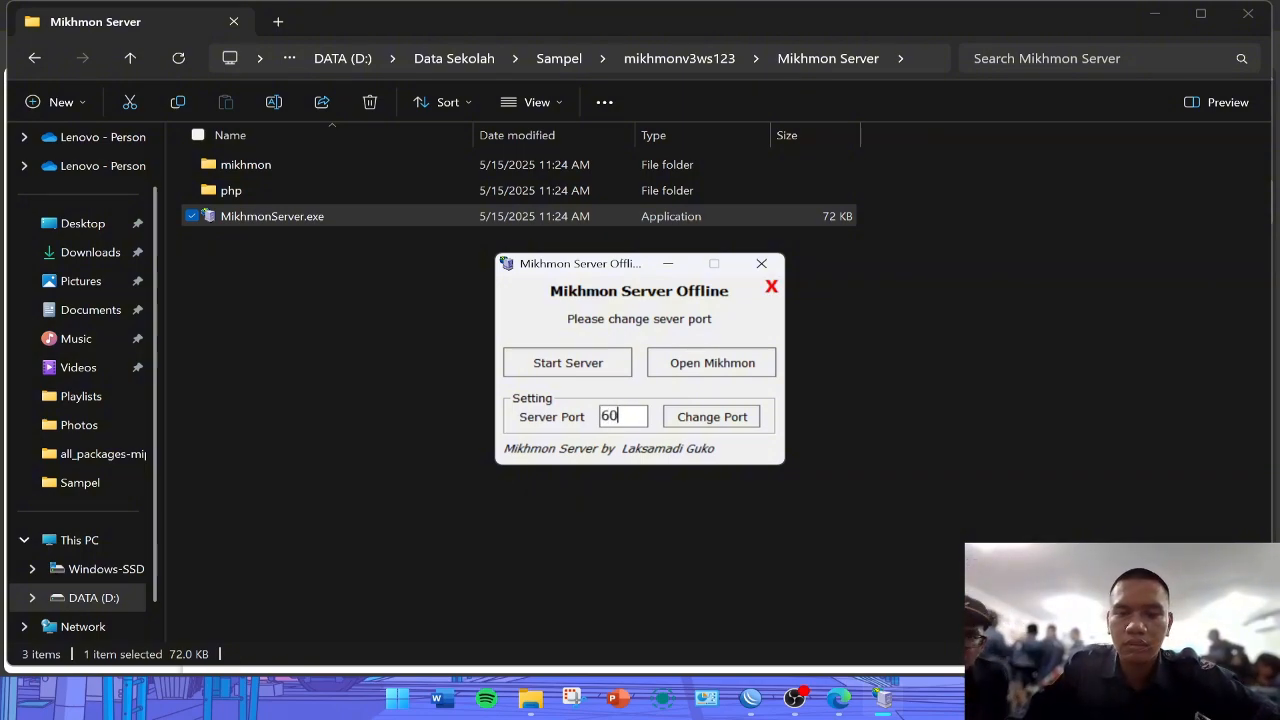
click(703, 417)
- Start the Mikhmon server with PHP CLI allowed through the Windows firewall, and open Mikhmon in the browser
click(567, 370)
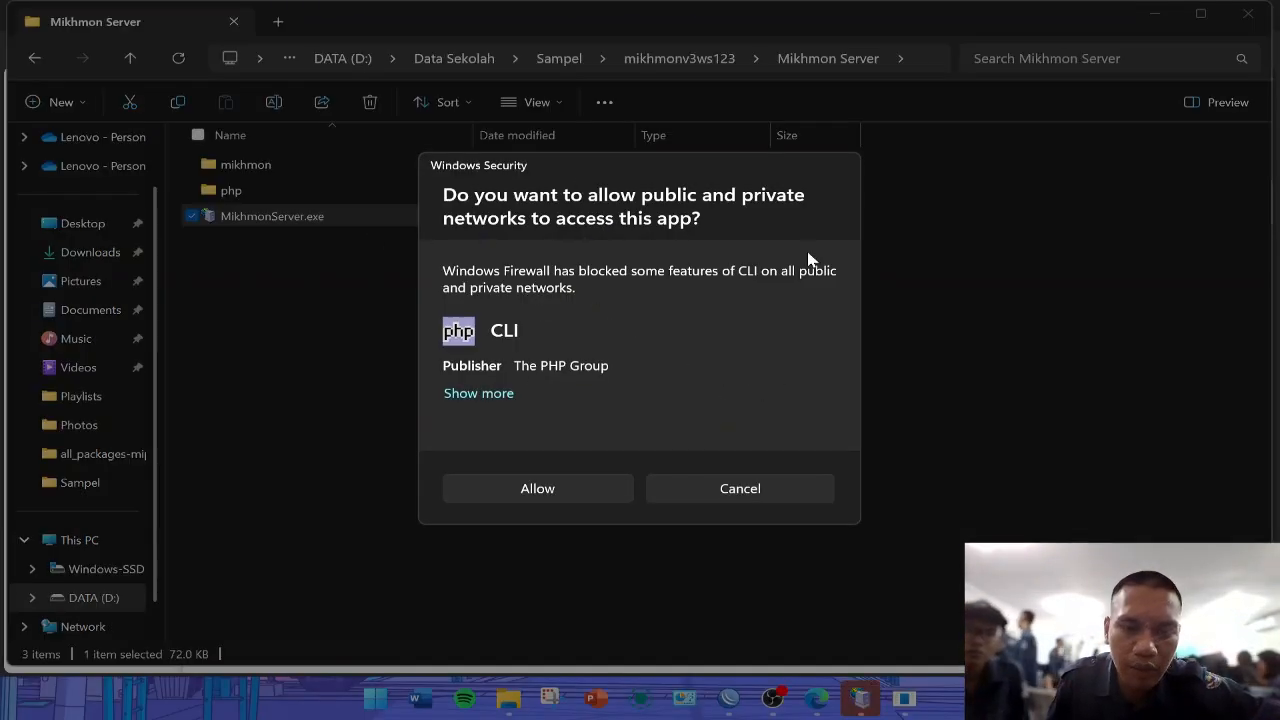
click(540, 489)
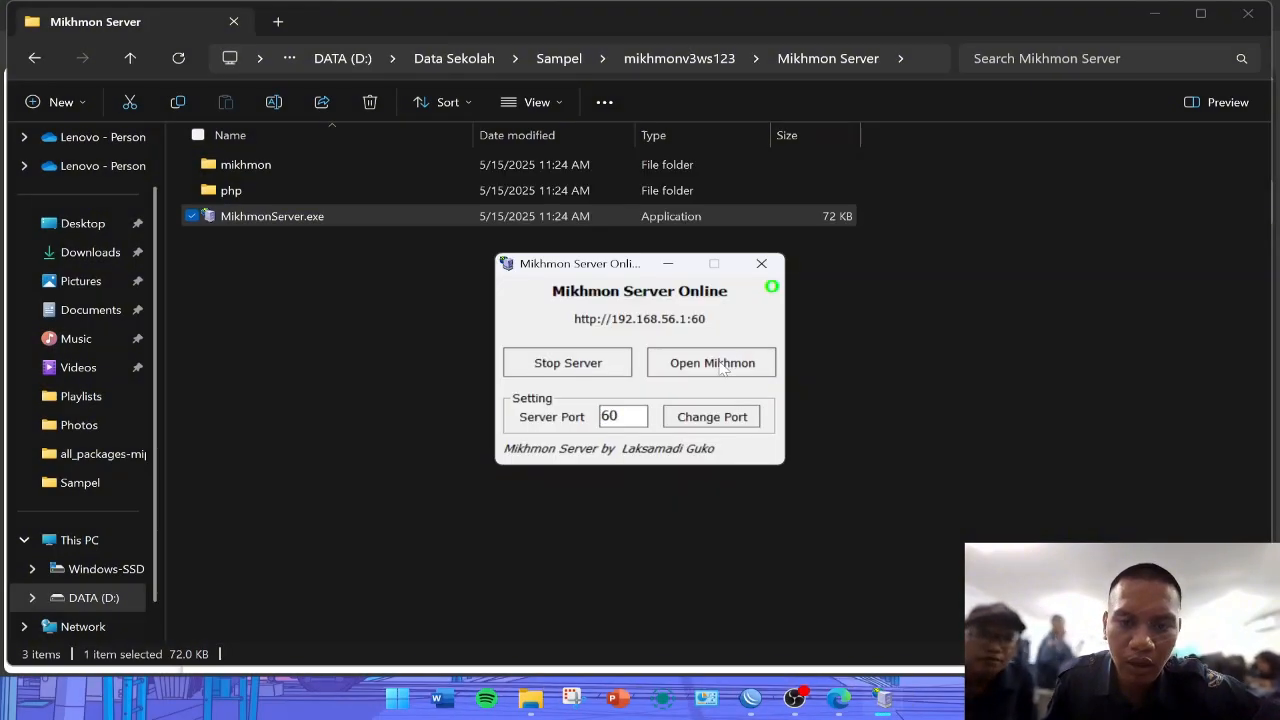
click(722, 366)
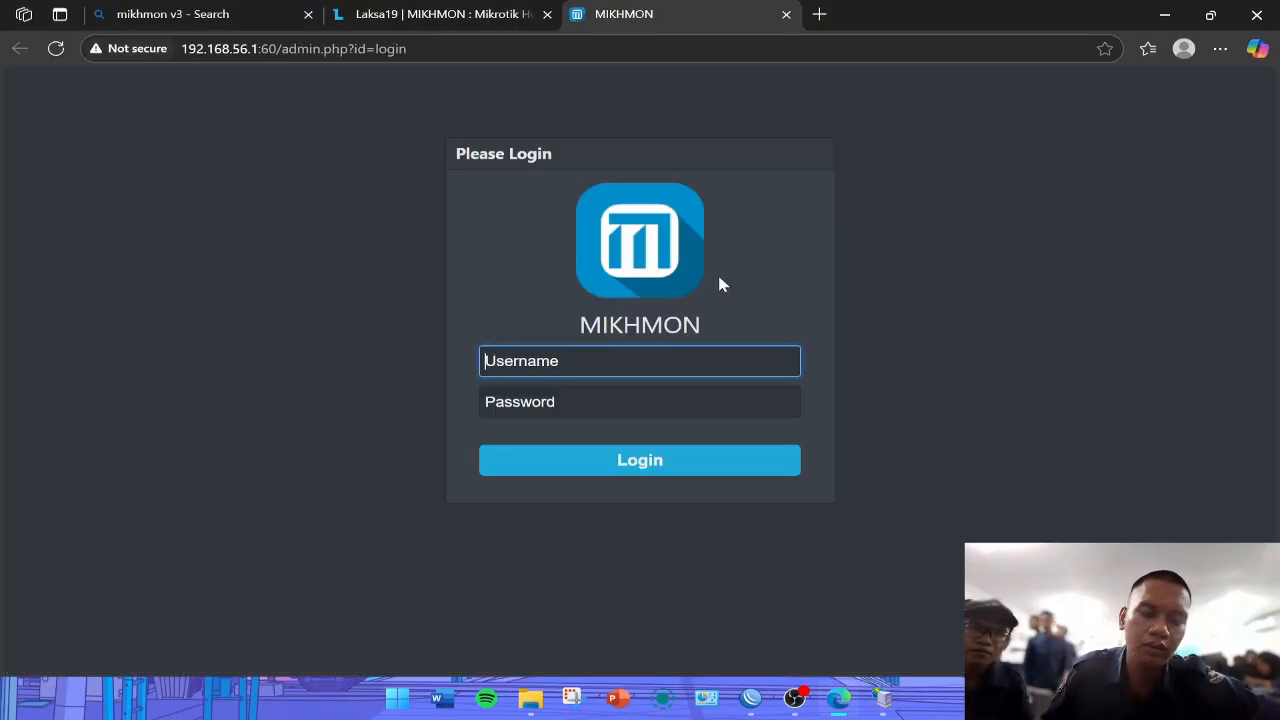
- Log in to Mikhmon as mikhmon with the default account password, declining the browser's offer to save it
text(mikhmon)
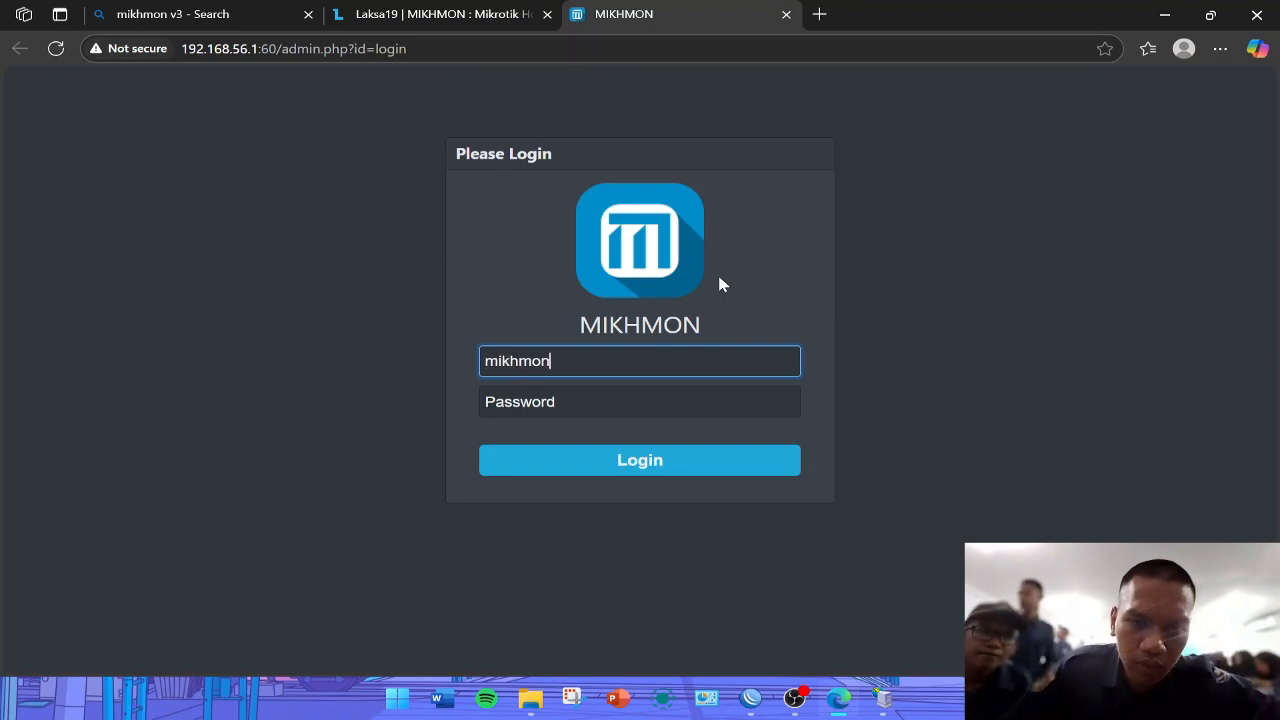
key(Tab)
text(1)
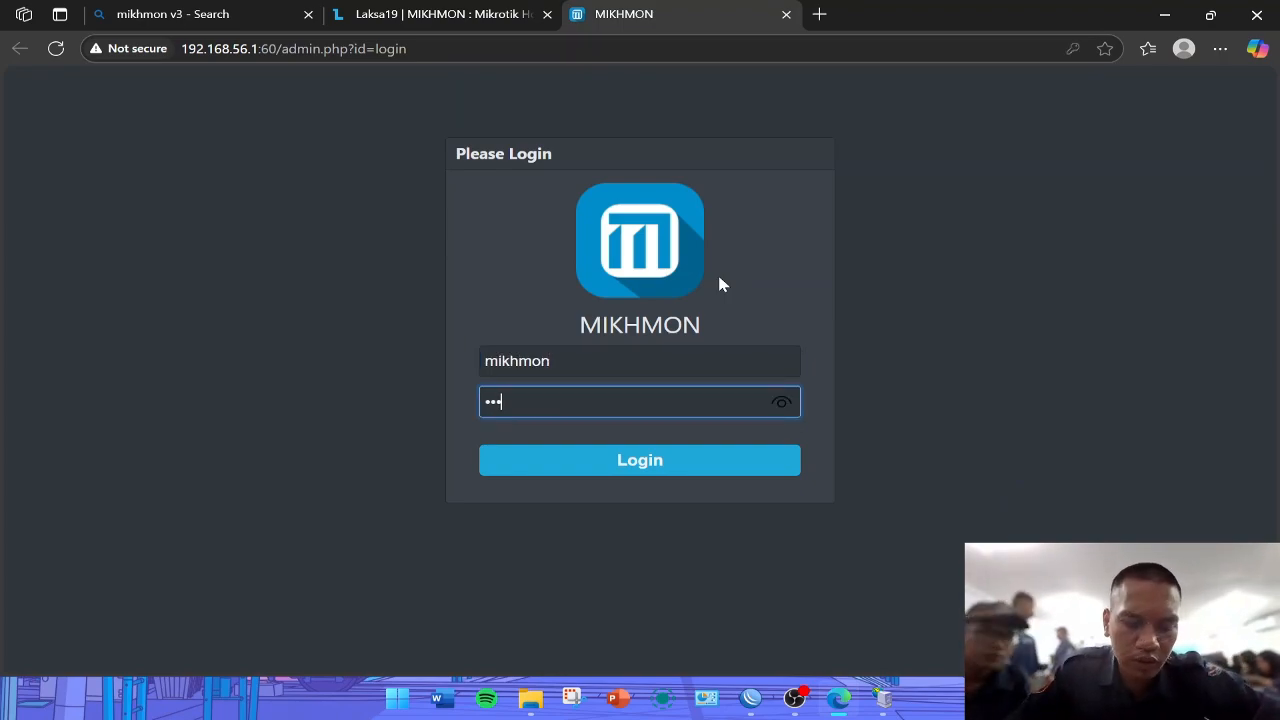
text(234)
click(638, 468)
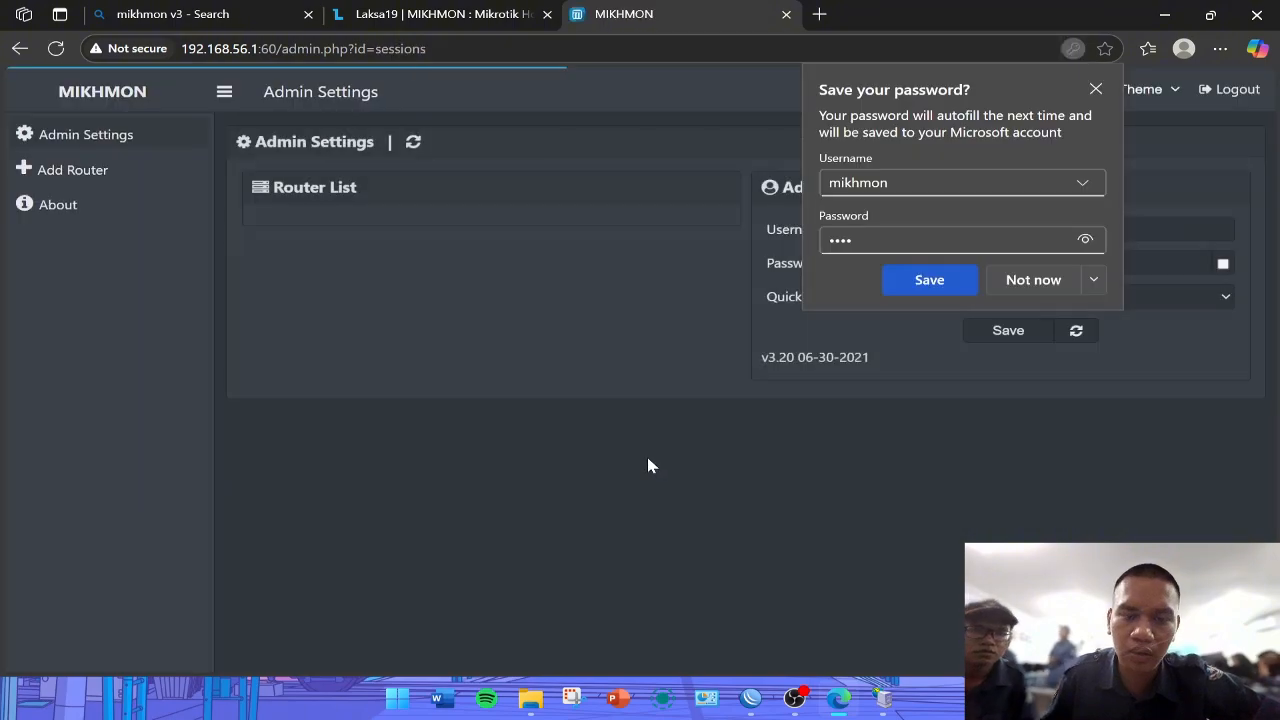
click(1038, 280)
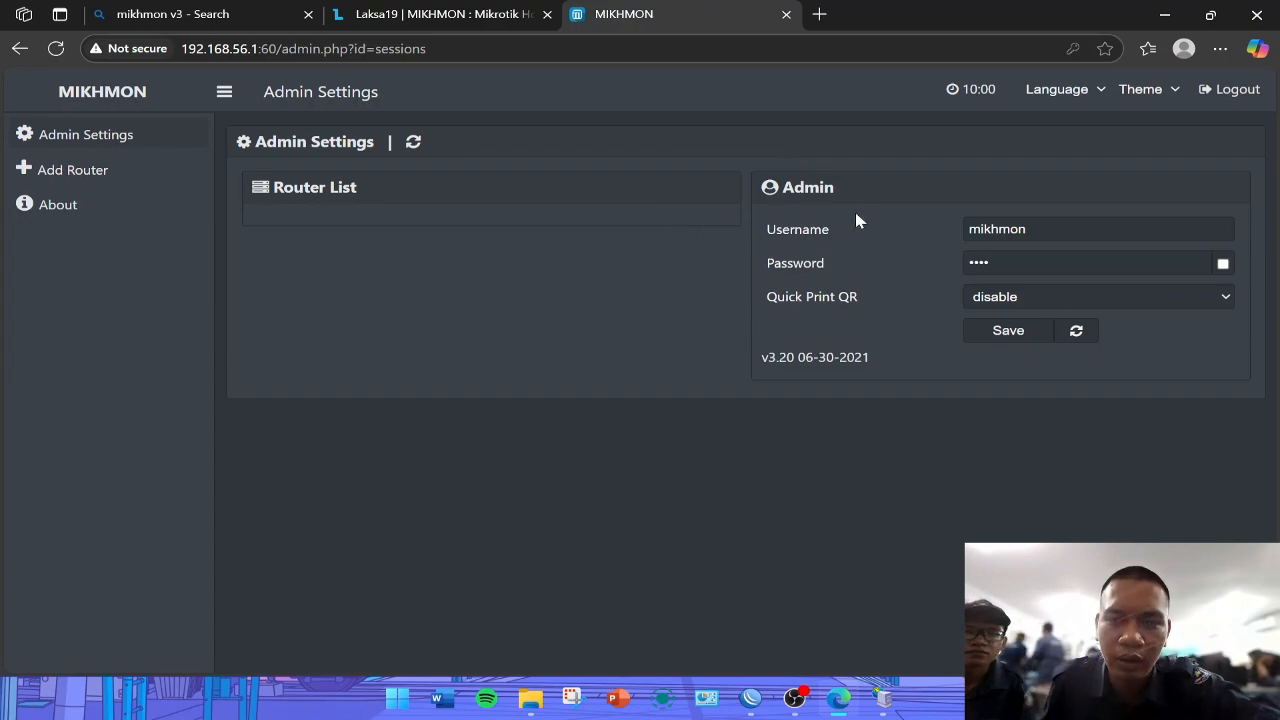
- Add a new router in Mikhmon and set its session name to dolok.net
click(90, 174)
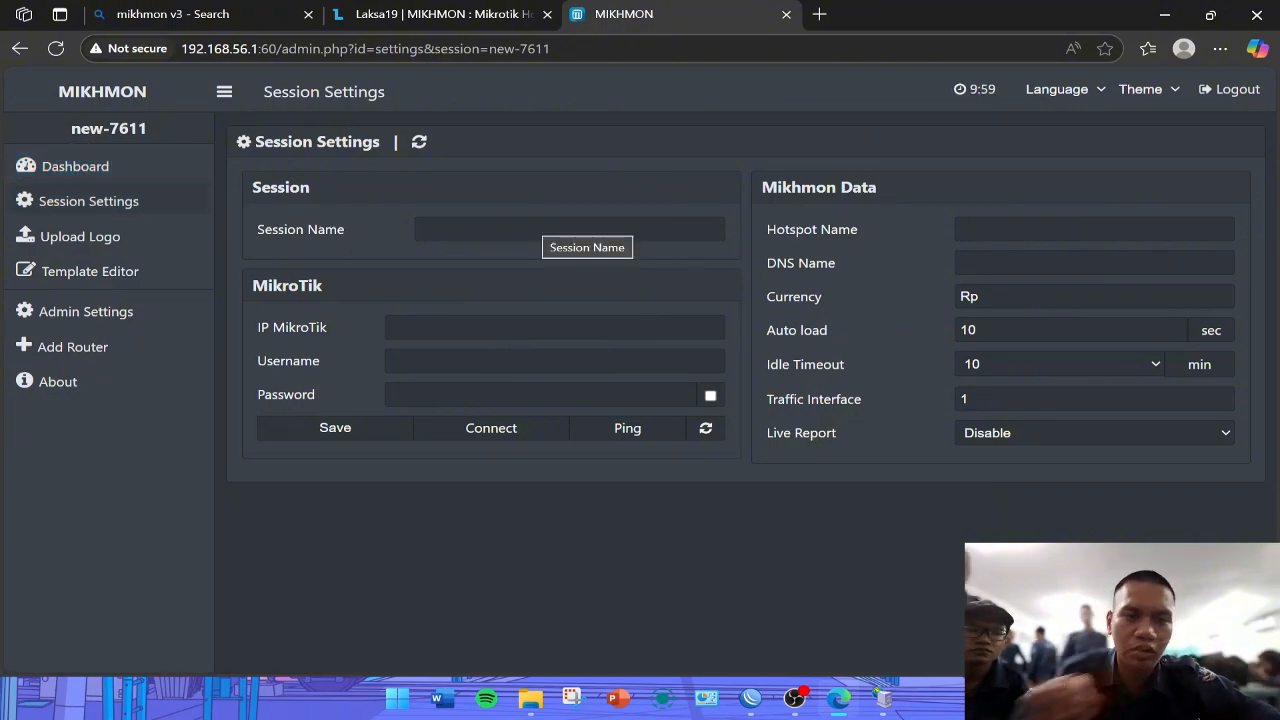
click(543, 229)
text(d.)
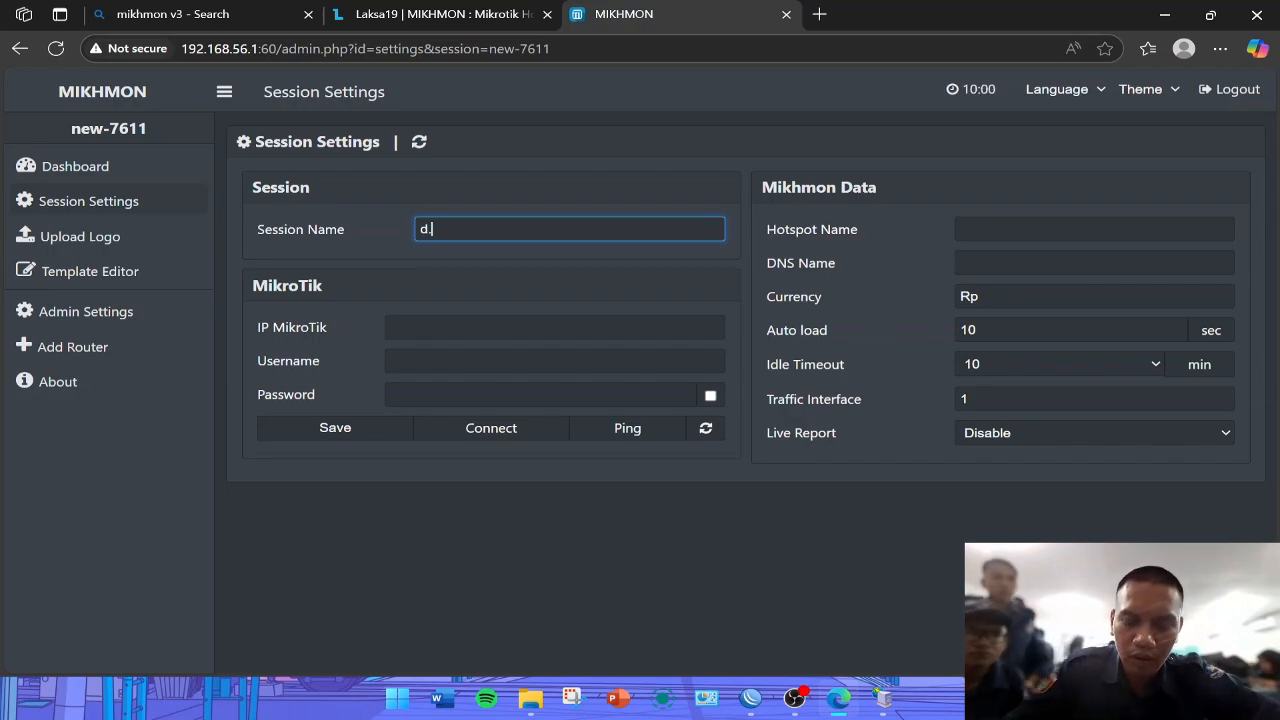
text(ne)
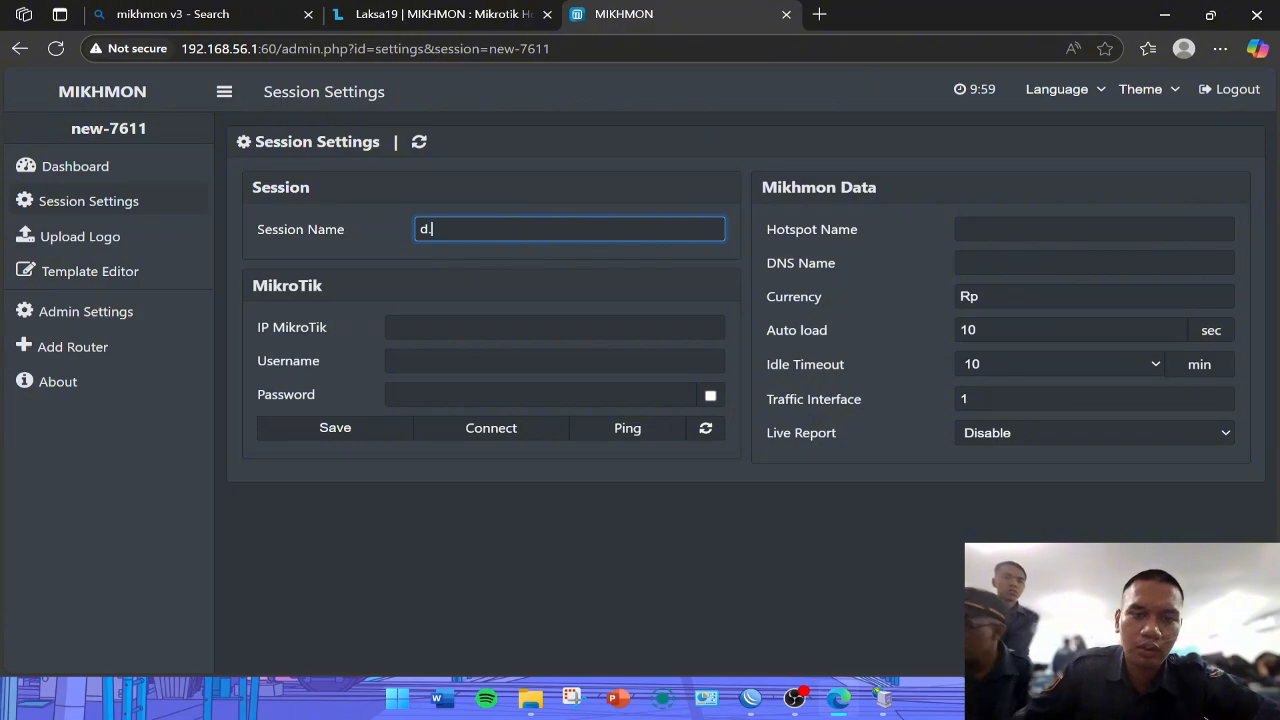
text(olok)
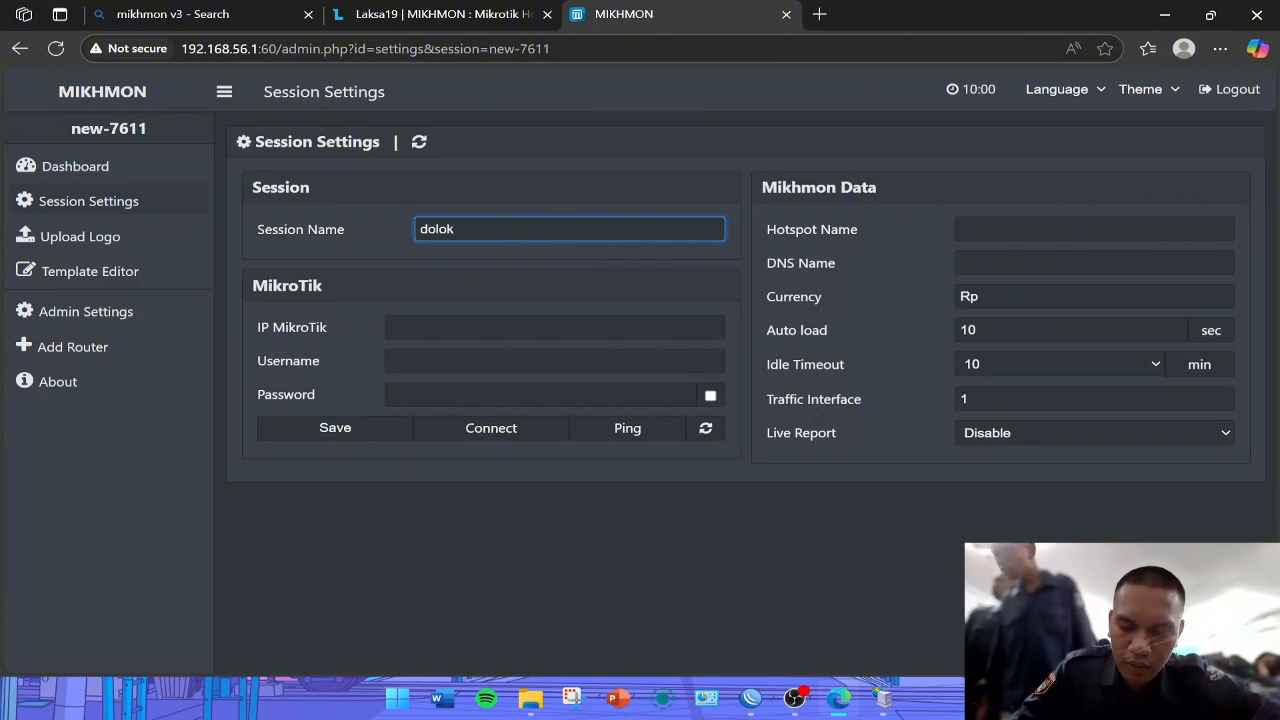
text(.net)
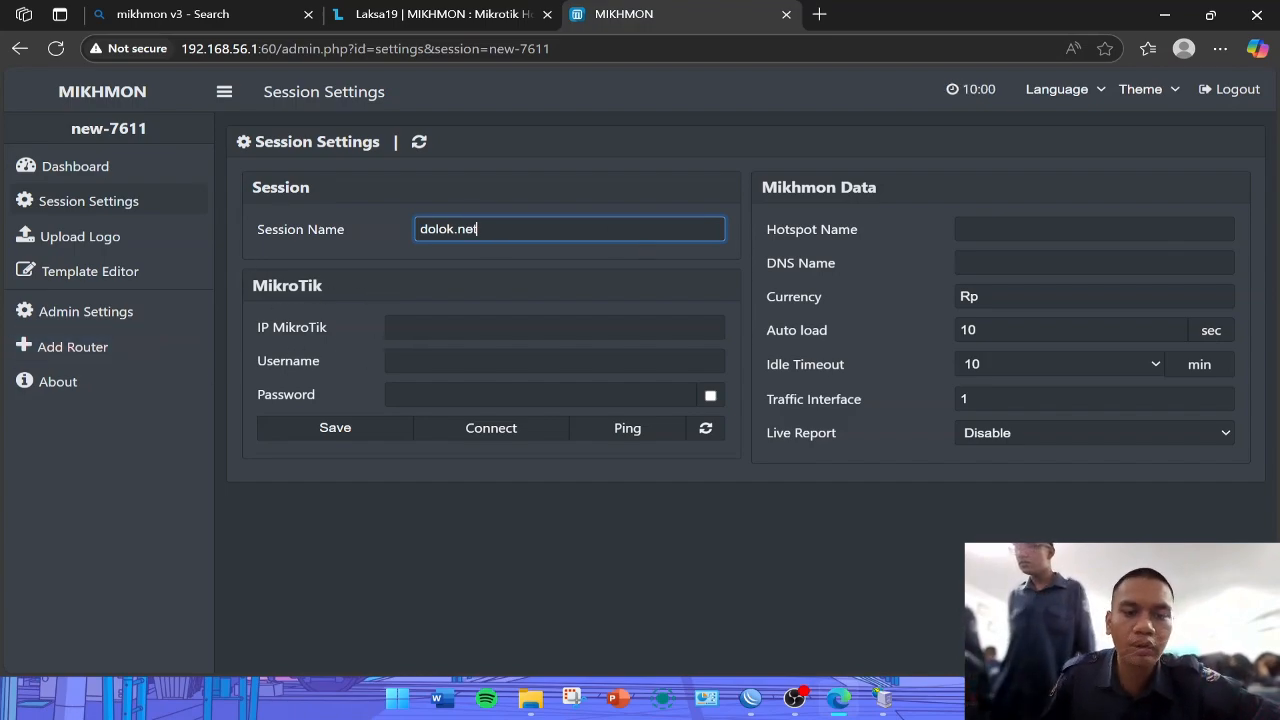
- Switch to WinBox and copy the IP address from the status of the ether1 DHCP client
click(752, 700)
click(44, 215)
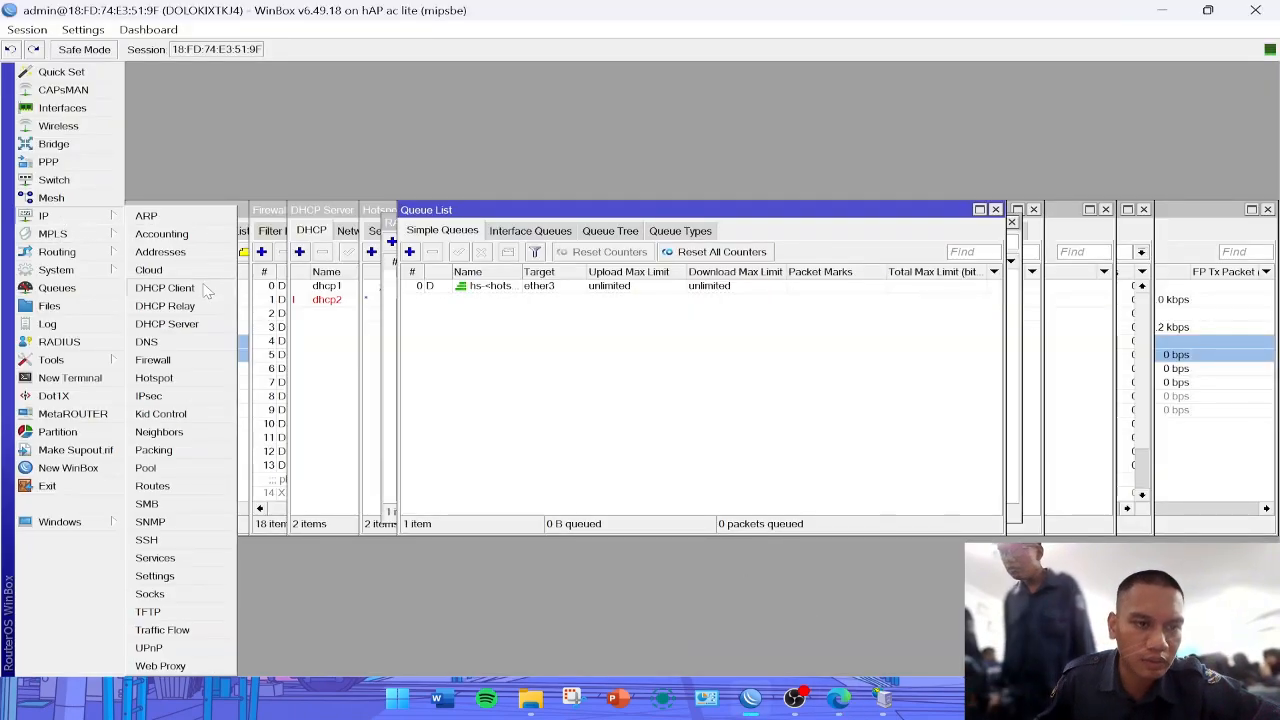
click(200, 288)
double_click(650, 286)
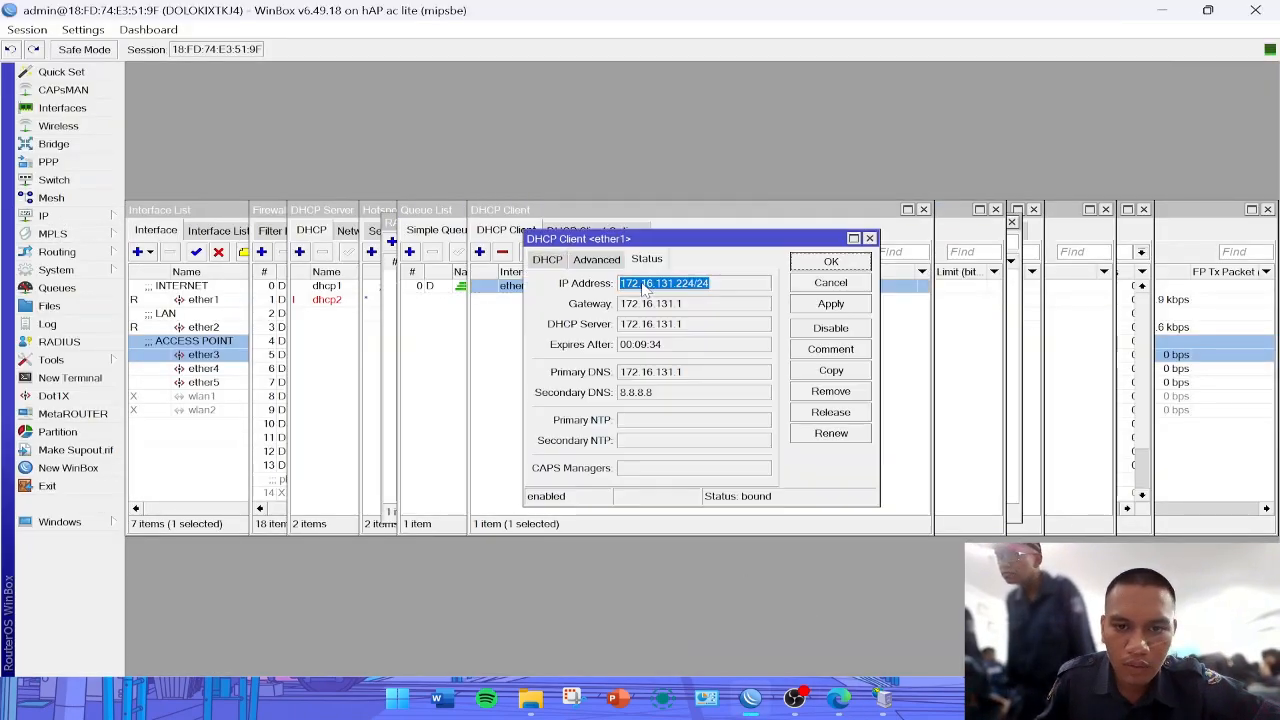
right_click(712, 287)
click(760, 296)
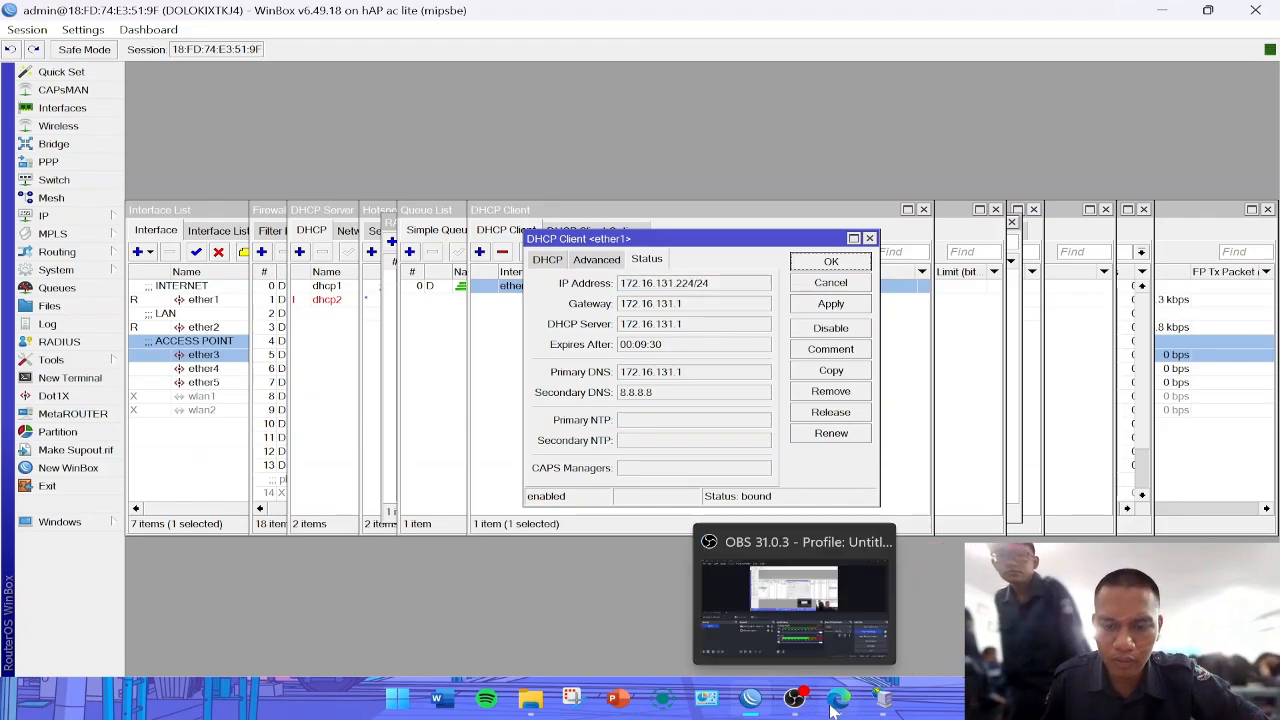
- Switch back to Mikhmon in Edge and set the session's MikroTik IP to 172.16.131.224, without the subnet suffix
click(838, 700)
click(555, 327)
key(ctrl+v)
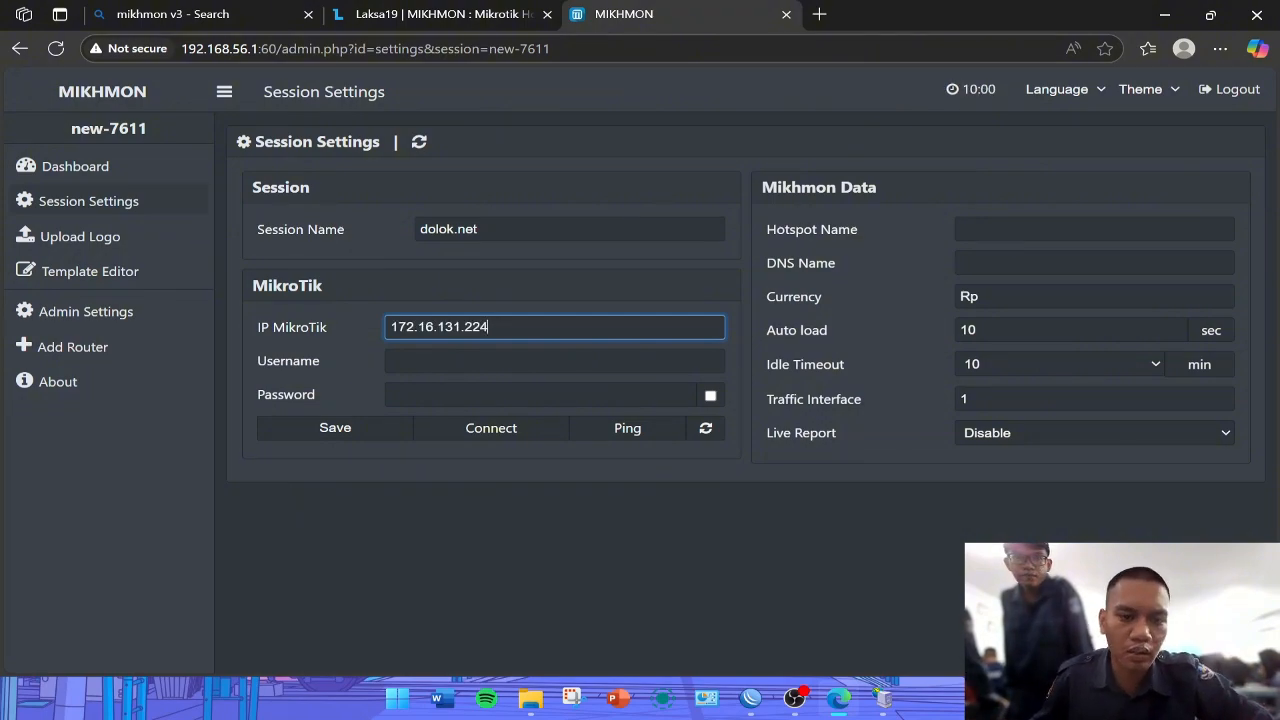
- Enter admin as the MikroTik username and fill in the router's account password in the session settings
click(555, 361)
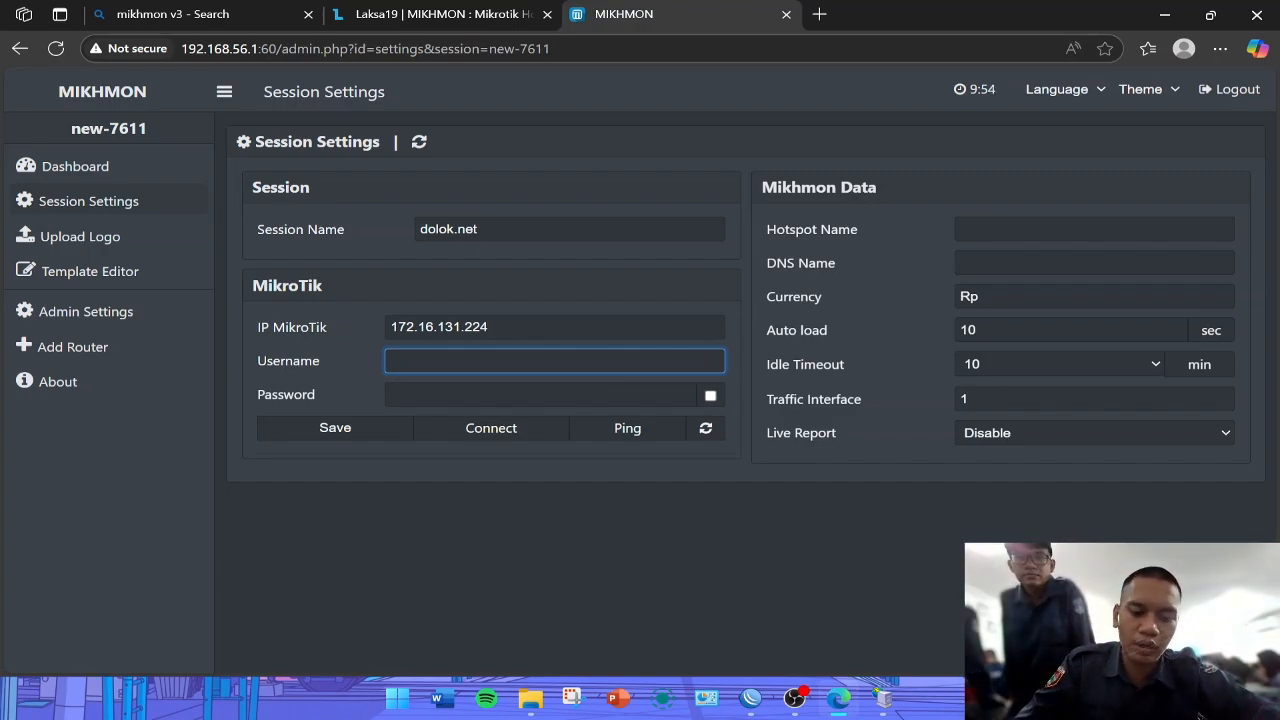
text(admin)
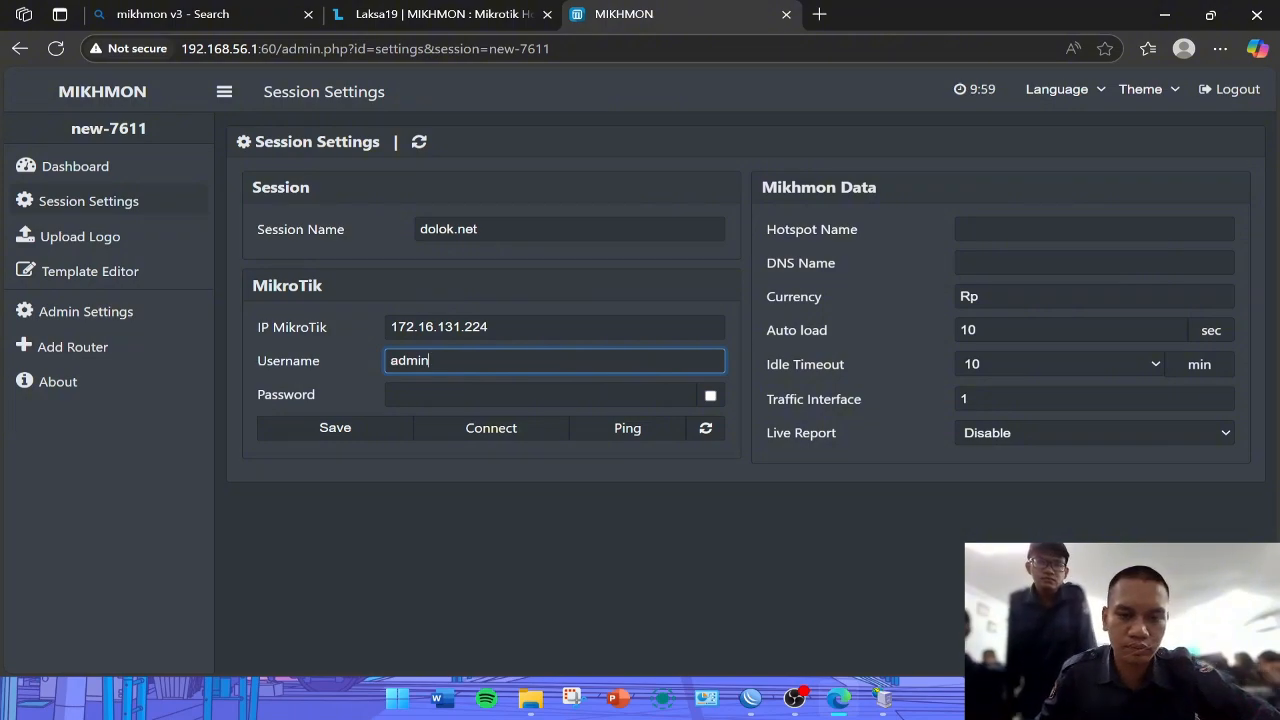
key(Tab)
text(1)
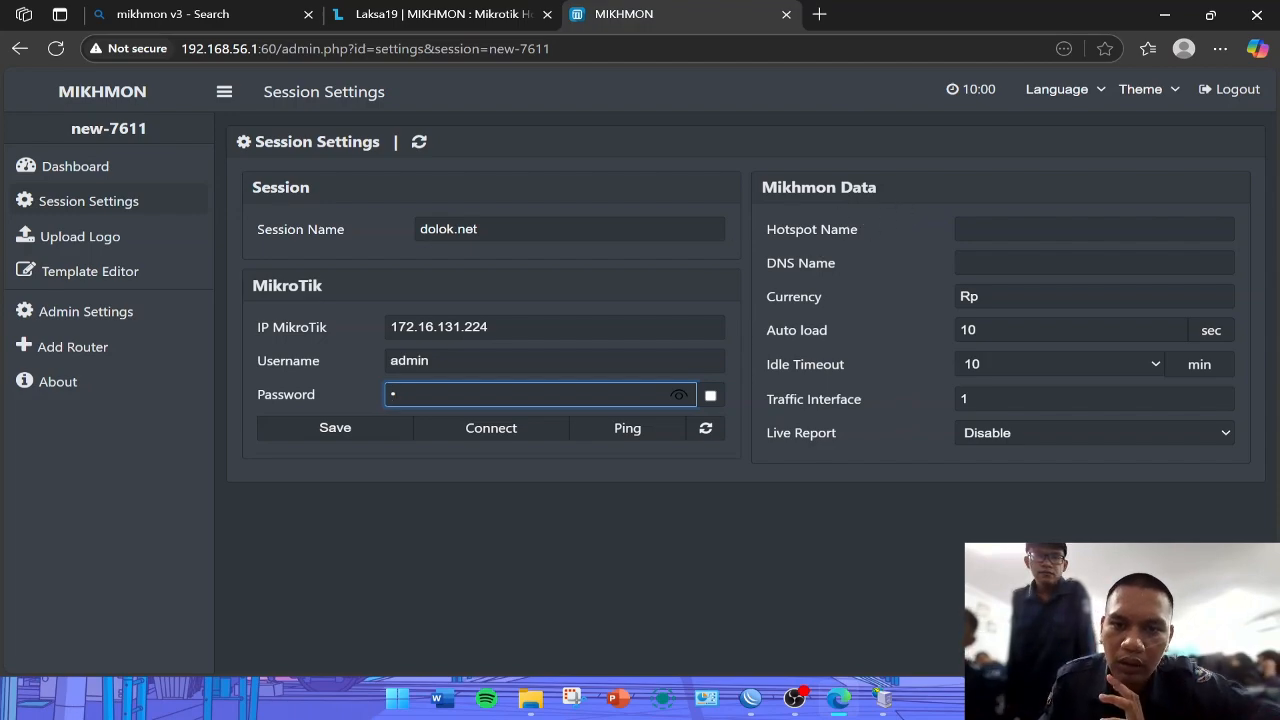
- Switch to WinBox, open the hsprof1 hotspot server profile and copy its name
click(752, 700)
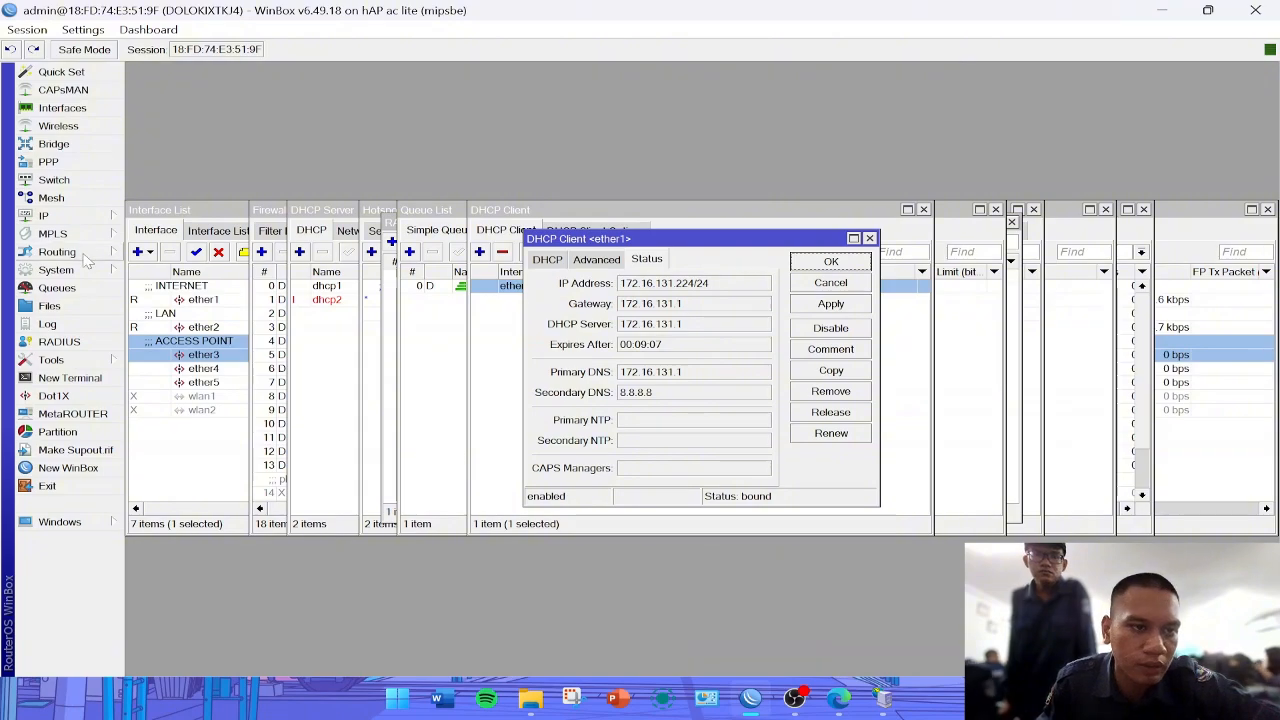
click(60, 216)
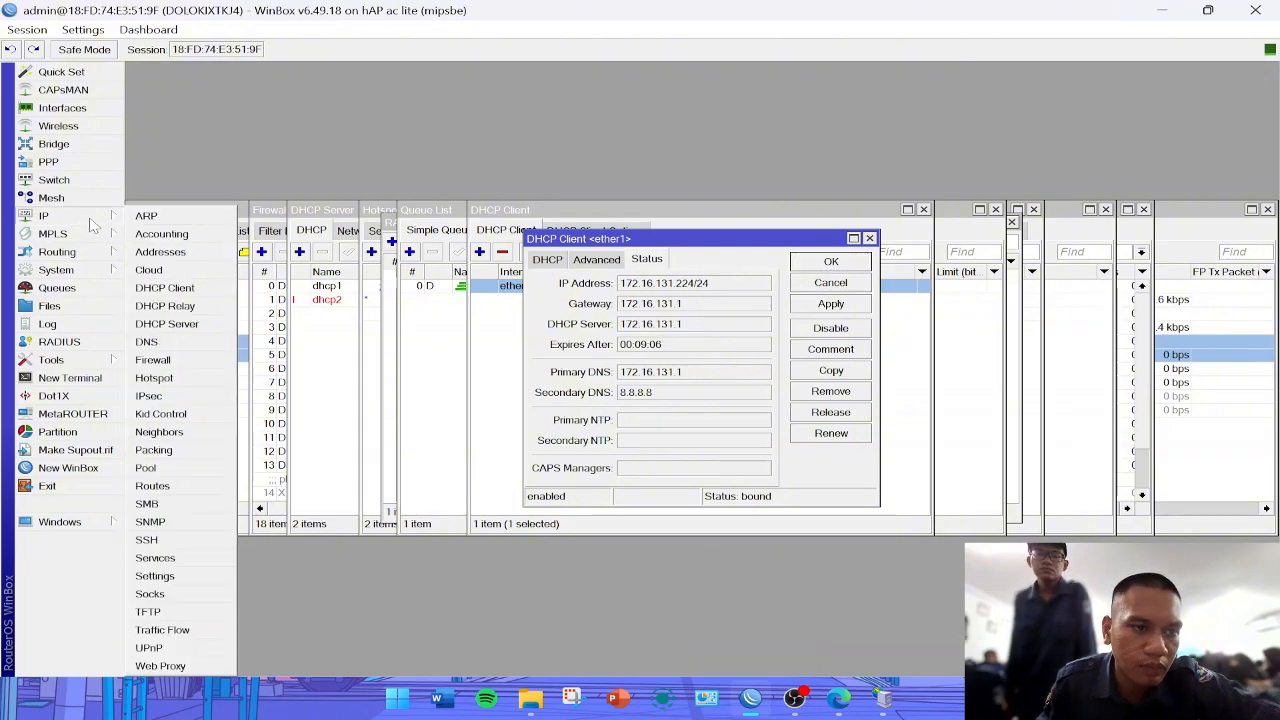
click(186, 378)
click(412, 232)
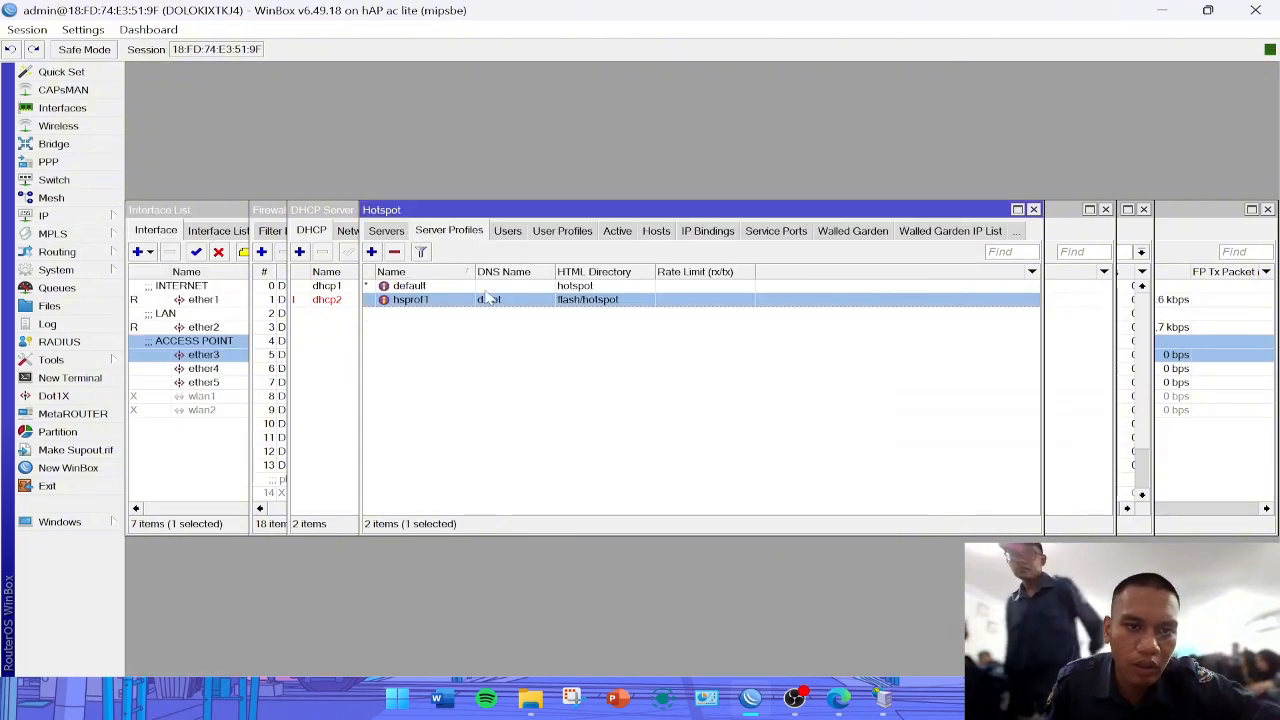
double_click(405, 300)
click(516, 222)
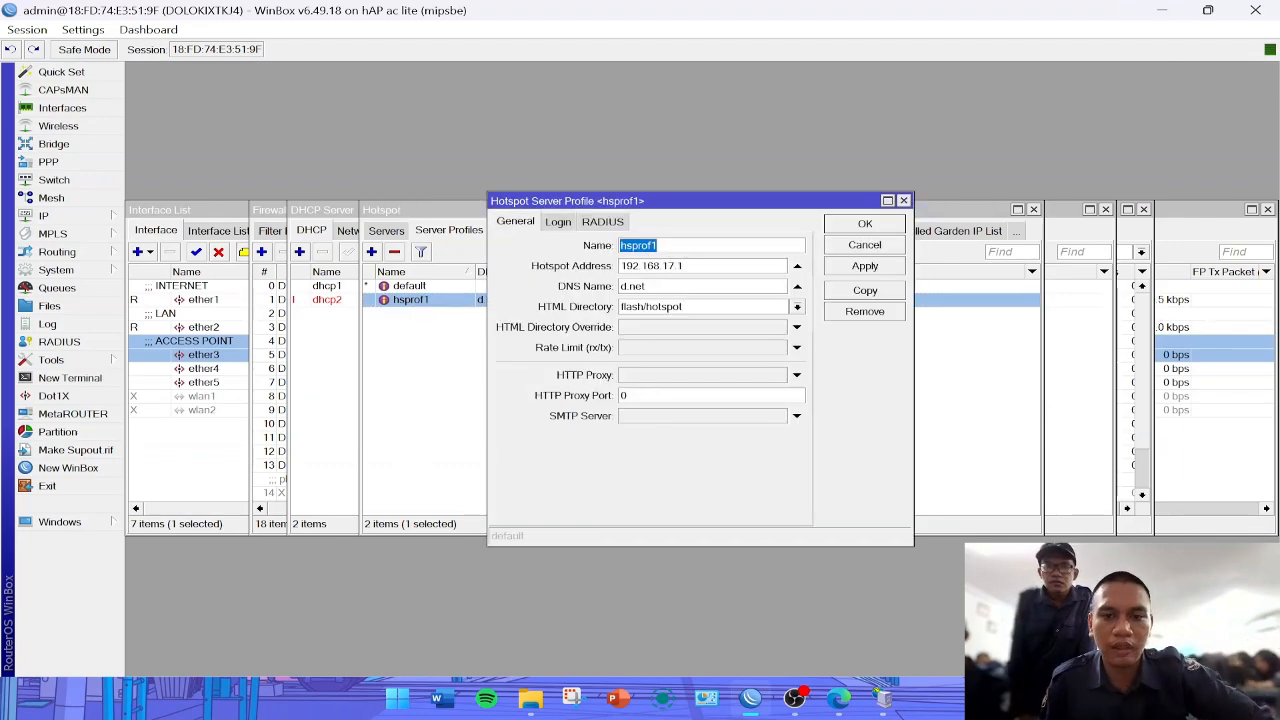
- Switch back to Mikhmon in Edge and set the hotspot name to hsprof1
click(840, 698)
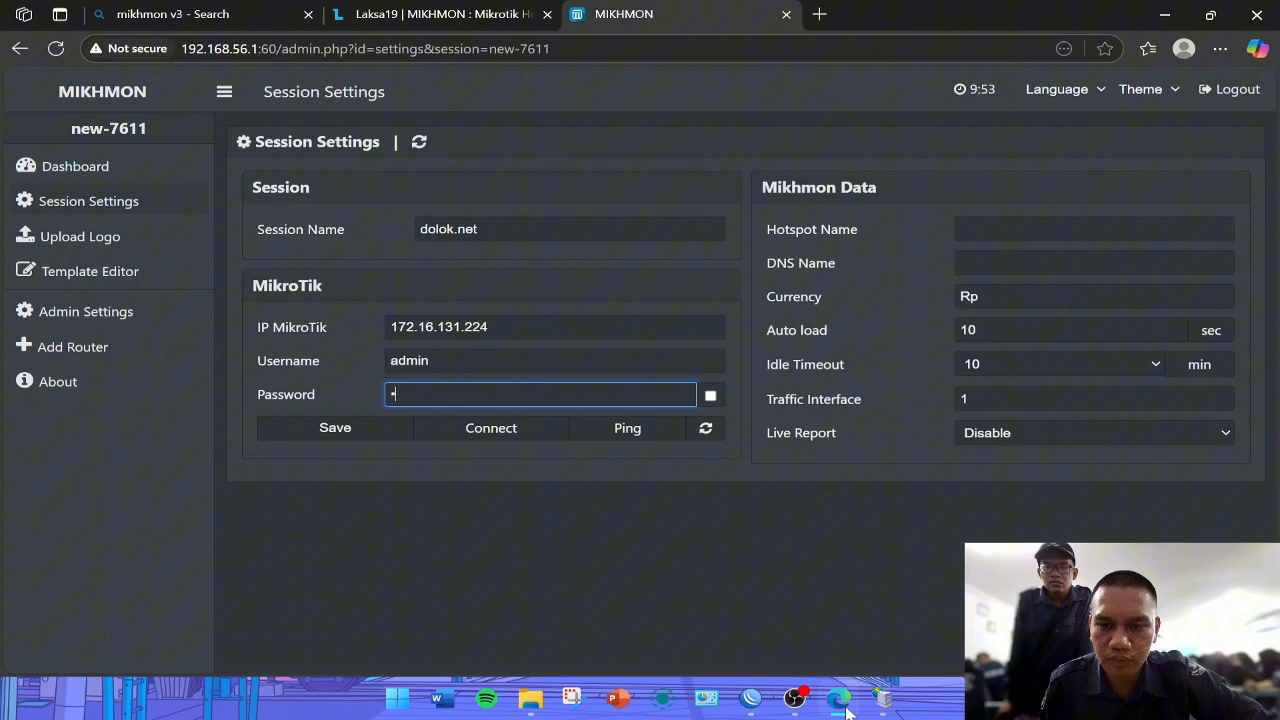
click(1092, 232)
key(ctrl+v)
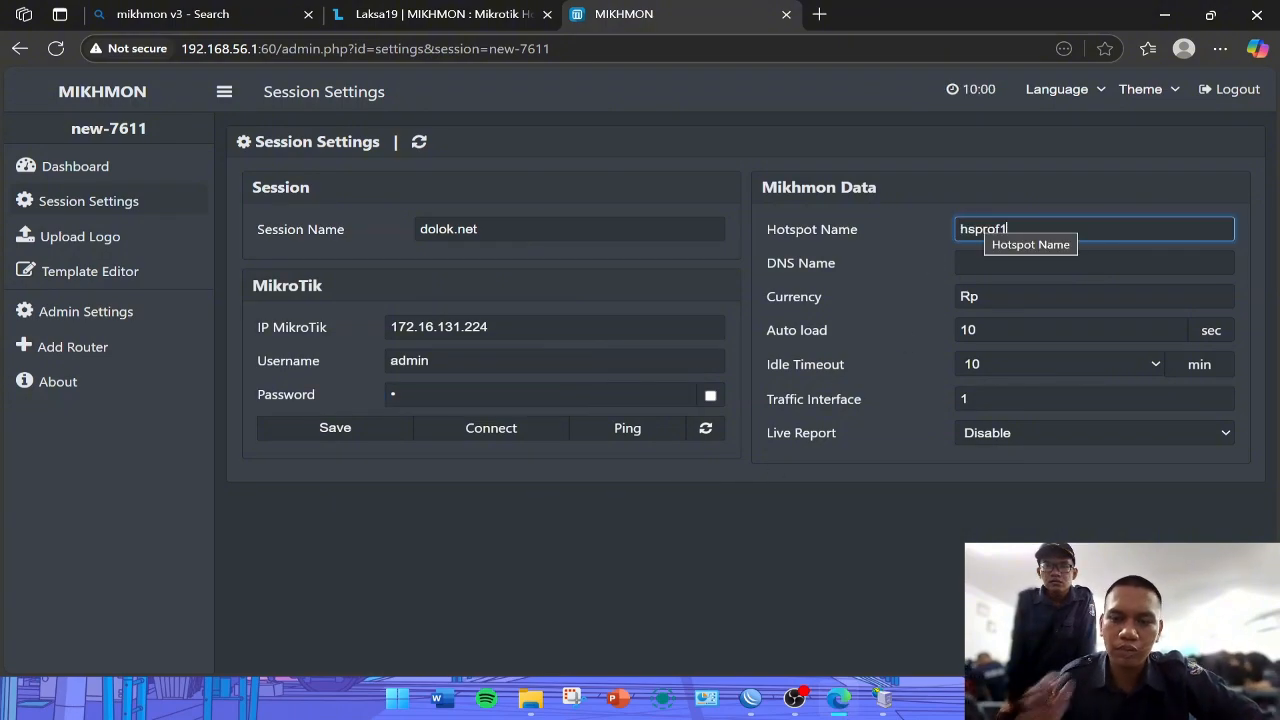
- Copy the DNS name from the hsprof1 profile in WinBox and set it as Mikhmon's DNS name, d.net
click(1162, 14)
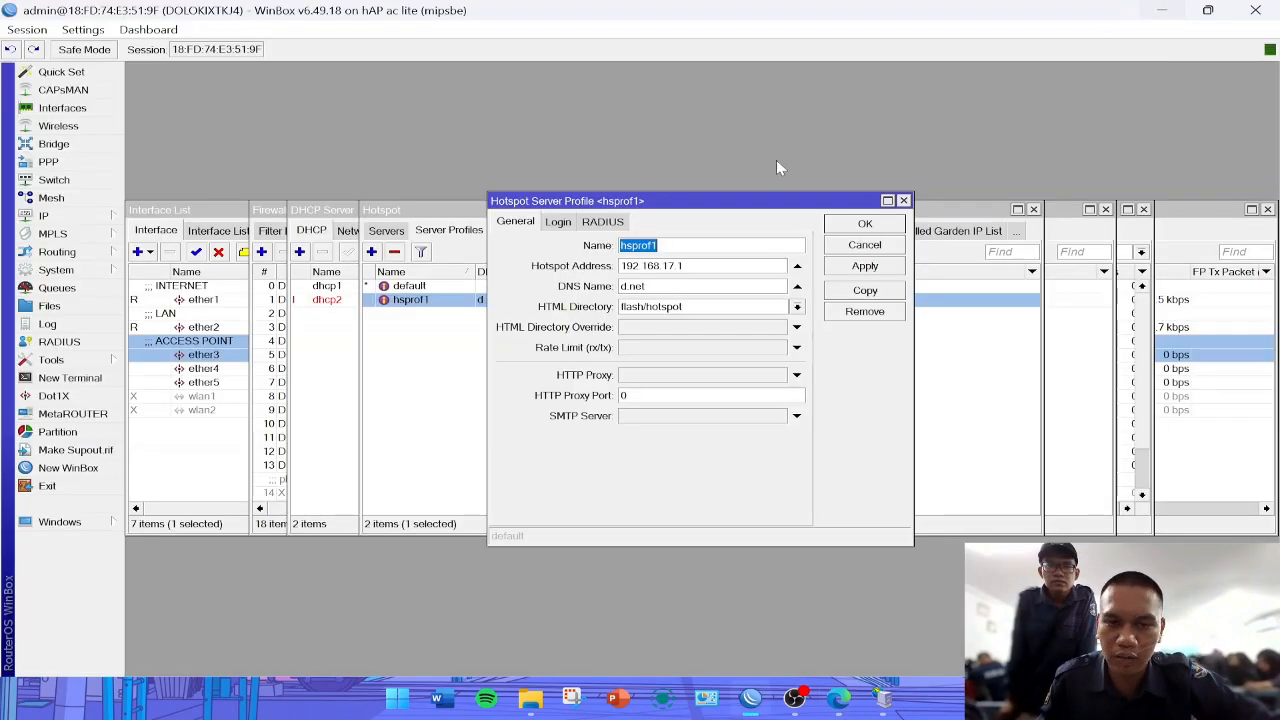
double_click(622, 287)
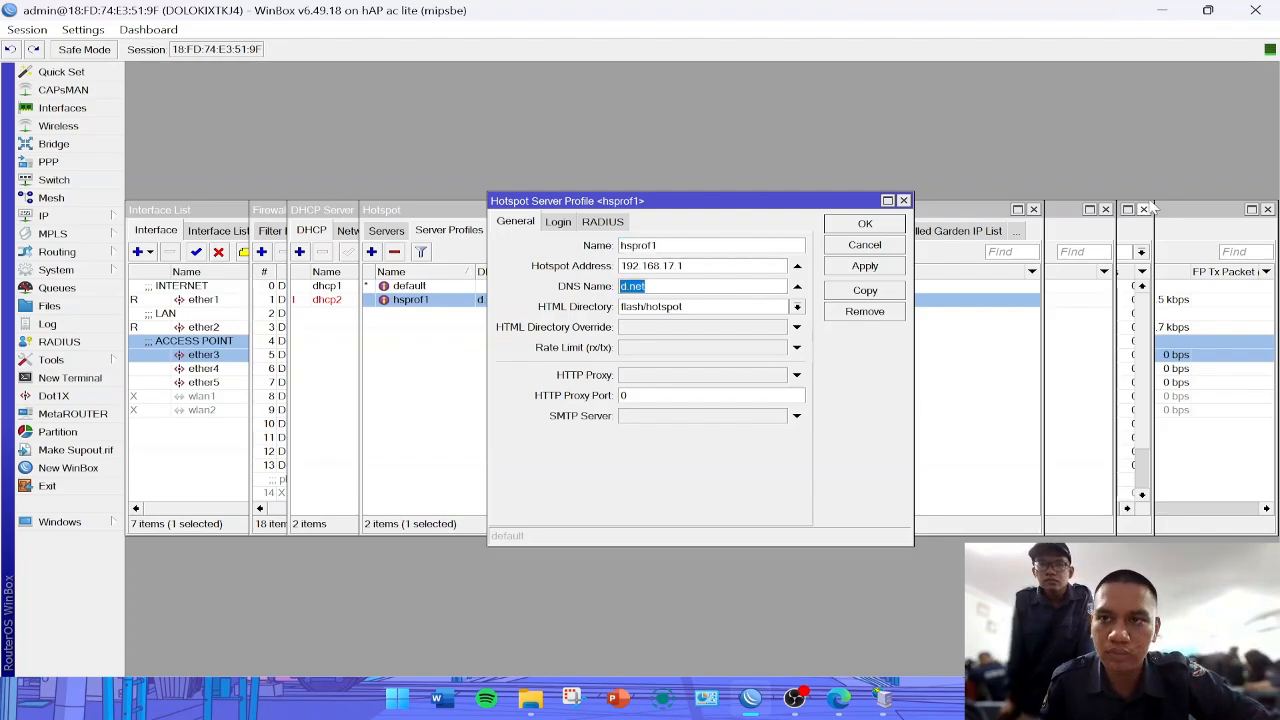
click(1170, 7)
click(838, 698)
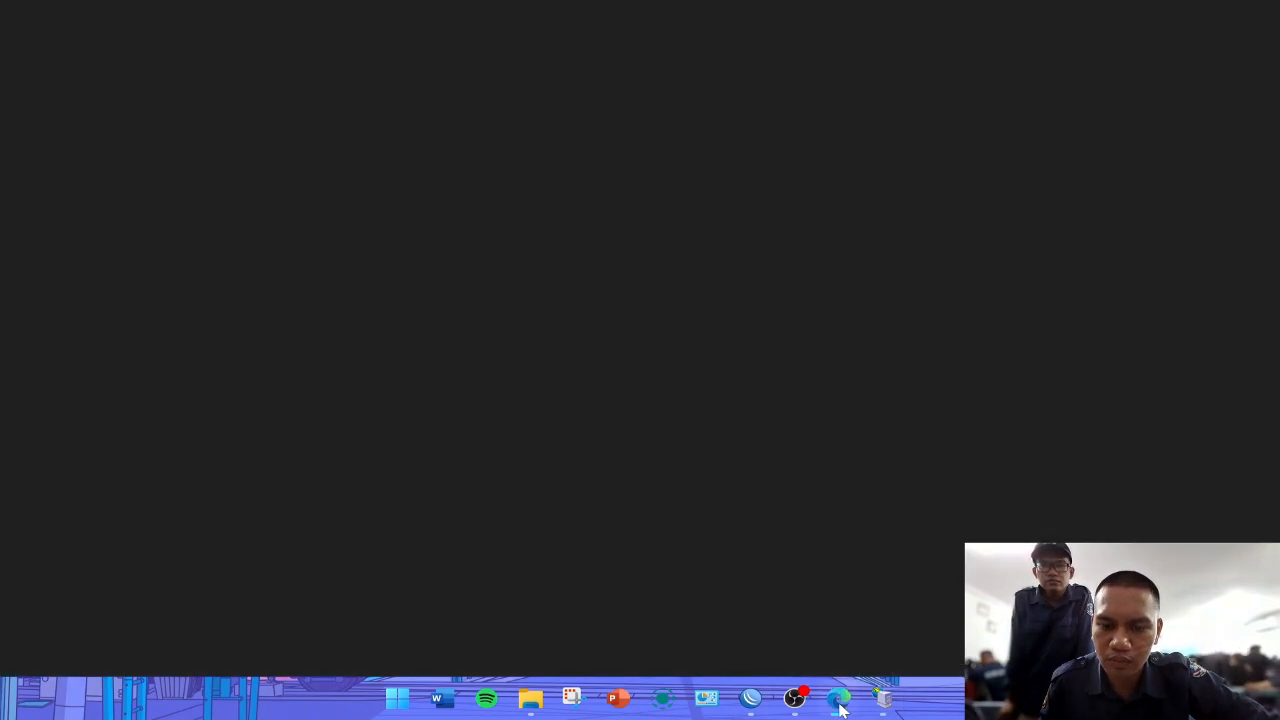
key(Tab)
key(ctrl+v)
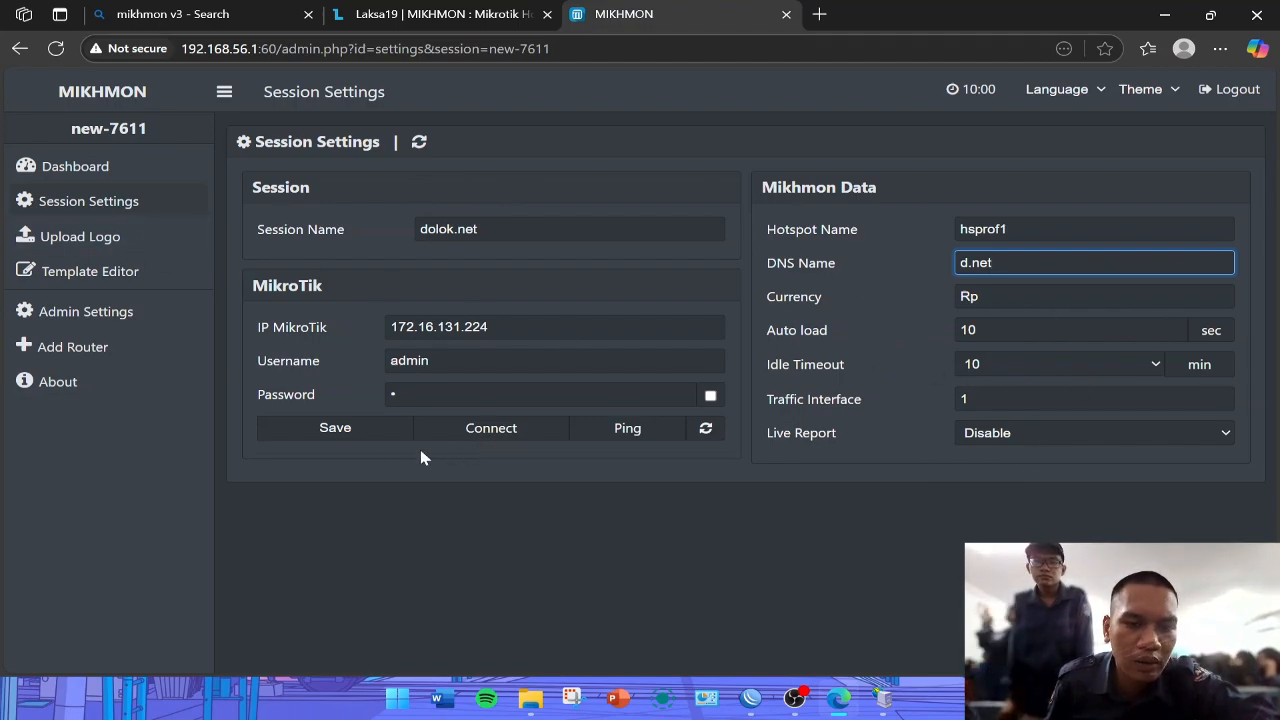
- Save the session settings, ping the router to test it, and connect Mikhmon to the MikroTik
click(334, 428)
click(640, 430)
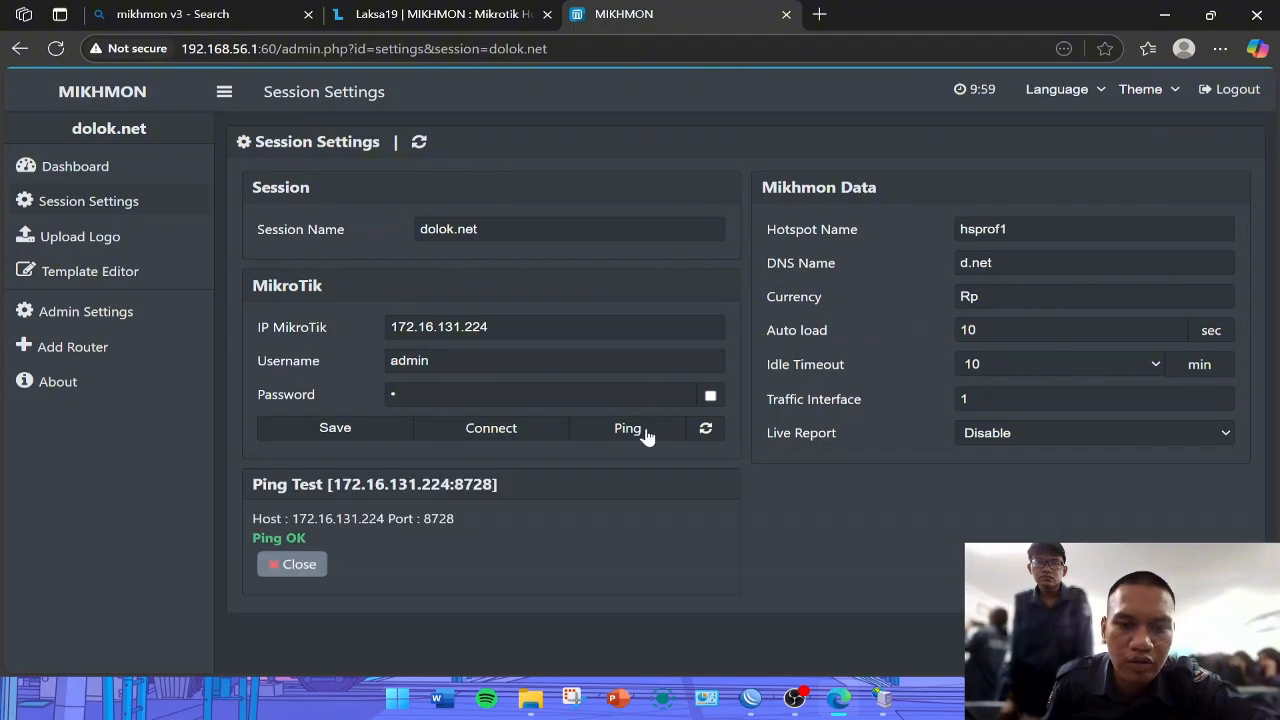
click(507, 436)
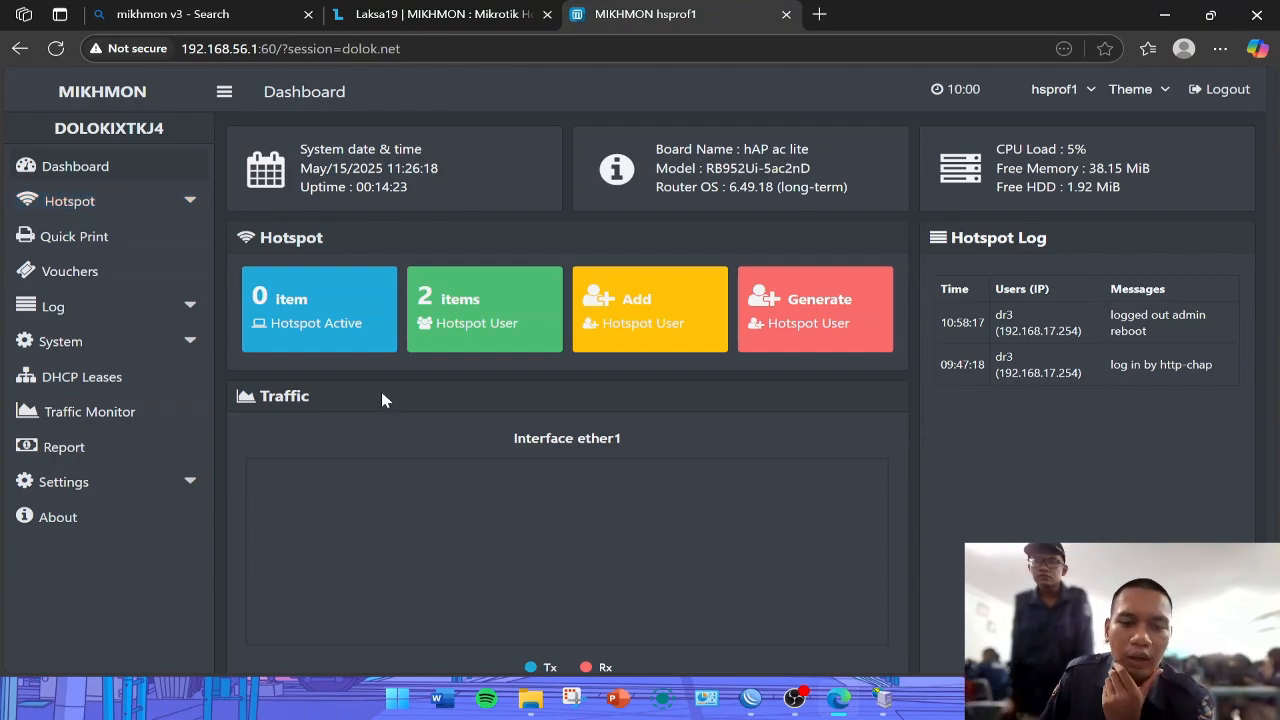
- Start generating hotspot users with a quantity of 10, keeping the server set to all
click(835, 316)
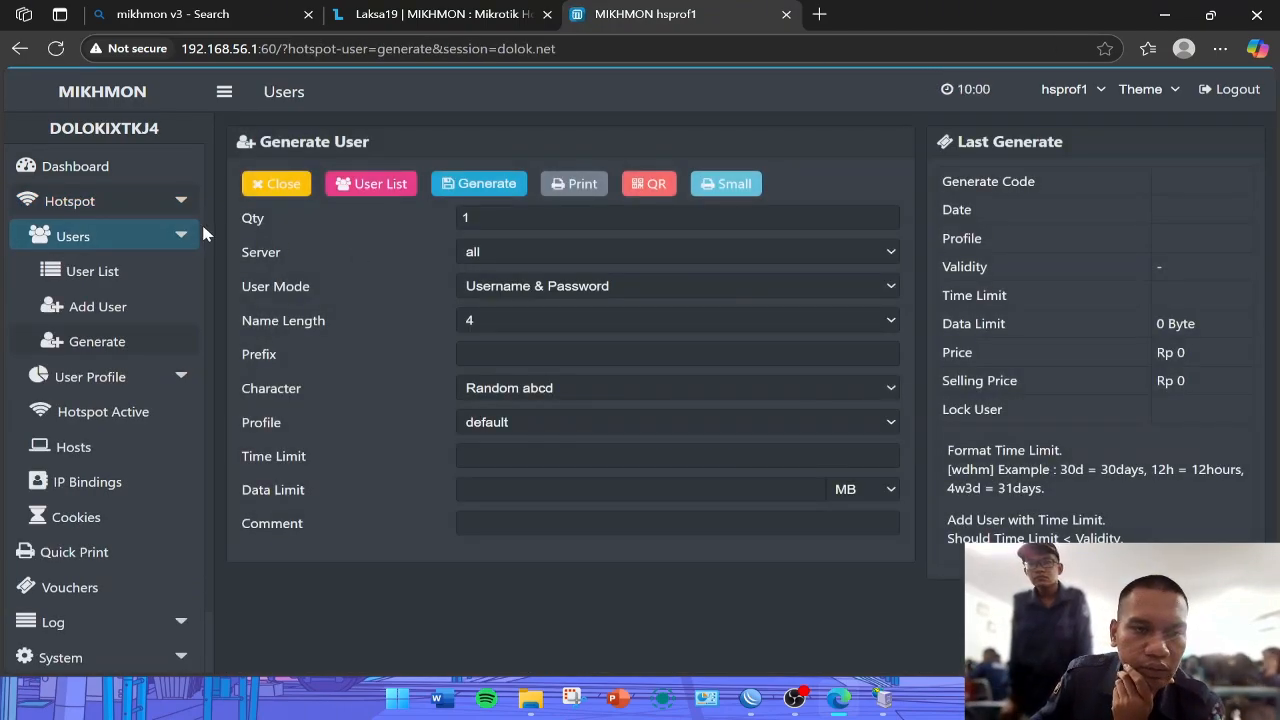
click(492, 220)
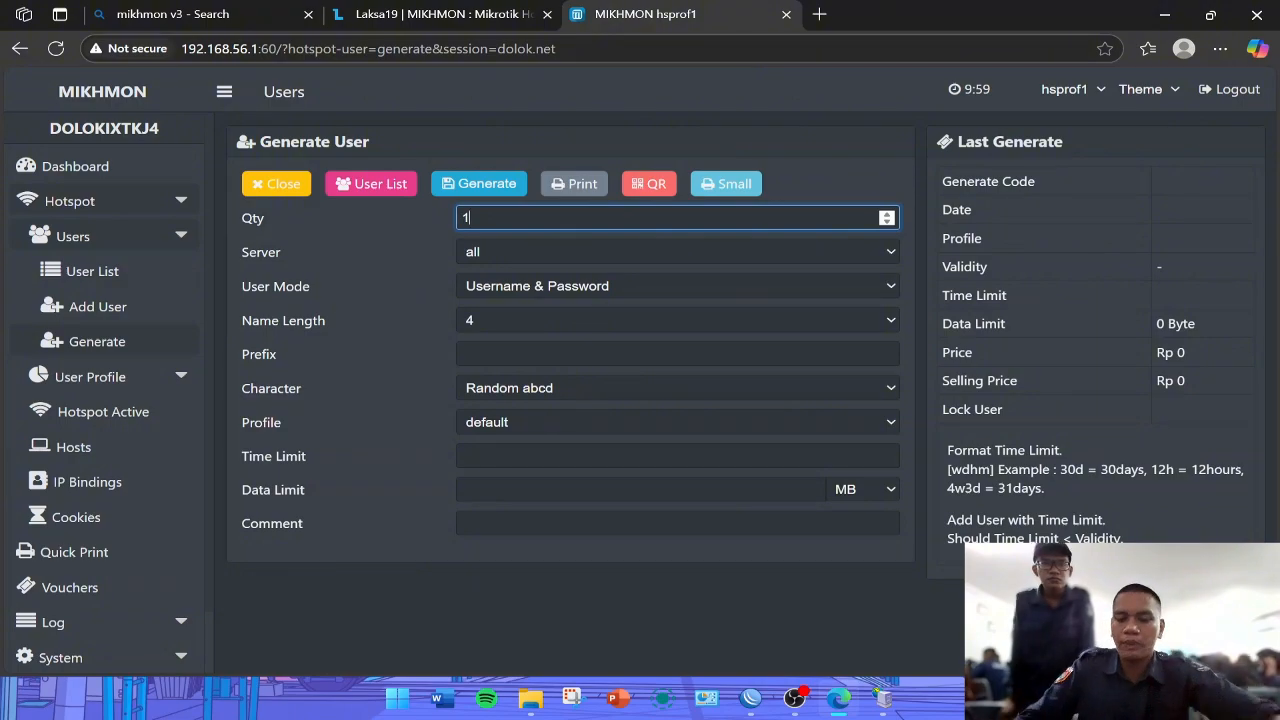
text(0)
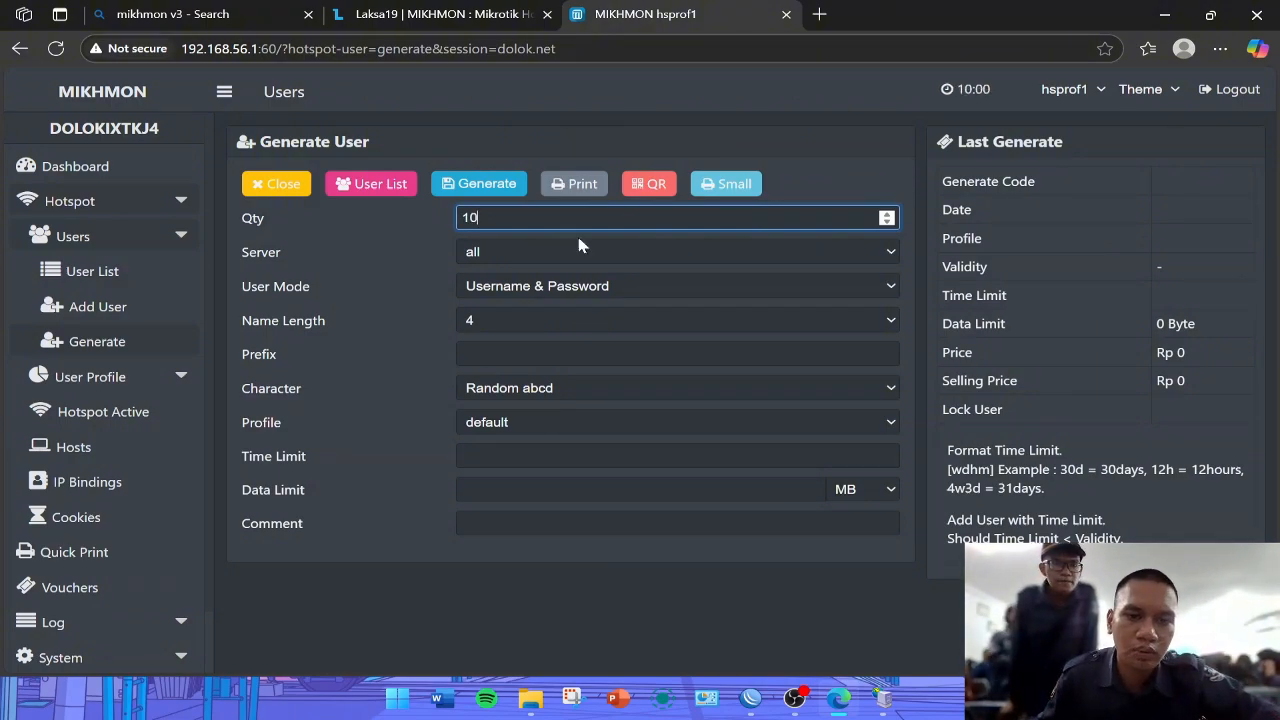
click(640, 252)
click(670, 272)
- Generate the users with user mode Username = Password and name length 3, and open their vouchers for printing
click(607, 286)
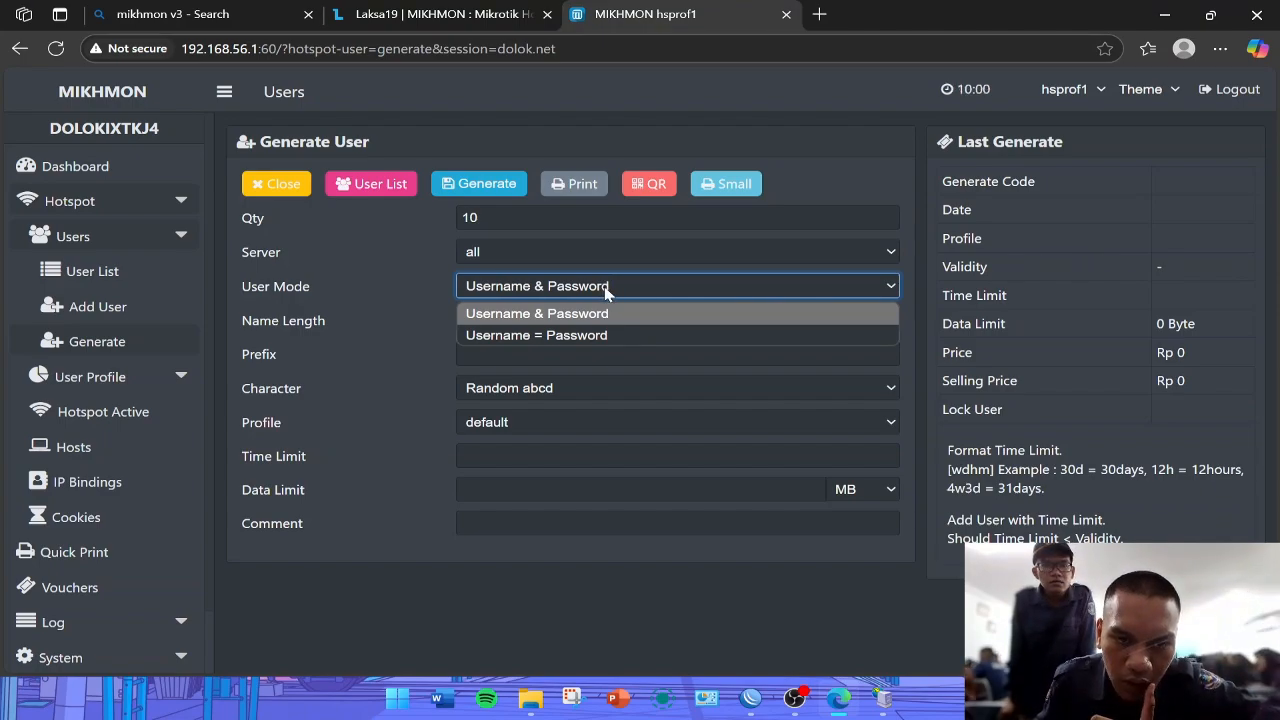
click(600, 336)
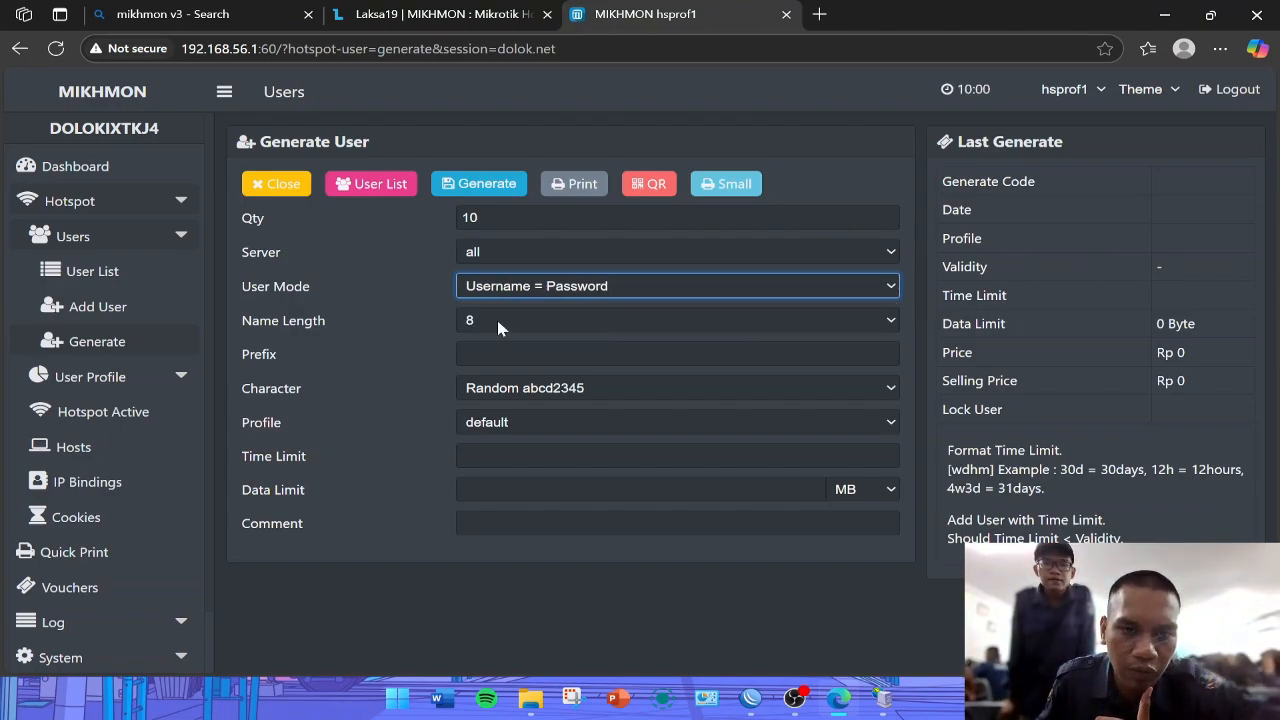
click(476, 318)
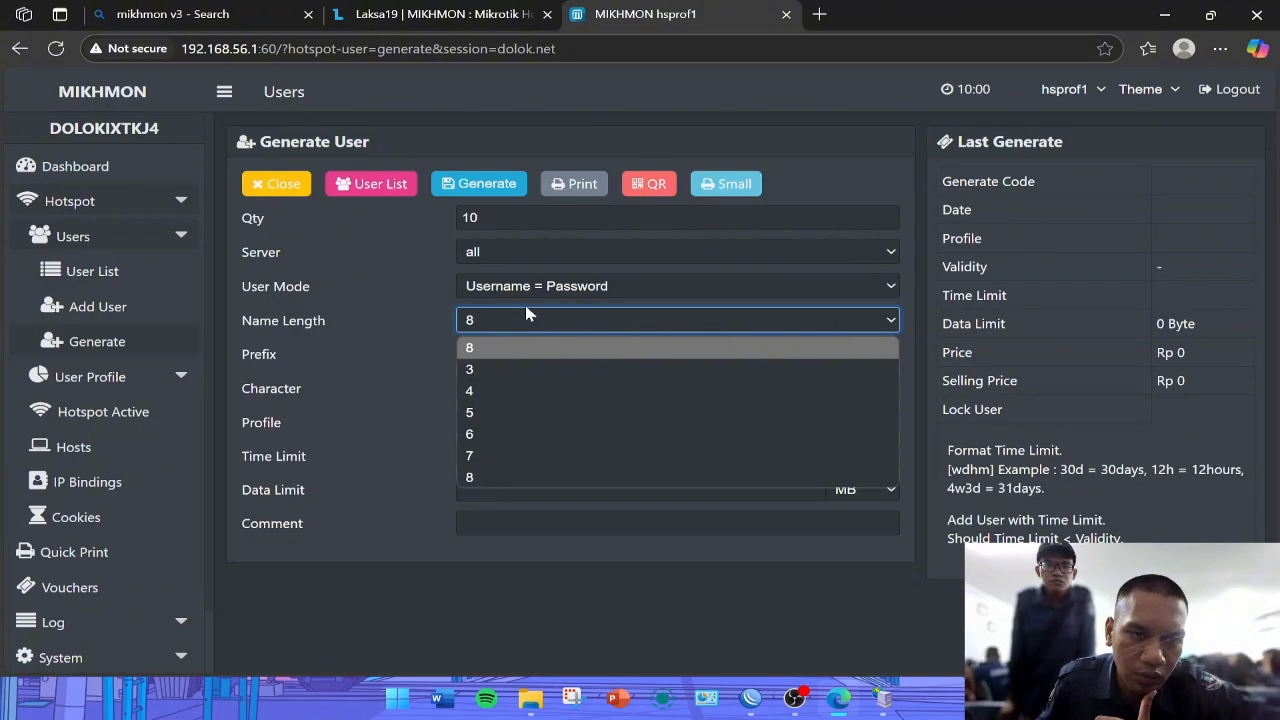
click(482, 369)
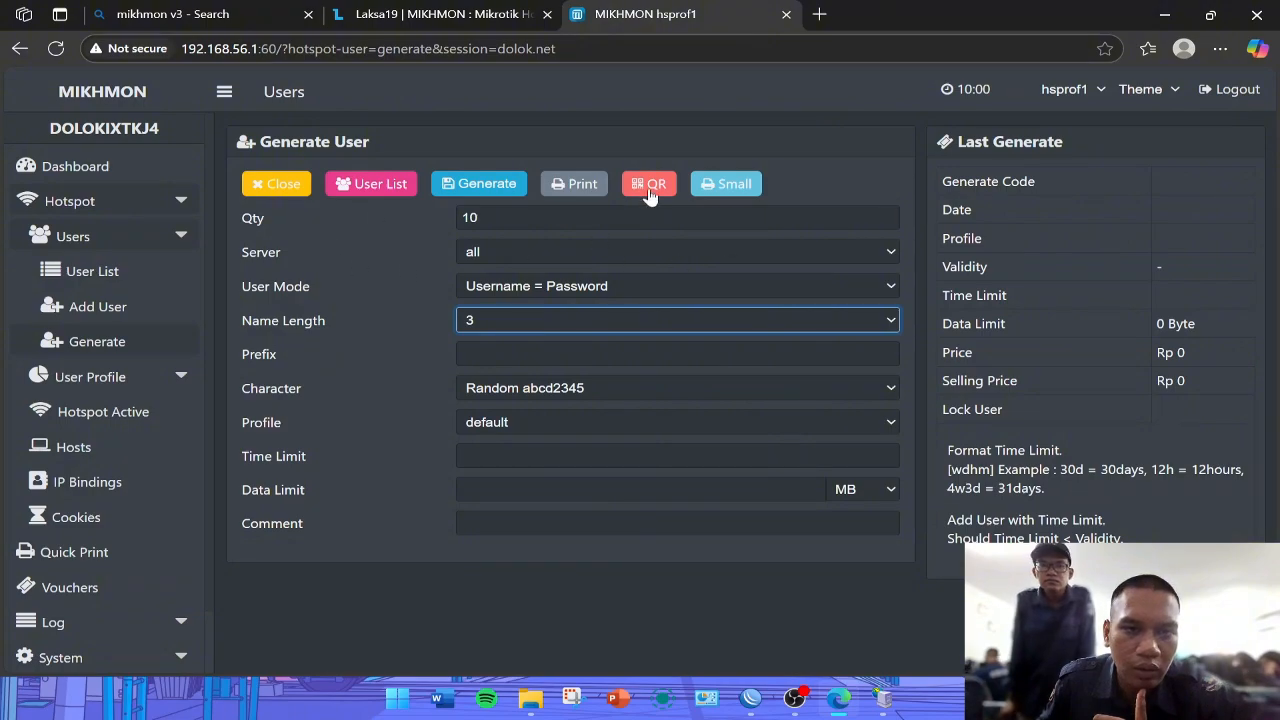
click(489, 185)
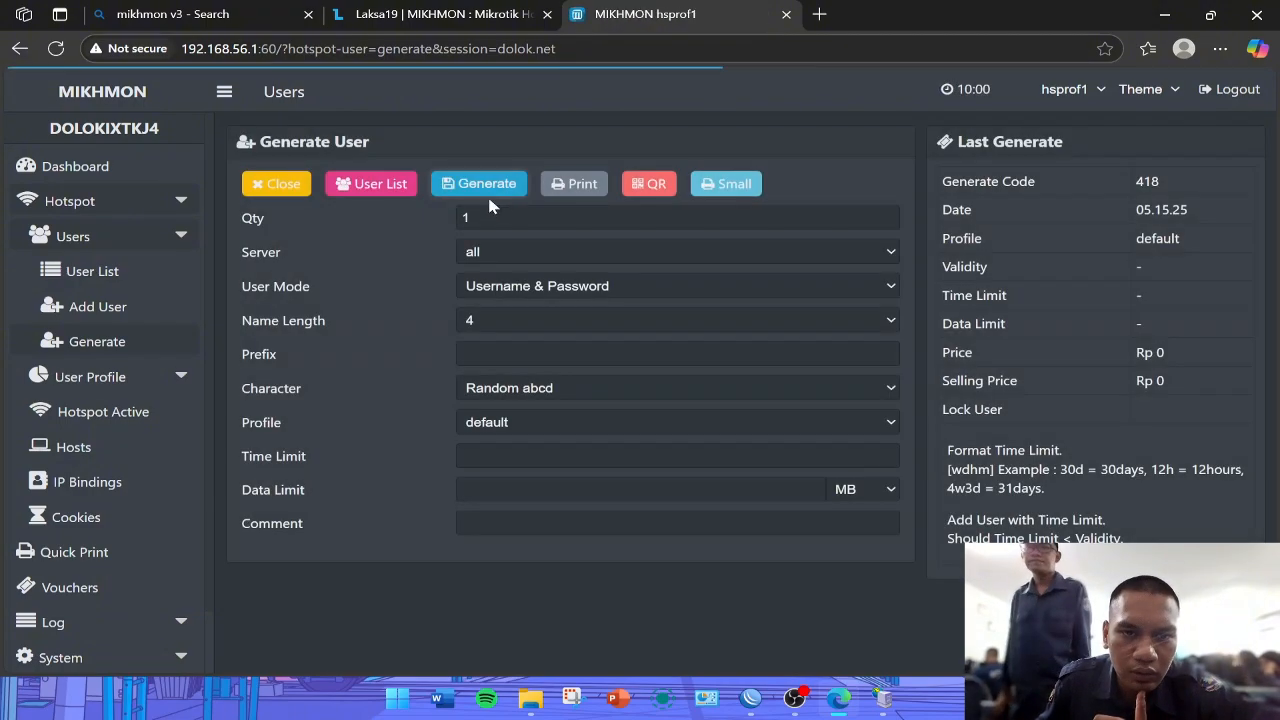
click(579, 186)
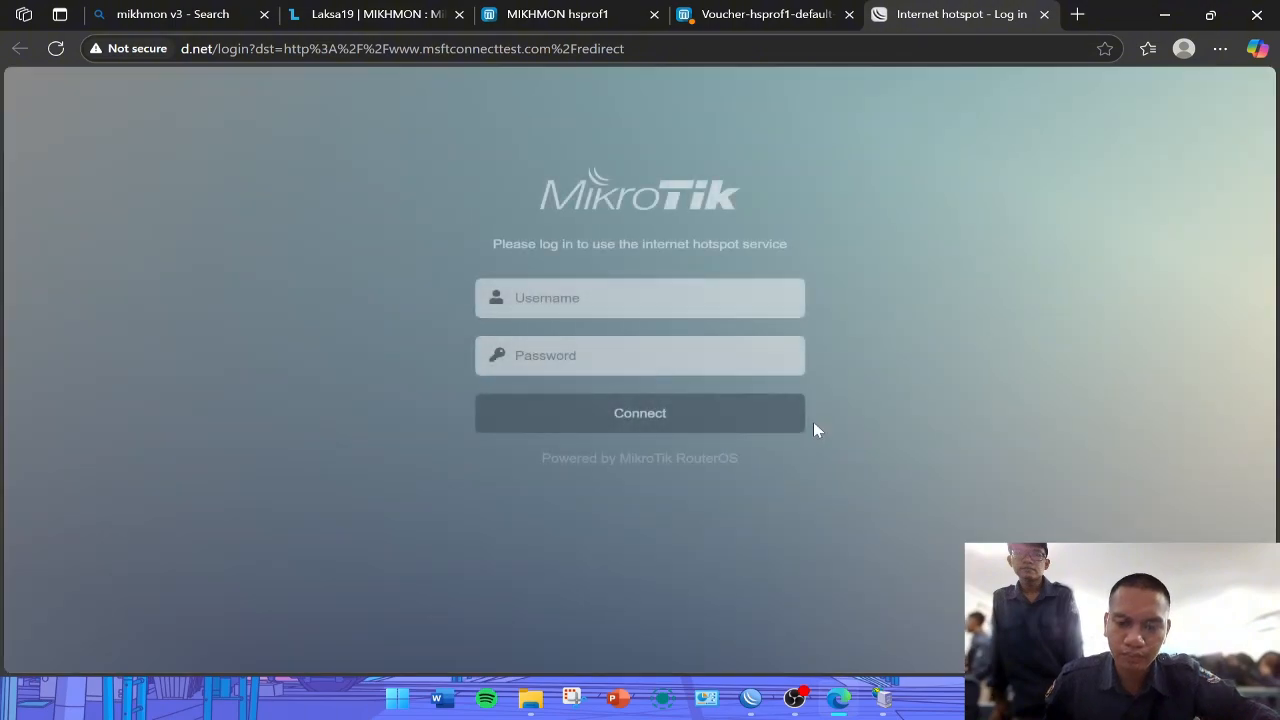
- Log in to the d.net hotspot page using the fourth voucher's code as both username and password
click(640, 298)
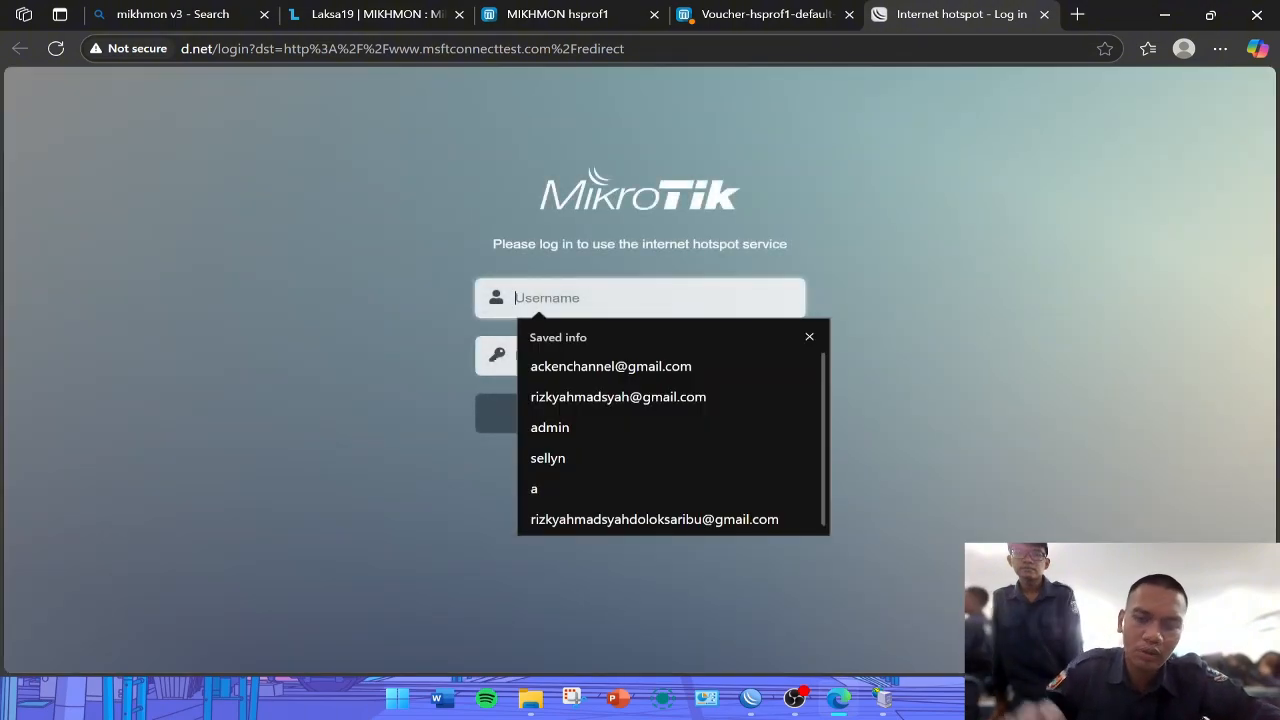
click(760, 14)
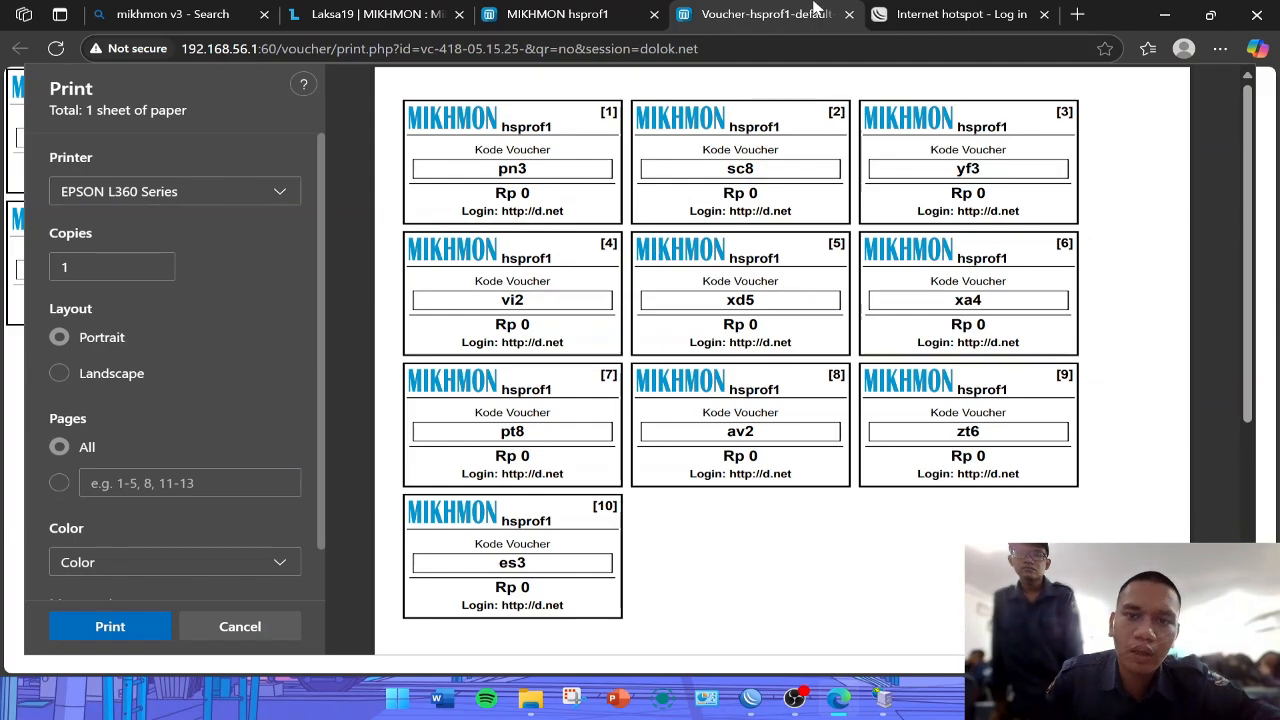
click(915, 12)
text(vi2)
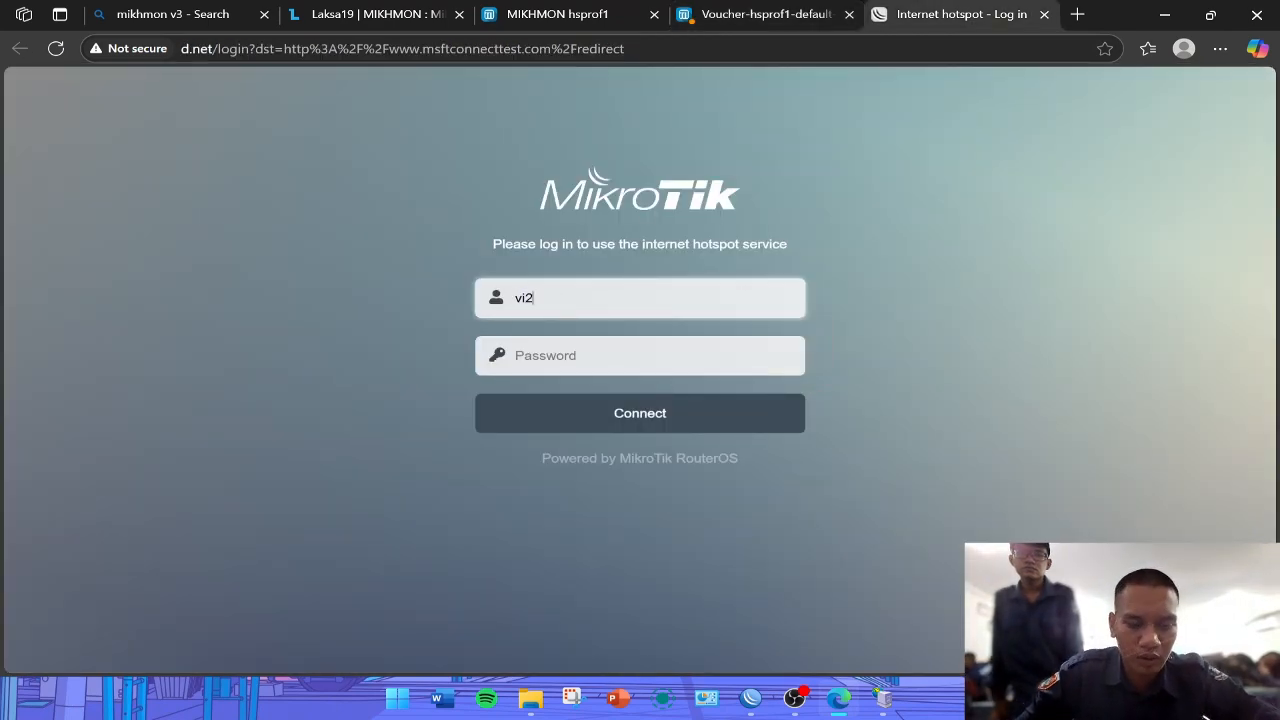
key(Tab)
text(vi2)
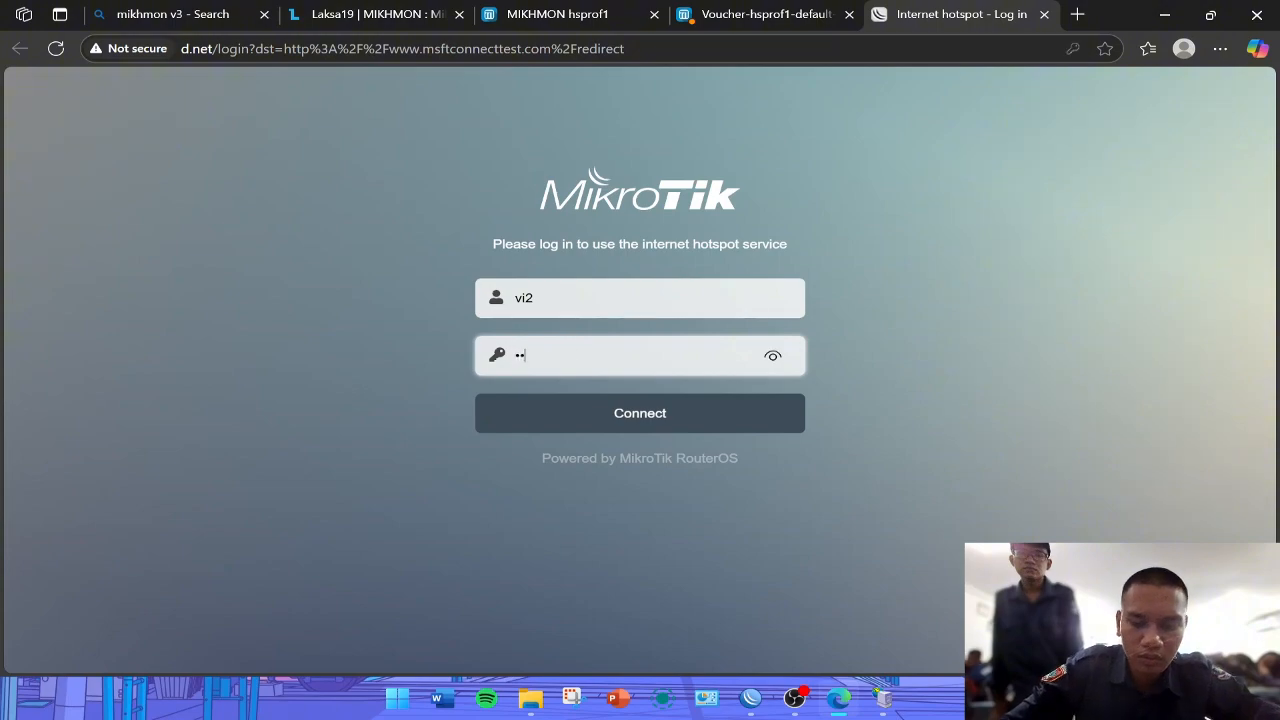
click(774, 357)
click(675, 418)
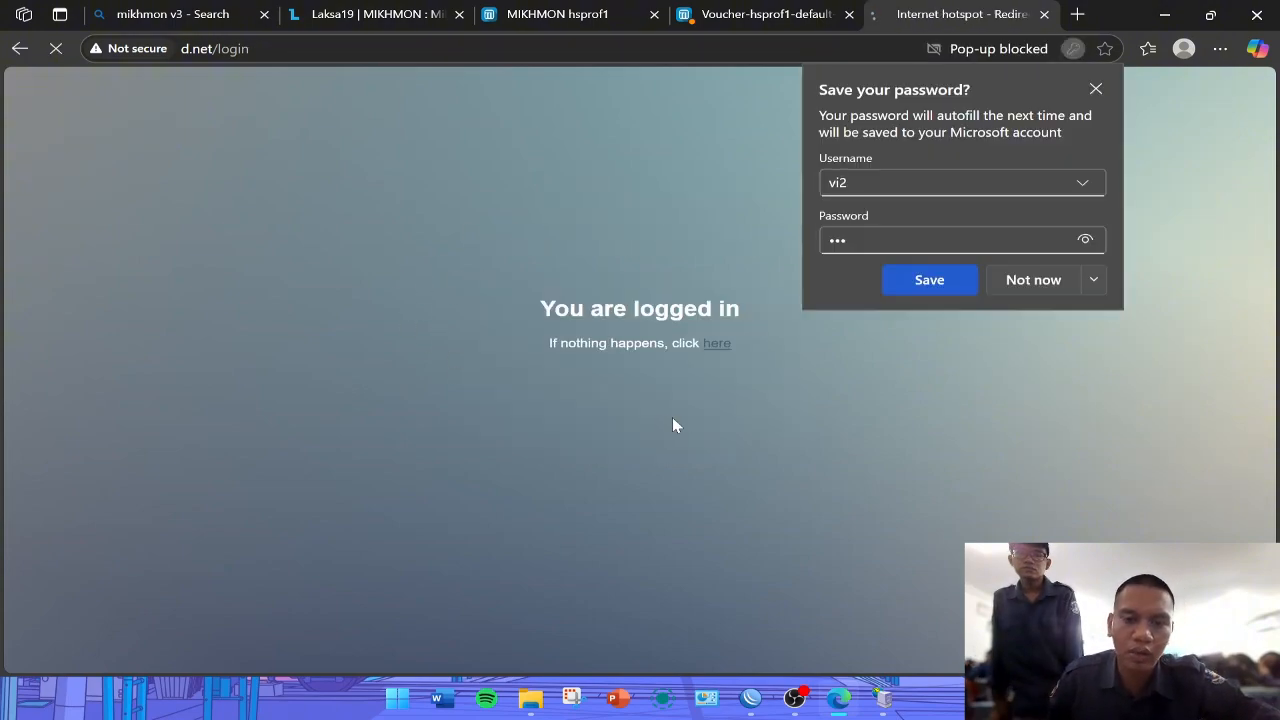